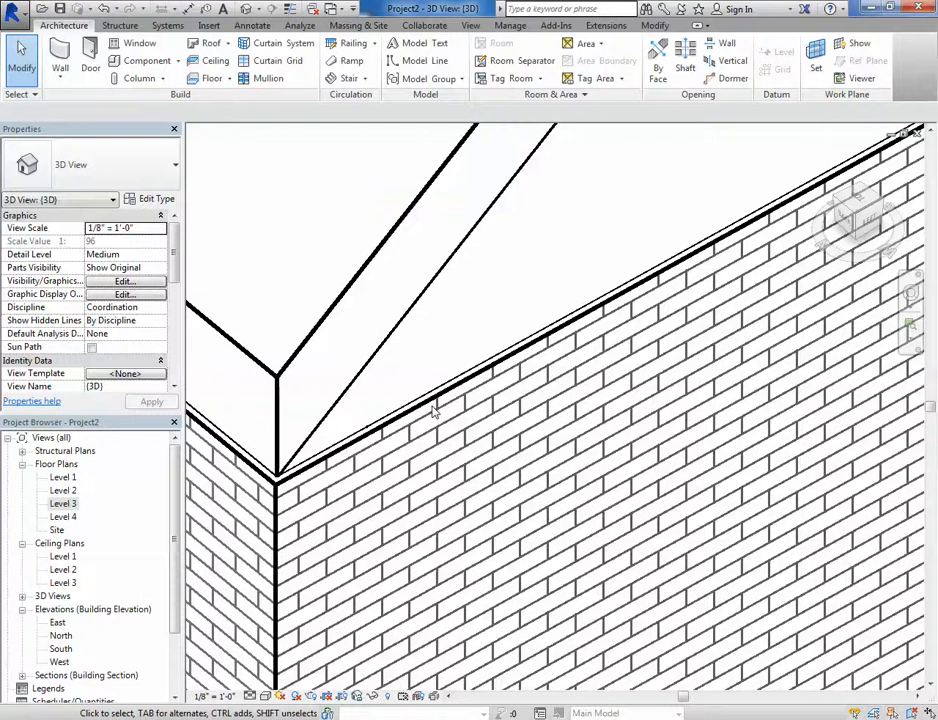
# Step: Open the Level 3 floor plan and start editing the footprint of the Generic - 12" roof
pyautogui.scroll(-3, 434, 410)
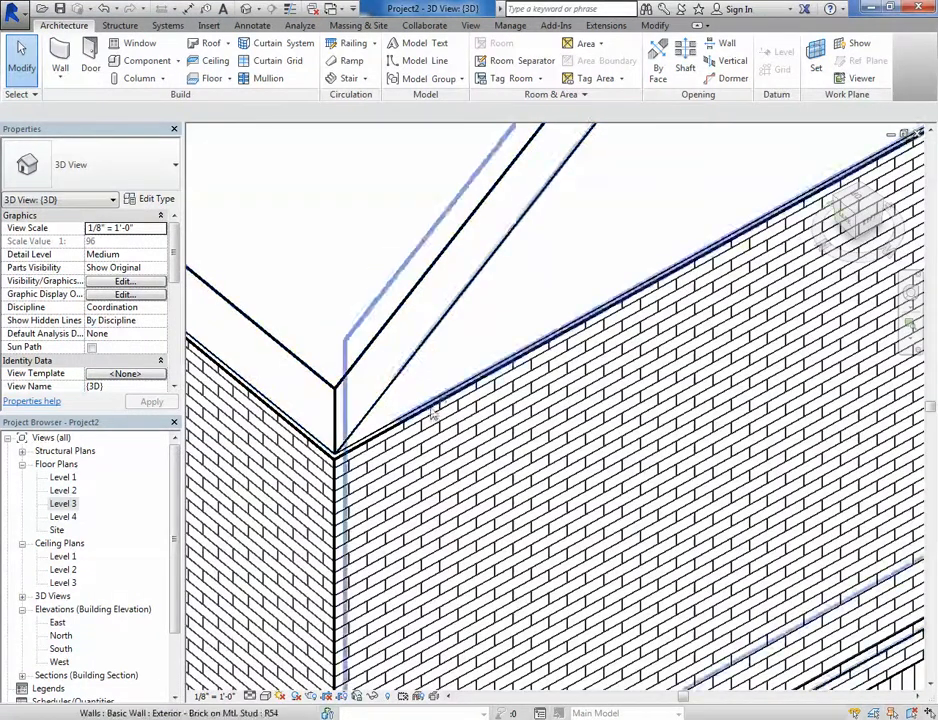
pyautogui.scroll(2, 445, 420)
pyautogui.scroll(-5, 440, 415)
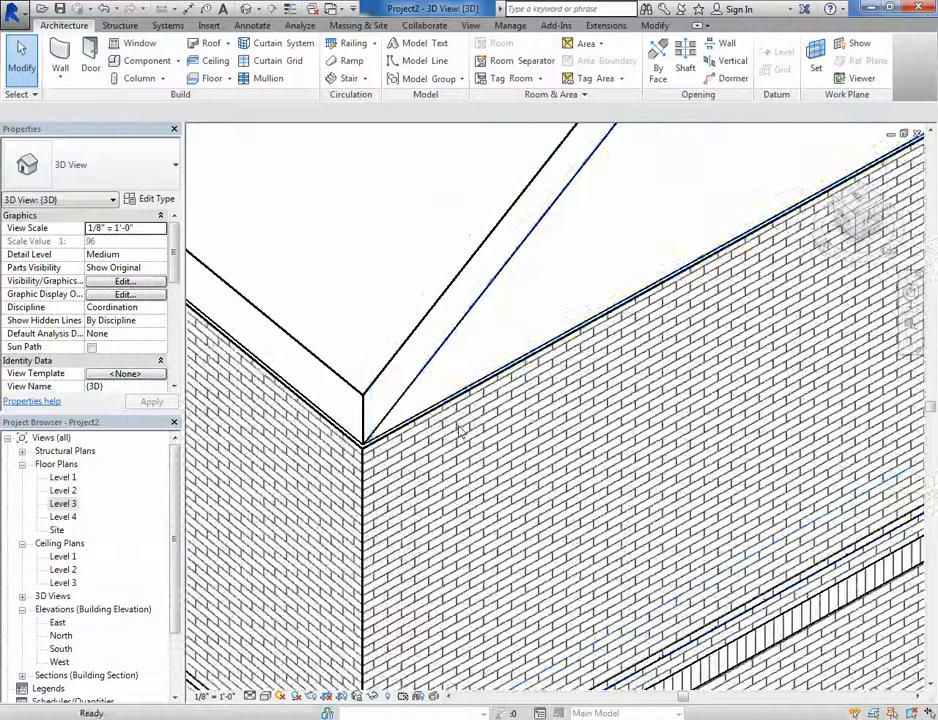
pyautogui.scroll(-1, 407, 402)
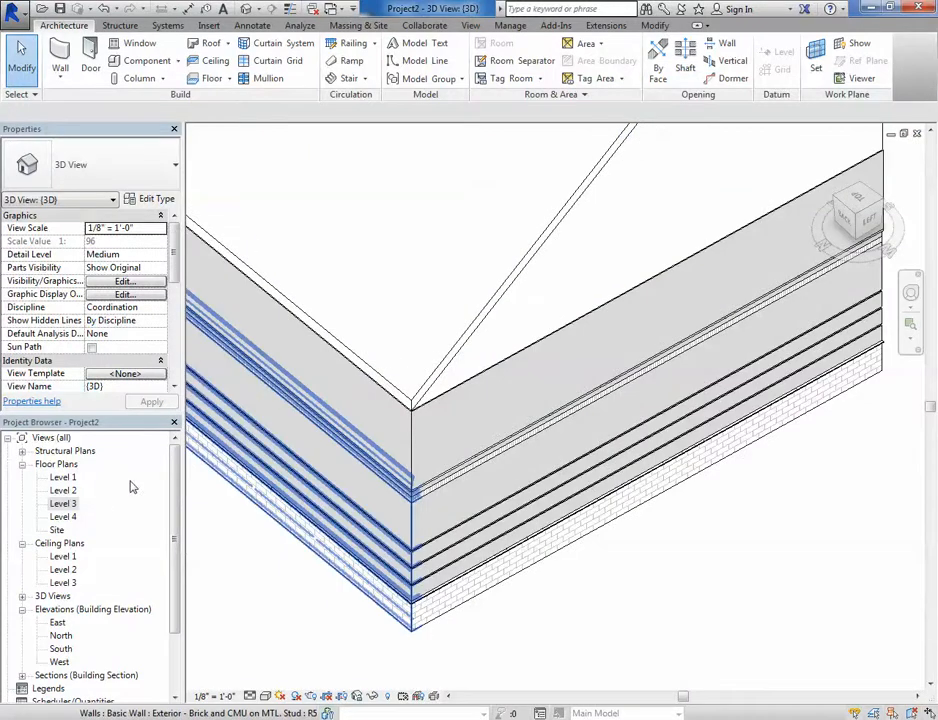
pyautogui.doubleClick(63, 506)
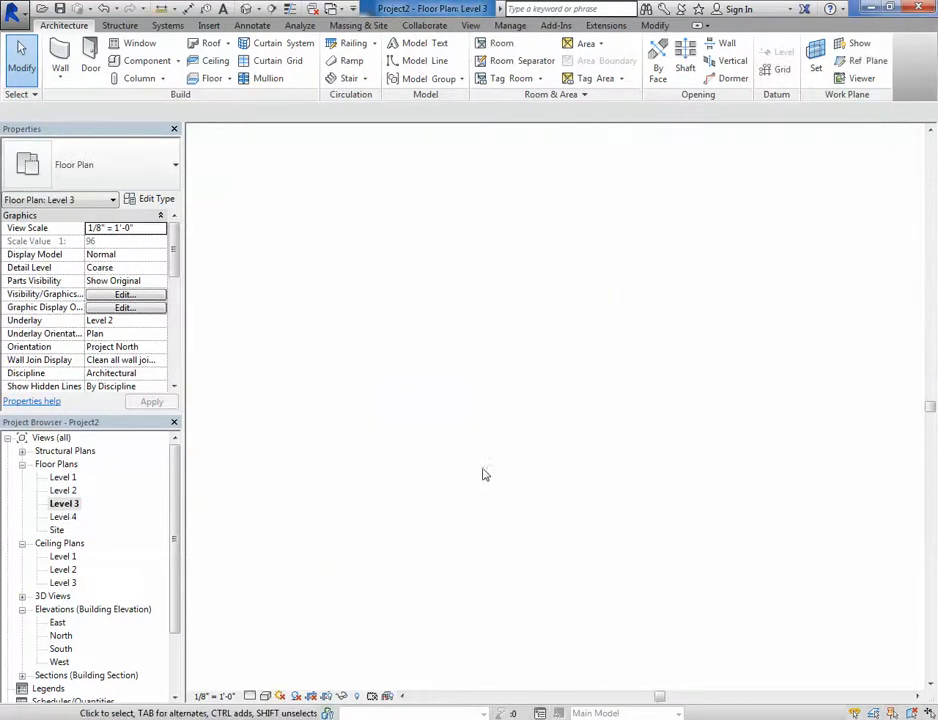
pyautogui.scroll(2, 531, 454)
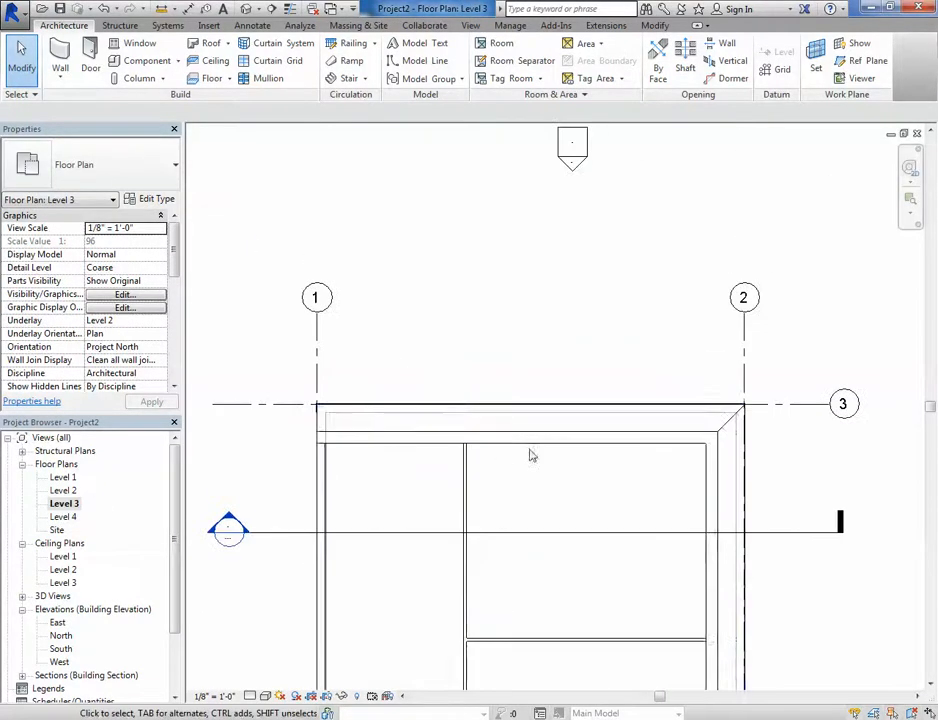
pyautogui.click(372, 441)
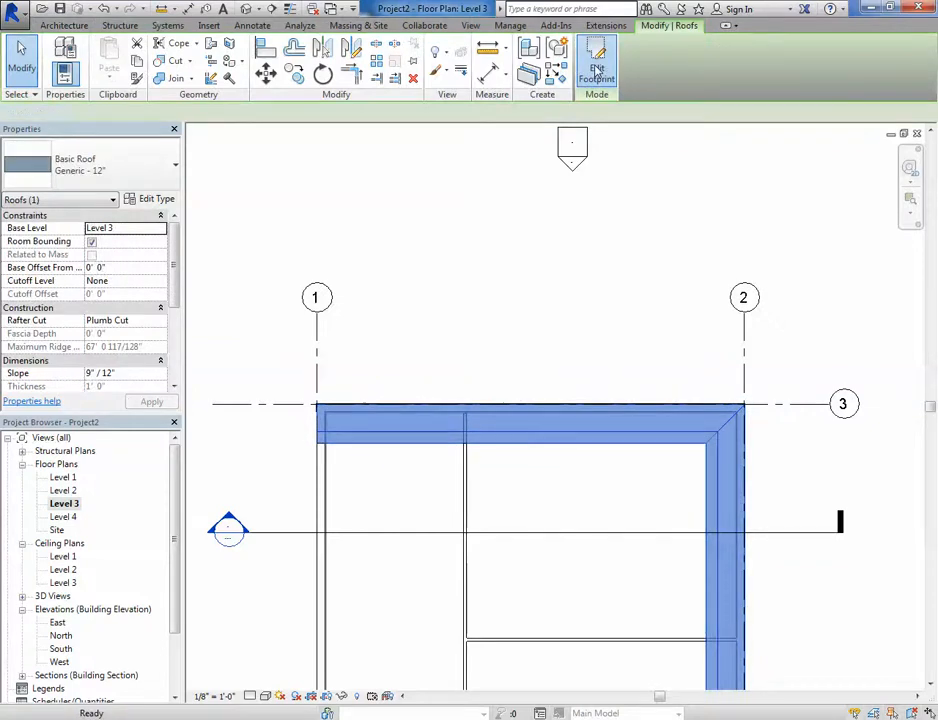
pyautogui.click(596, 66)
# Step: Move the roof footprint's north boundary line outward onto the exterior face of the brick wall
pyautogui.scroll(8, 352, 366)
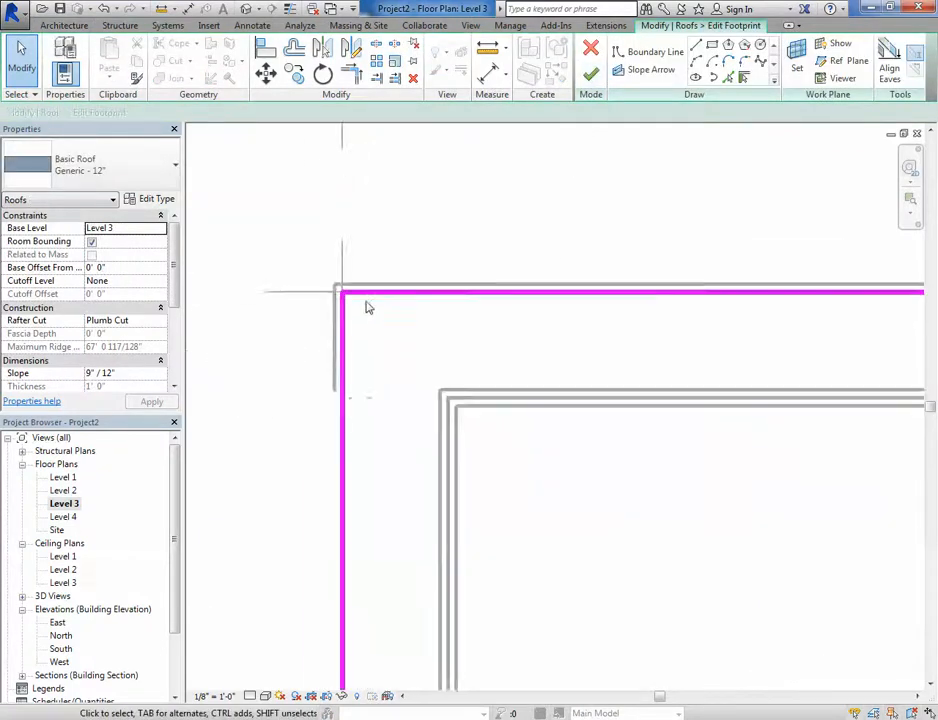
pyautogui.scroll(-7, 495, 336)
pyautogui.moveTo(886, 422); pyautogui.dragTo(530, 369, button='middle')
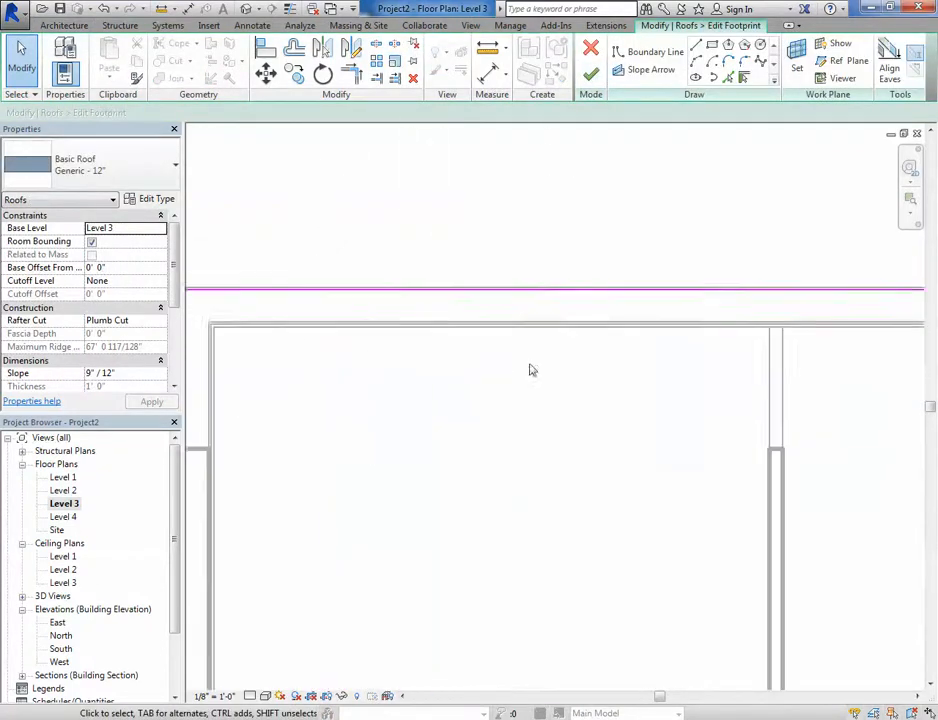
pyautogui.scroll(-3, 530, 369)
pyautogui.moveTo(821, 425); pyautogui.dragTo(518, 420, button='middle')
pyautogui.scroll(3, 784, 373)
pyautogui.scroll(2, 838, 339)
pyautogui.moveTo(800, 355); pyautogui.dragTo(577, 489, button='middle')
pyautogui.scroll(8, 657, 395)
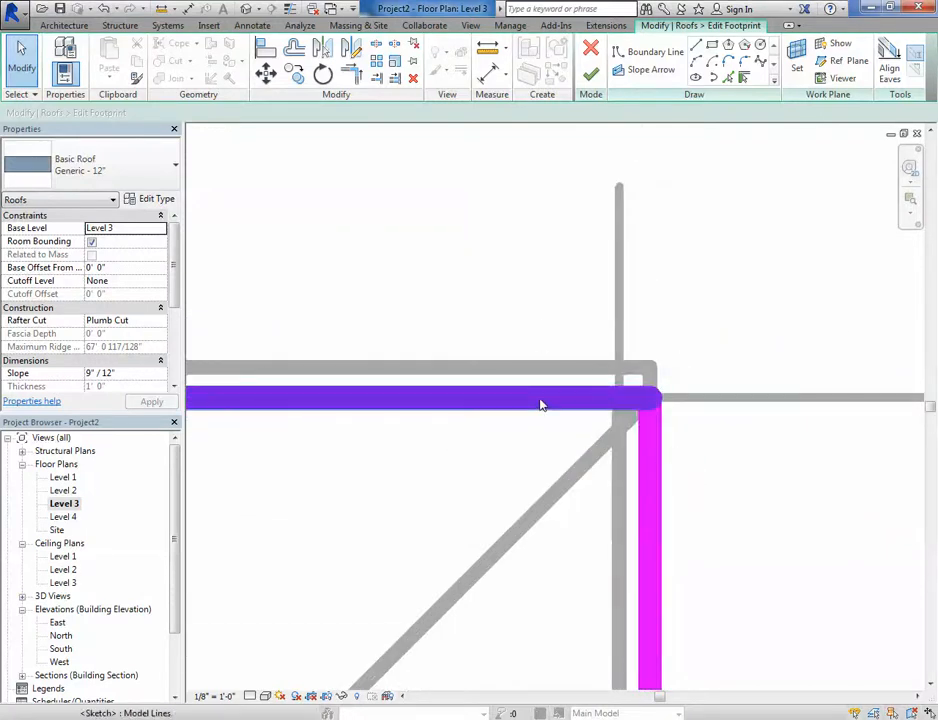
pyautogui.click(537, 404)
pyautogui.press('m')
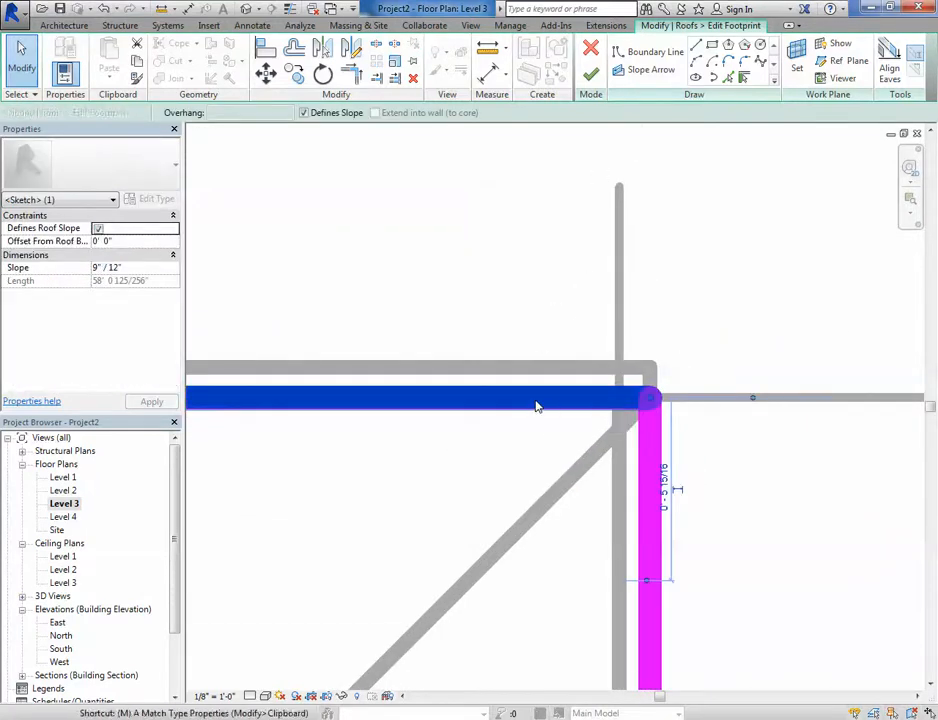
pyautogui.press('v')
pyautogui.scroll(2, 570, 404)
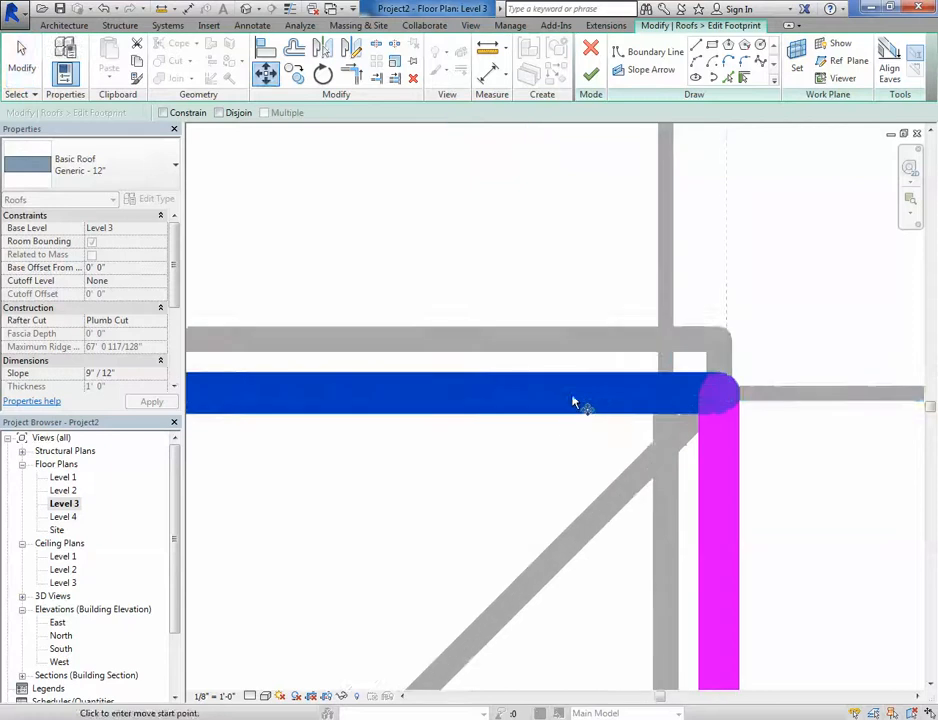
pyautogui.click(565, 401)
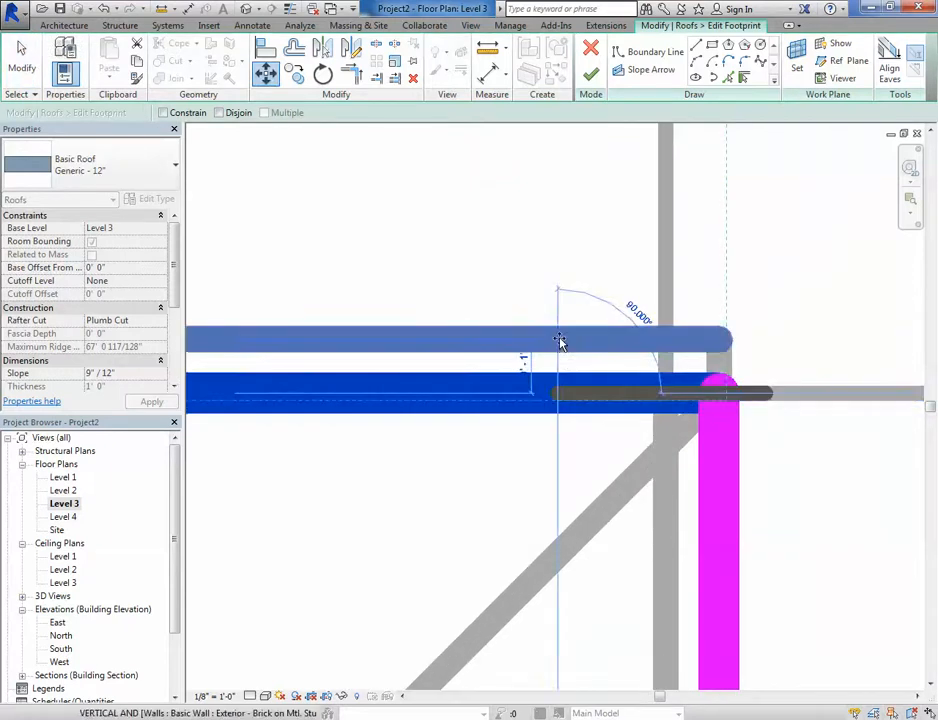
pyautogui.click(561, 339)
pyautogui.scroll(-2, 604, 437)
pyautogui.click(718, 498)
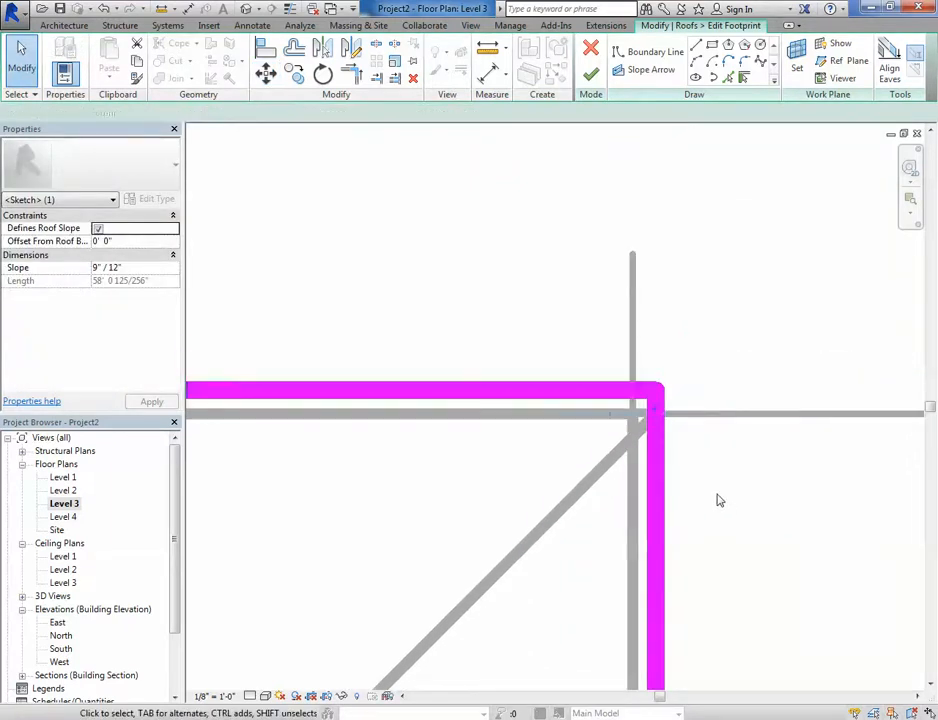
# Step: Check the other edges and corners of the roof footprint sketch against the exterior wall faces
pyautogui.scroll(-2, 659, 457)
pyautogui.moveTo(659, 457); pyautogui.dragTo(515, 360, button='middle')
pyautogui.scroll(-1, 582, 384)
pyautogui.scroll(-4, 585, 382)
pyautogui.scroll(2, 630, 368)
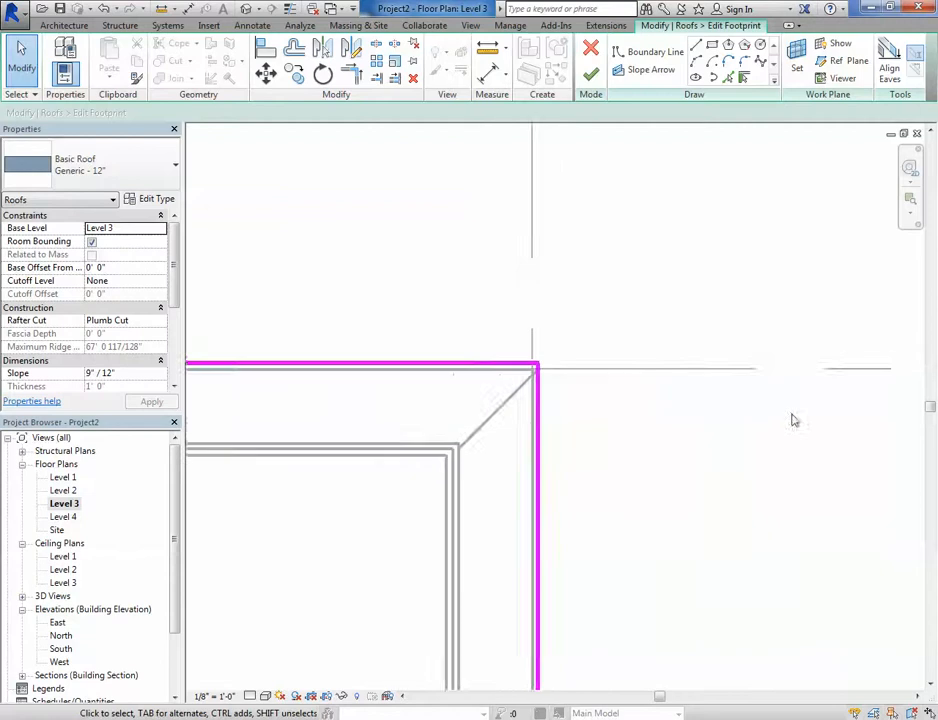
pyautogui.scroll(-1, 793, 419)
pyautogui.moveTo(793, 419); pyautogui.dragTo(540, 390, button='middle')
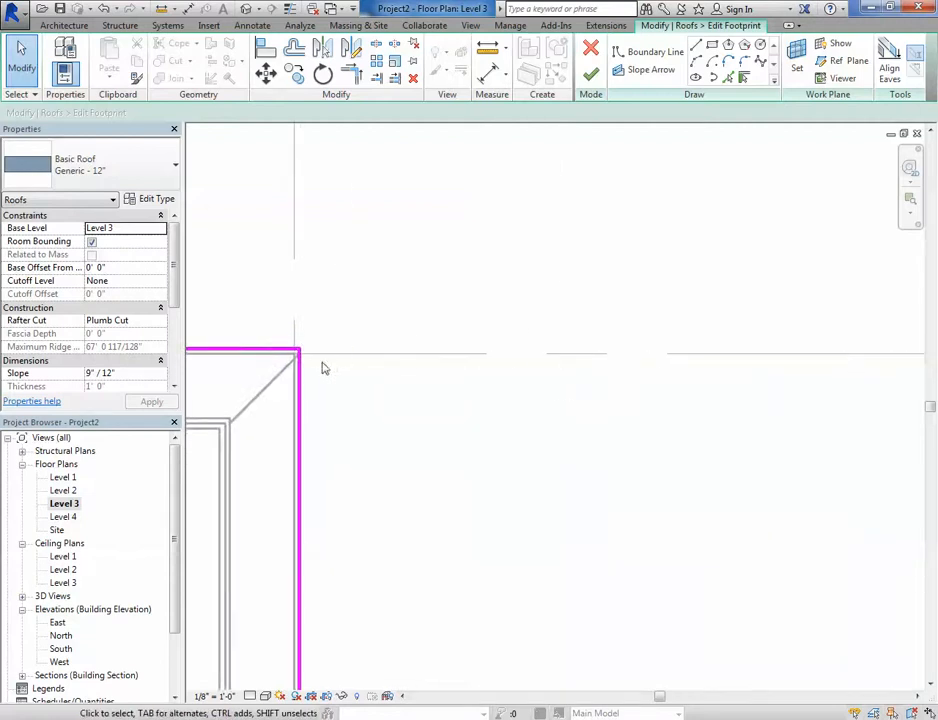
pyautogui.scroll(-1, 332, 372)
pyautogui.moveTo(333, 376); pyautogui.dragTo(535, 388, button='middle')
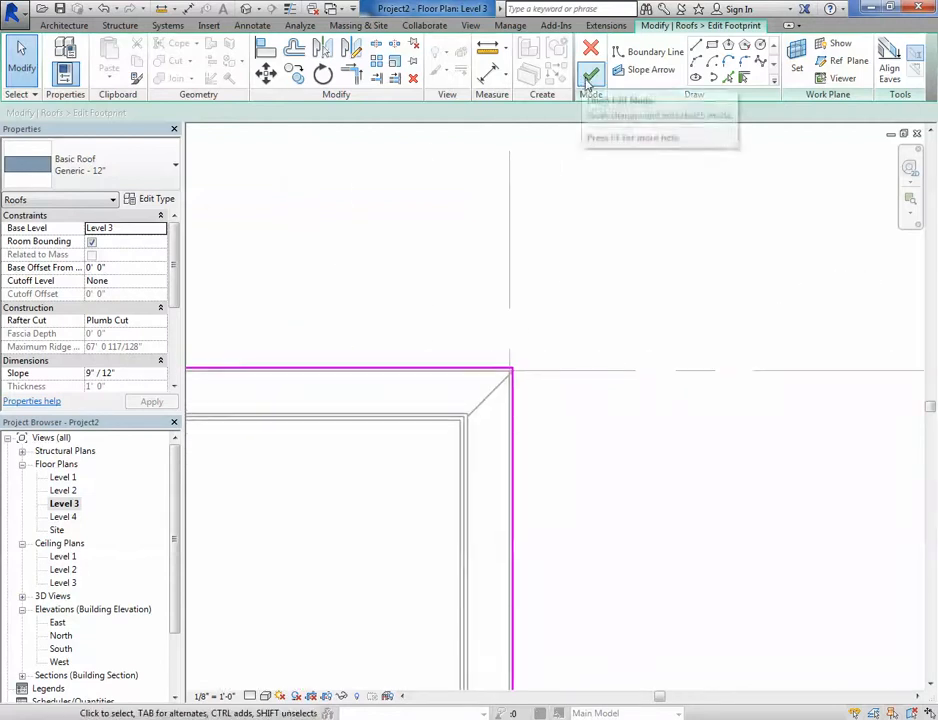
pyautogui.scroll(-3, 488, 435)
pyautogui.moveTo(215, 675); pyautogui.dragTo(545, 464, button='middle')
pyautogui.scroll(-3, 545, 463)
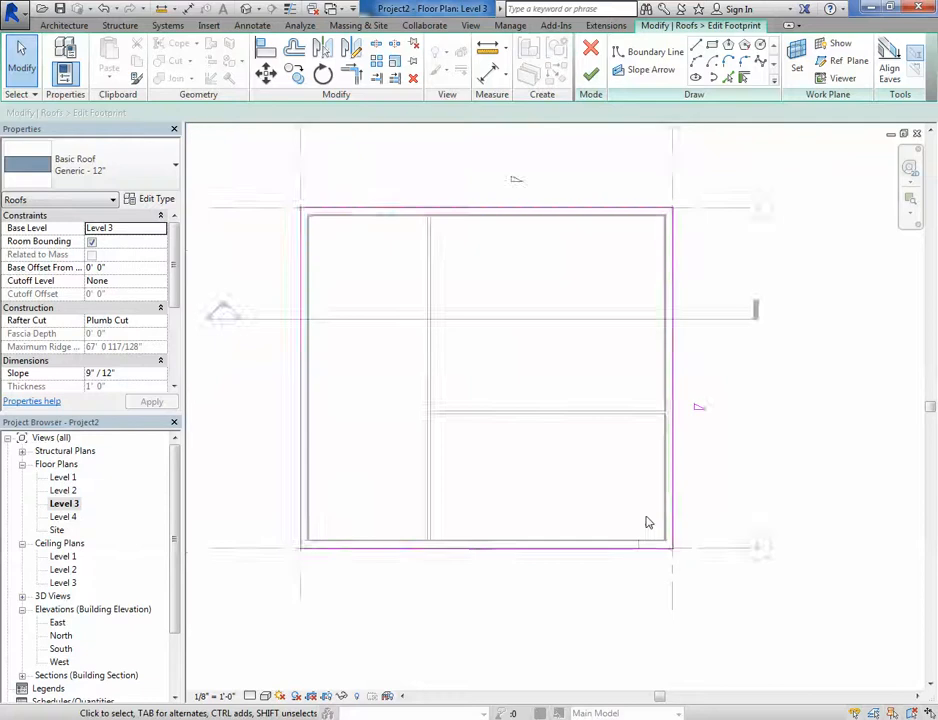
pyautogui.scroll(7, 661, 526)
pyautogui.scroll(-3, 640, 490)
pyautogui.scroll(-3, 512, 500)
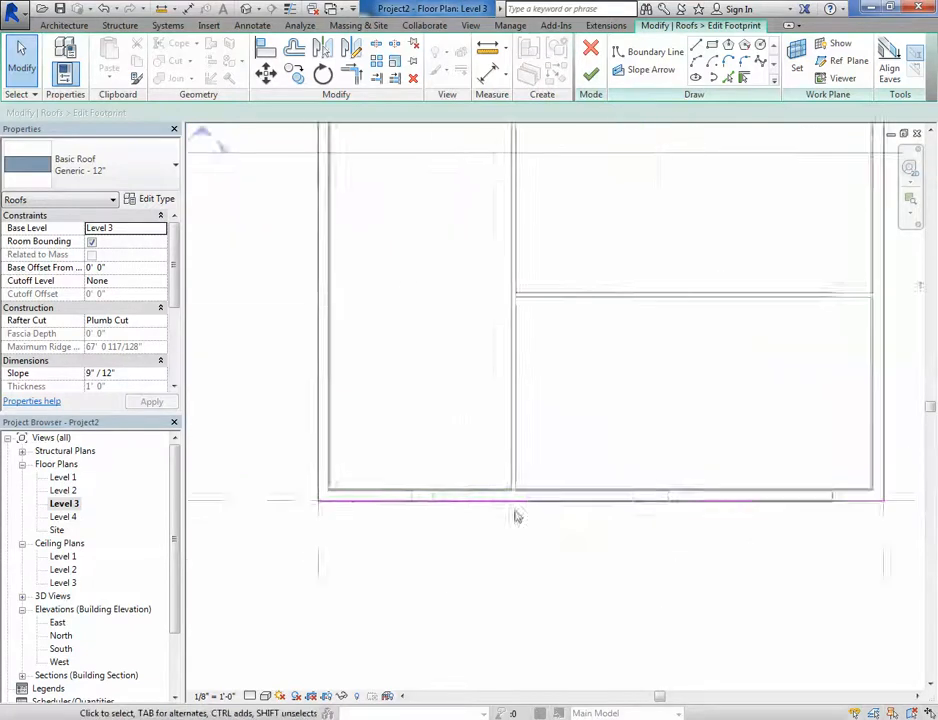
pyautogui.scroll(6, 440, 530)
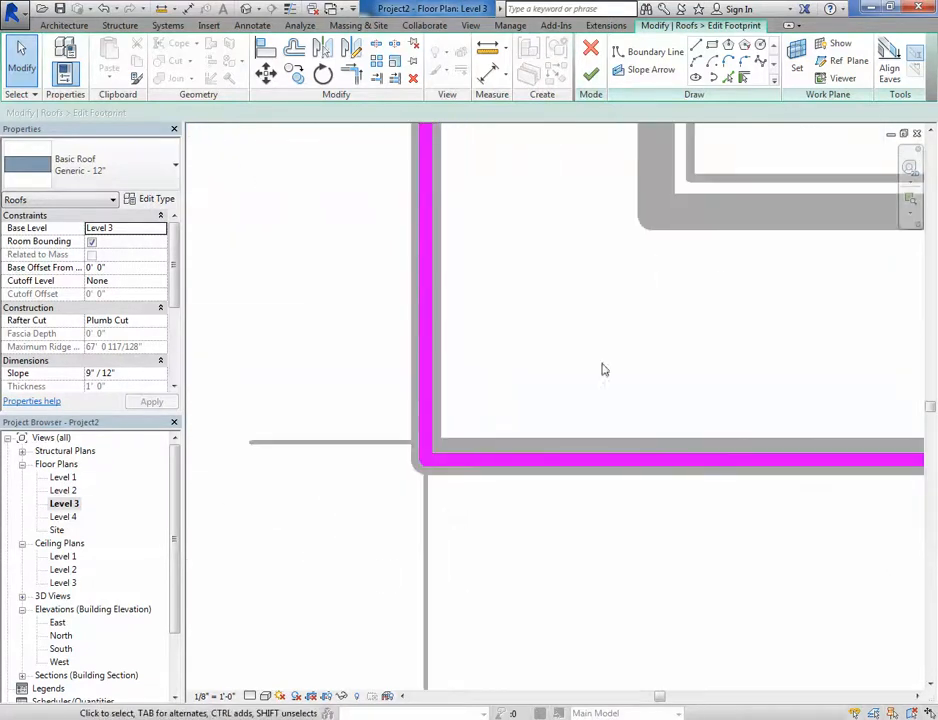
# Step: Finish the roof footprint edit and switch to the default 3D view
pyautogui.click(591, 74)
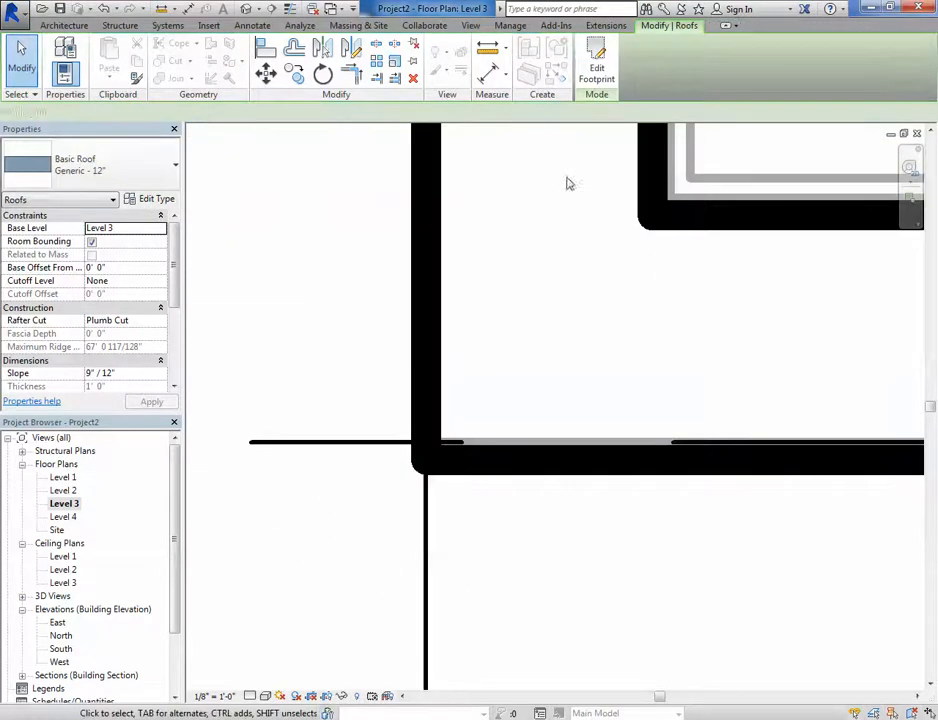
pyautogui.click(337, 304)
pyautogui.click(246, 9)
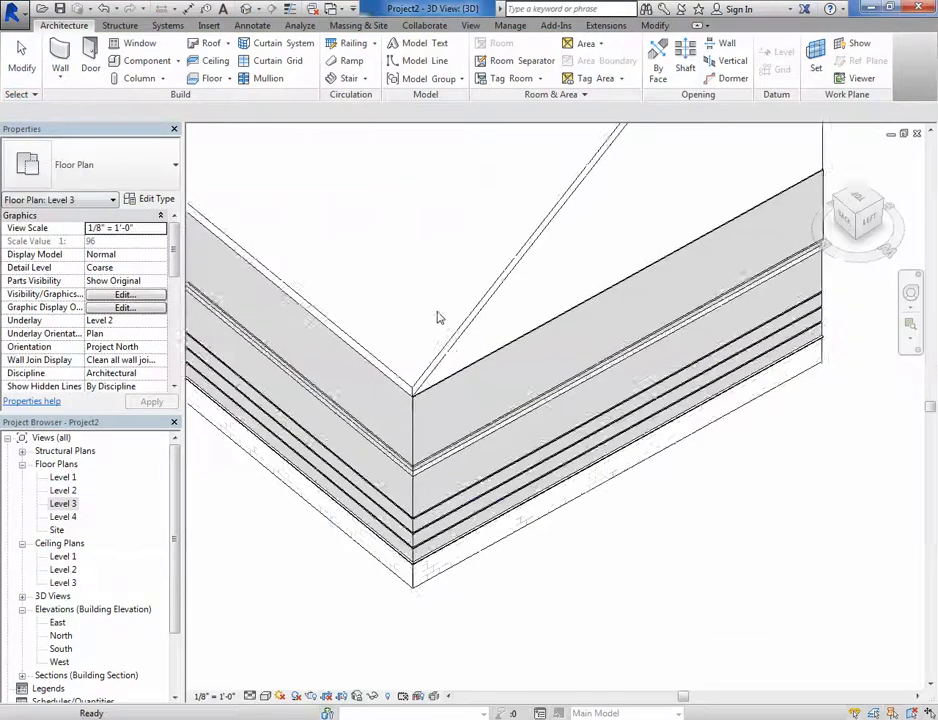
# Step: Detach the top of the upper-storey west brick wall from the roof
pyautogui.scroll(5, 440, 372)
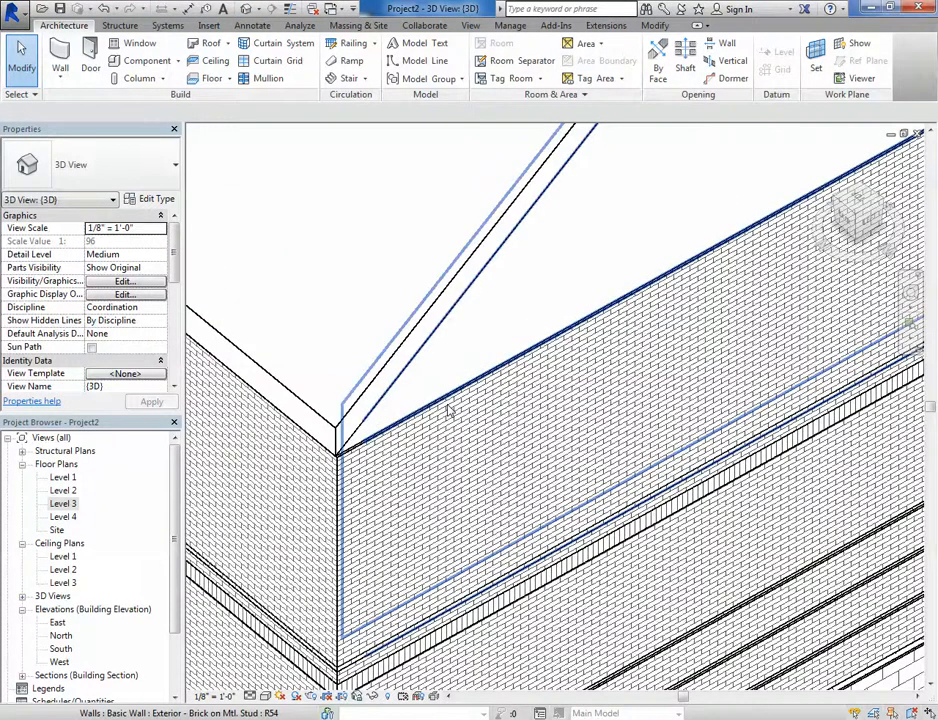
pyautogui.click(451, 405)
pyautogui.scroll(-3, 452, 404)
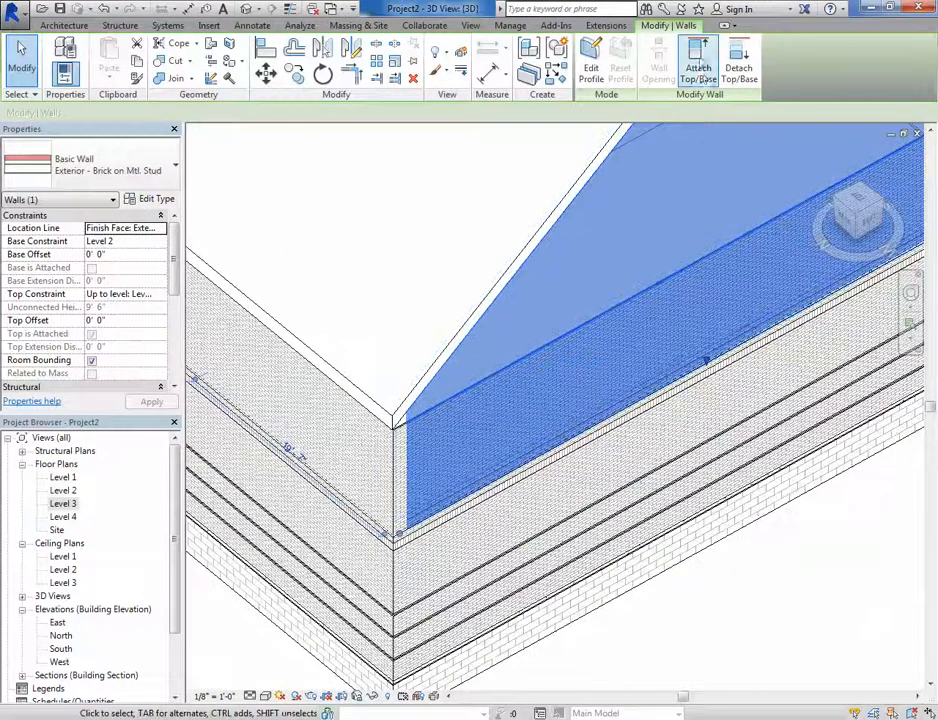
pyautogui.click(700, 70)
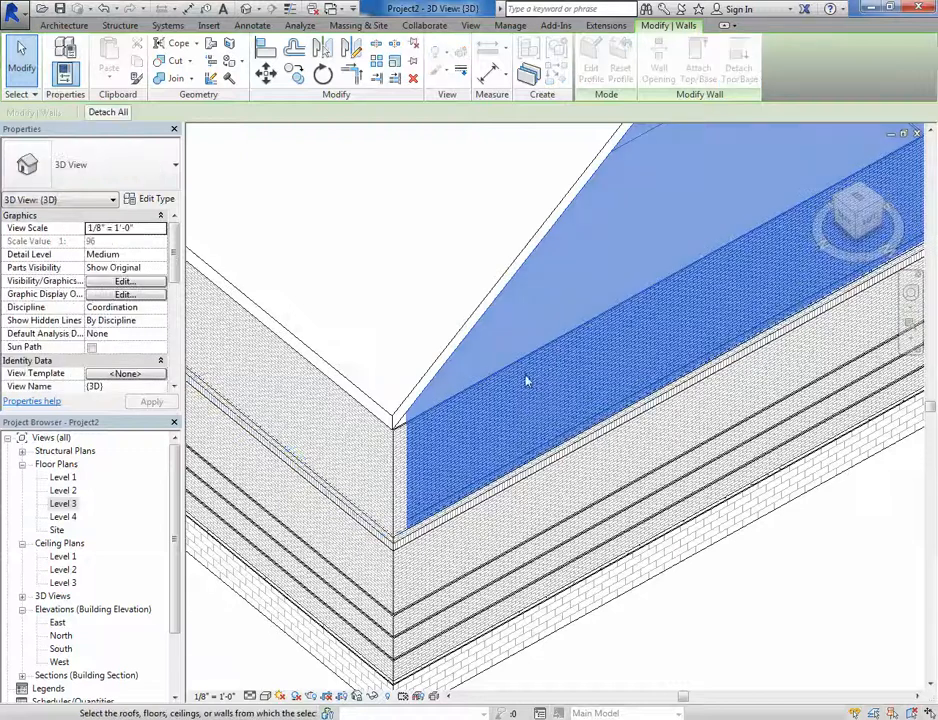
pyautogui.click(495, 278)
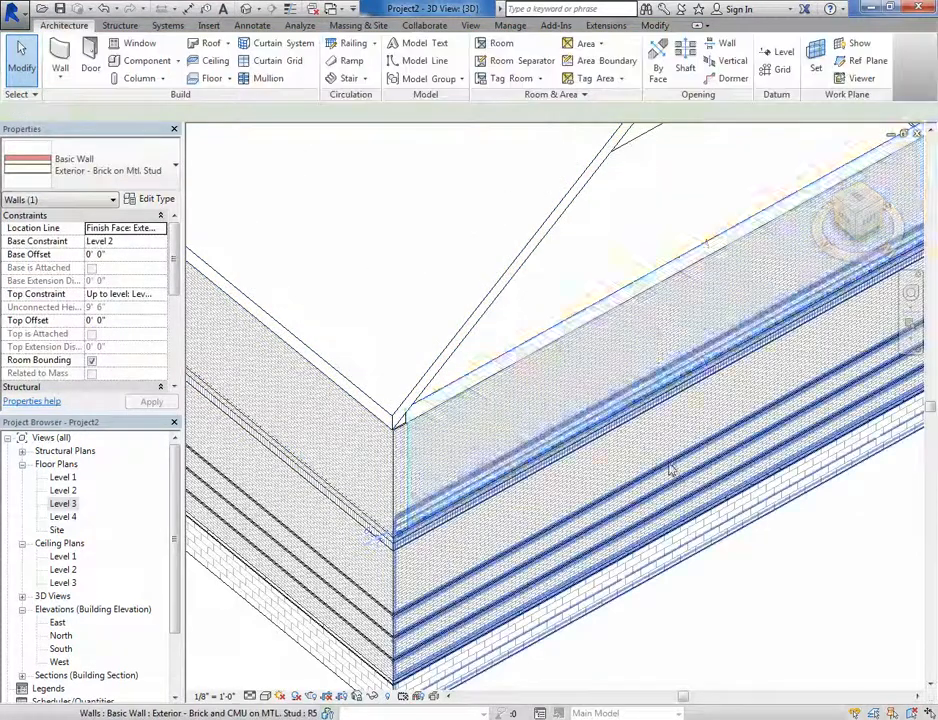
# Step: Examine how the roof's northwest corner meets the tops of the brick walls
pyautogui.keyDown('shift'); pyautogui.moveTo(669, 463); pyautogui.dragTo(545, 450, button='middle'); pyautogui.keyUp('shift')
pyautogui.scroll(5, 322, 412)
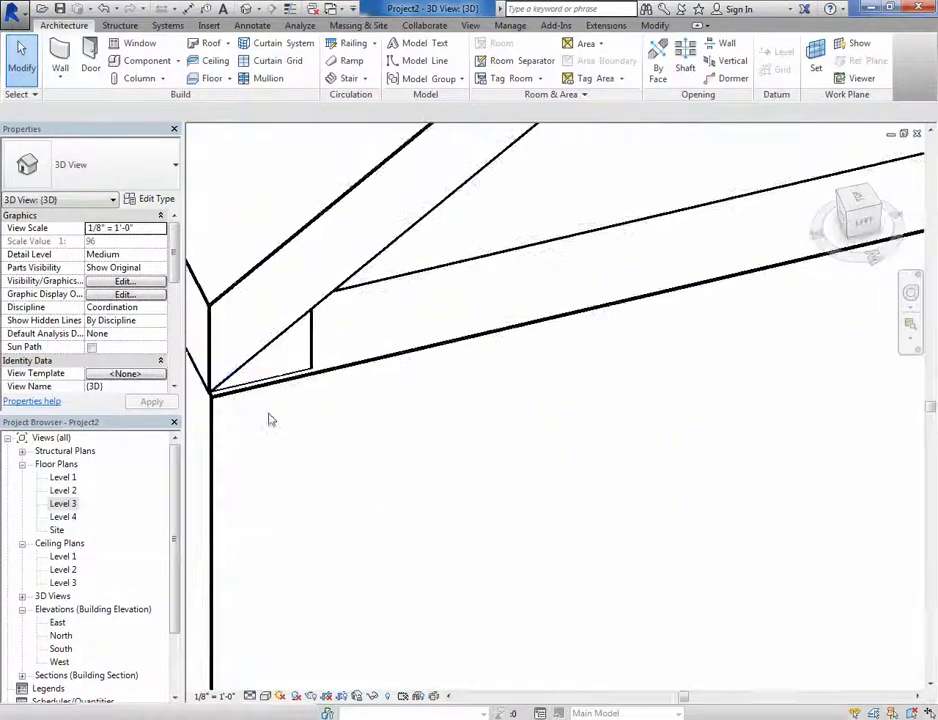
pyautogui.keyDown('shift'); pyautogui.moveTo(269, 419); pyautogui.dragTo(390, 375, button='middle'); pyautogui.keyUp('shift')
pyautogui.scroll(-1, 391, 441)
pyautogui.scroll(-2, 465, 362)
pyautogui.moveTo(825, 442); pyautogui.dragTo(448, 343, button='middle')
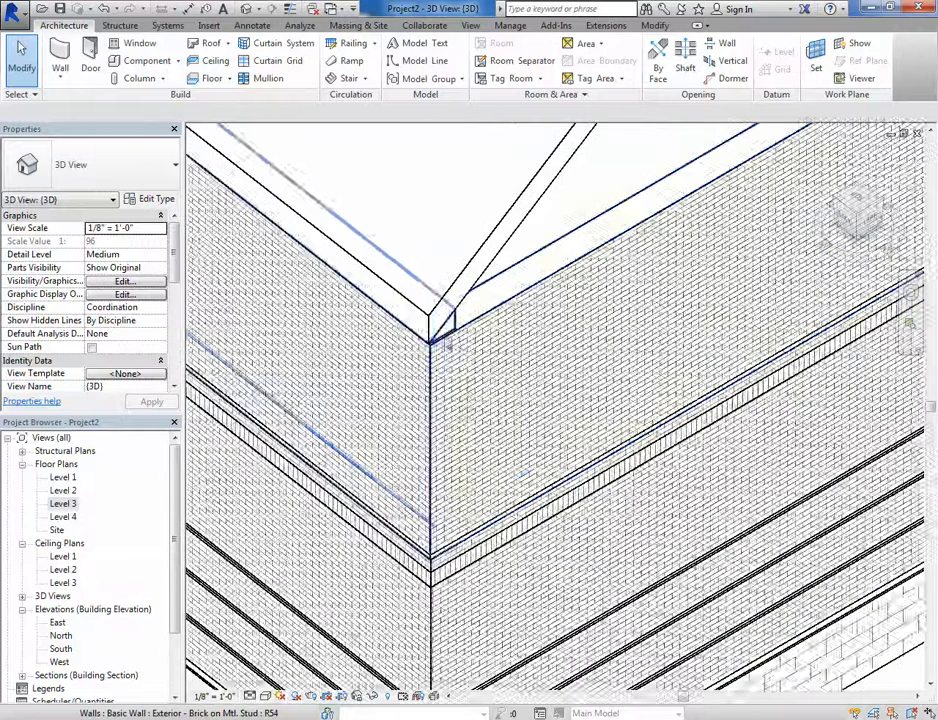
pyautogui.scroll(3, 450, 343)
pyautogui.scroll(-1, 450, 346)
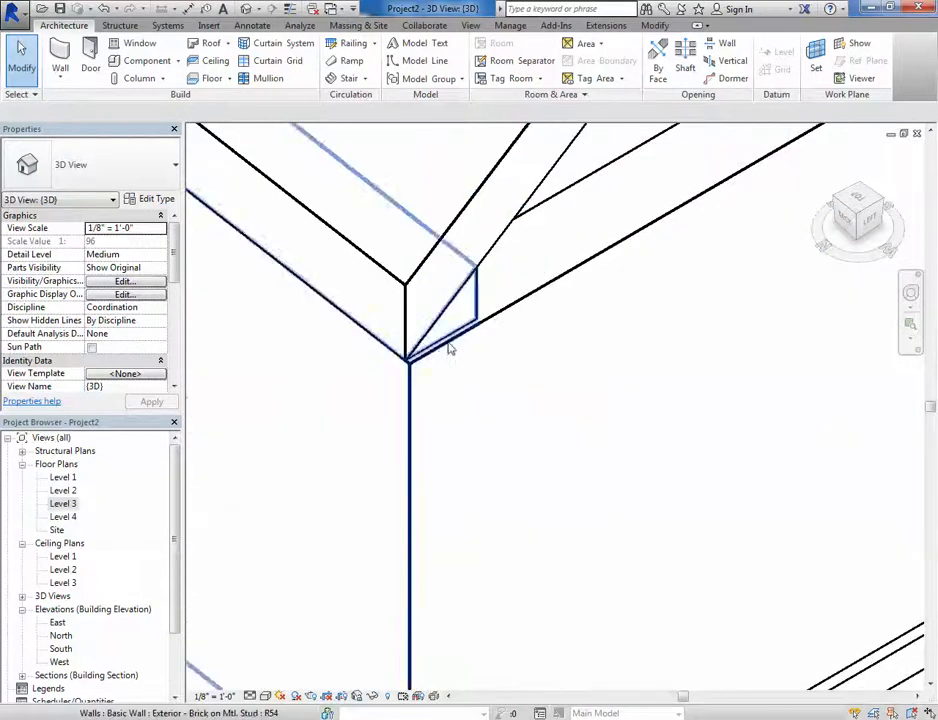
pyautogui.scroll(-3, 450, 348)
# Step: Edit the roof footprint in 3D, moving its west boundary line onto the outer face of the brick wall, and finish the sketch
pyautogui.click(454, 293)
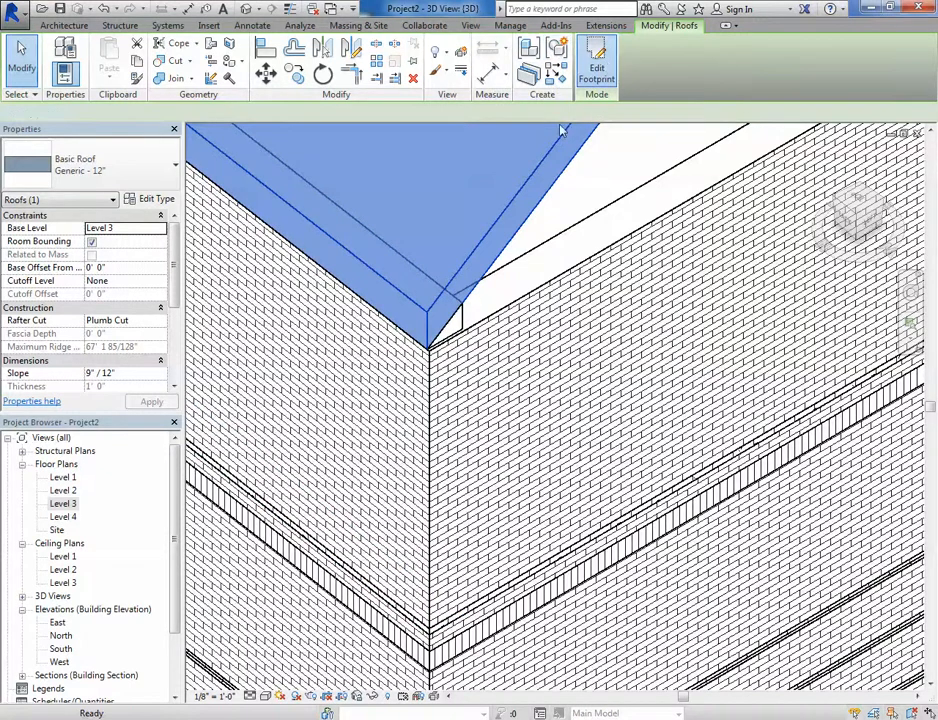
pyautogui.click(598, 64)
pyautogui.scroll(4, 462, 345)
pyautogui.click(460, 341)
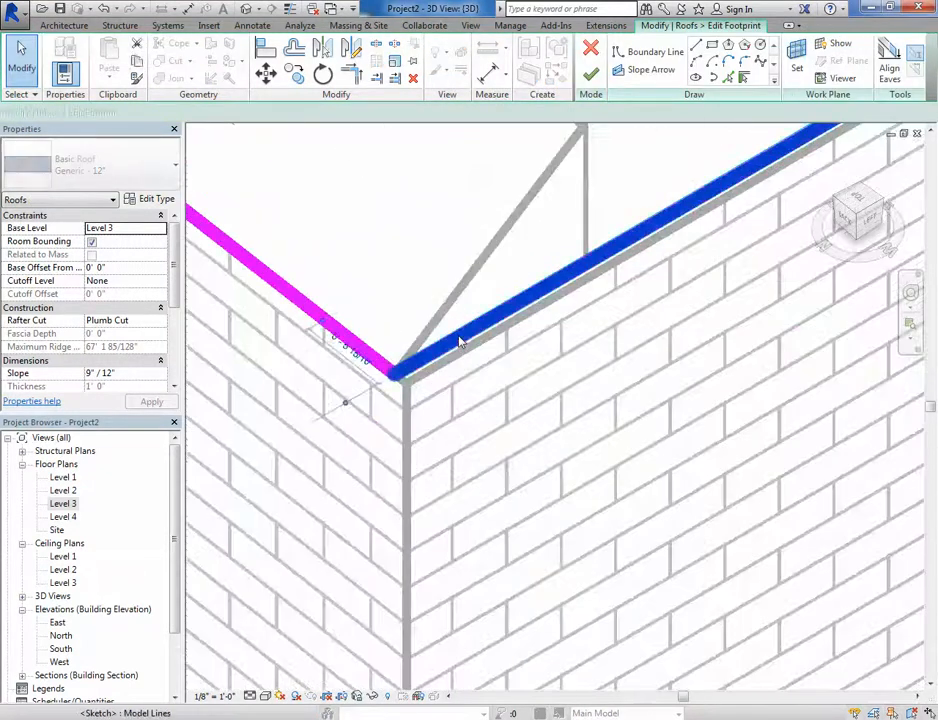
pyautogui.press('m')
pyautogui.press('v')
pyautogui.click(395, 378)
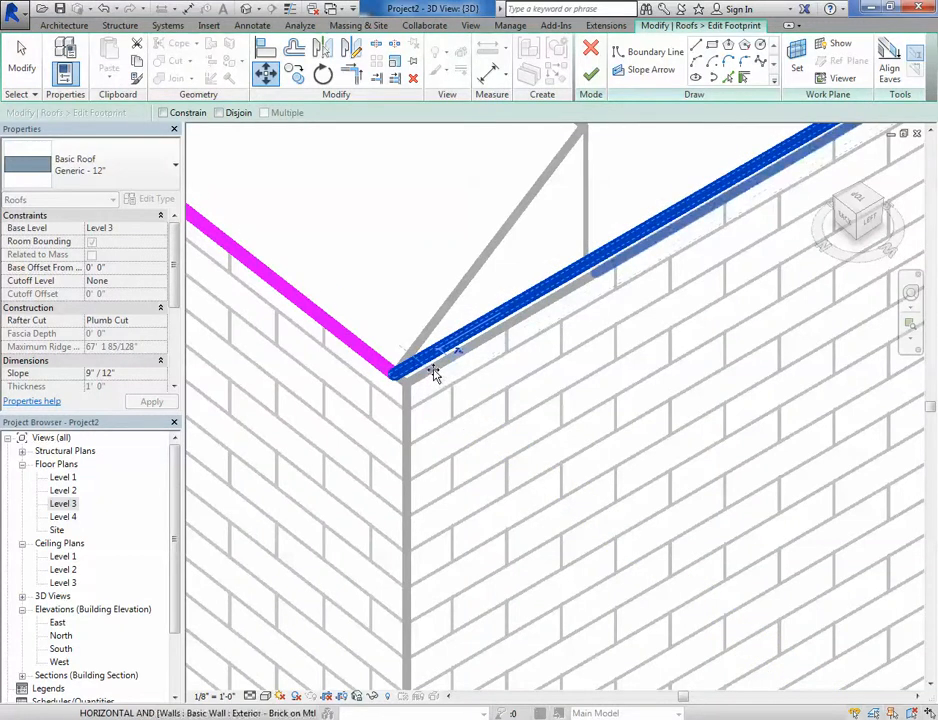
pyautogui.click(435, 374)
pyautogui.press('Escape')
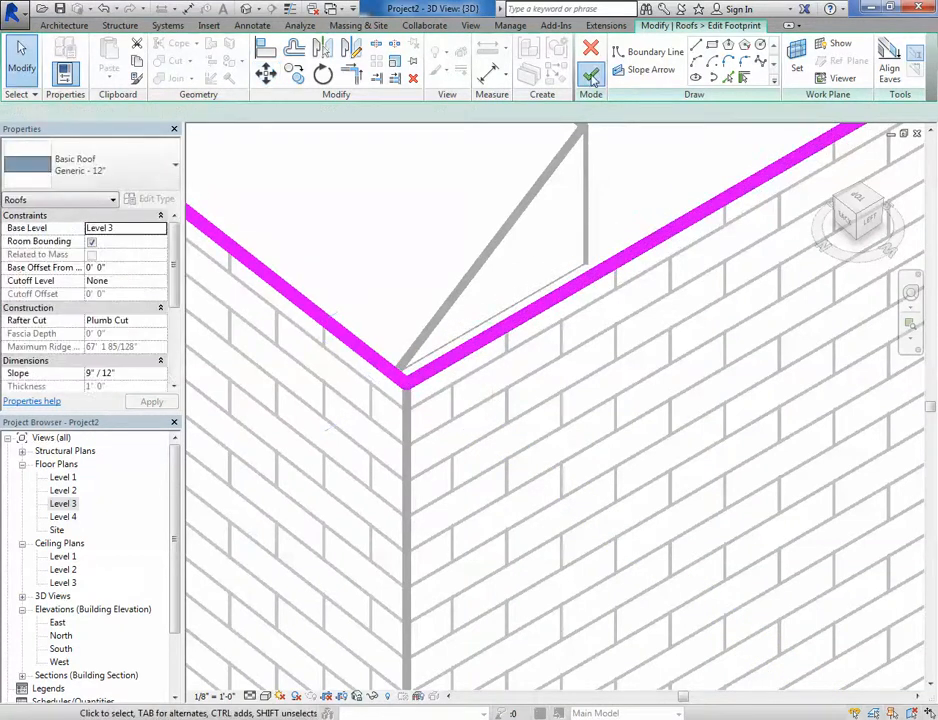
pyautogui.click(591, 74)
# Step: Attach the top of the upper-storey west brick wall to the underside of the roof
pyautogui.scroll(-5, 609, 352)
pyautogui.moveTo(676, 352); pyautogui.dragTo(360, 509, button='middle')
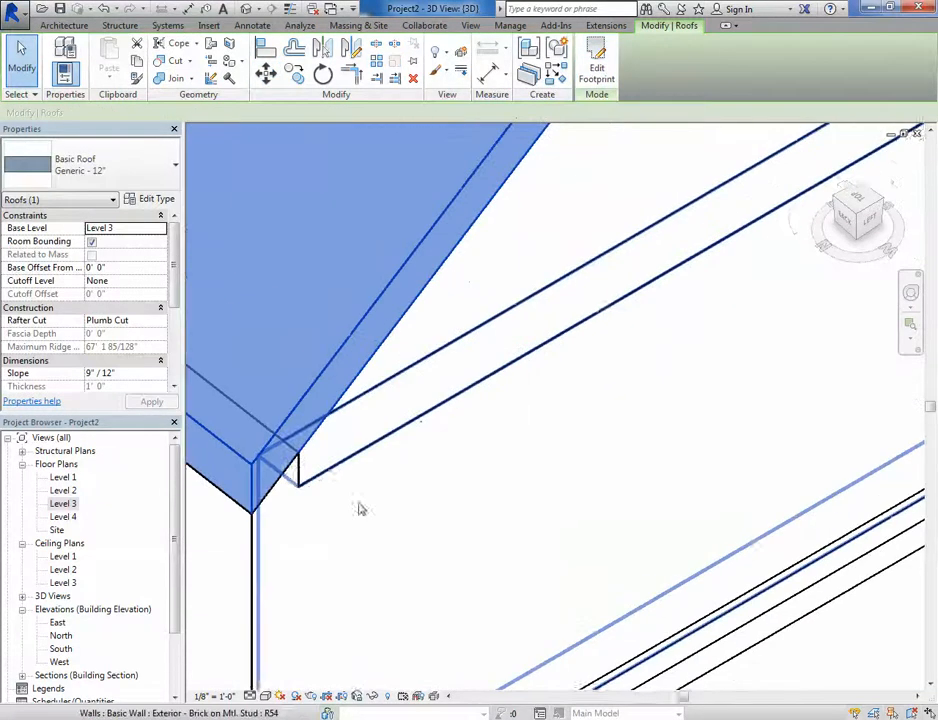
pyautogui.press('Escape')
pyautogui.scroll(-2, 444, 451)
pyautogui.click(523, 379)
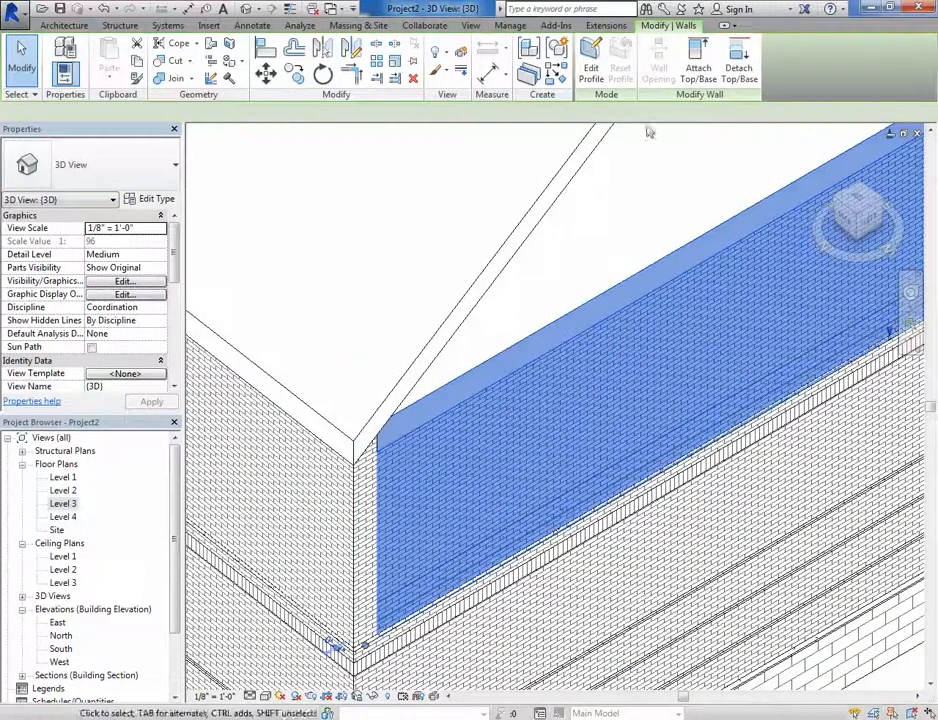
pyautogui.click(698, 55)
pyautogui.click(519, 251)
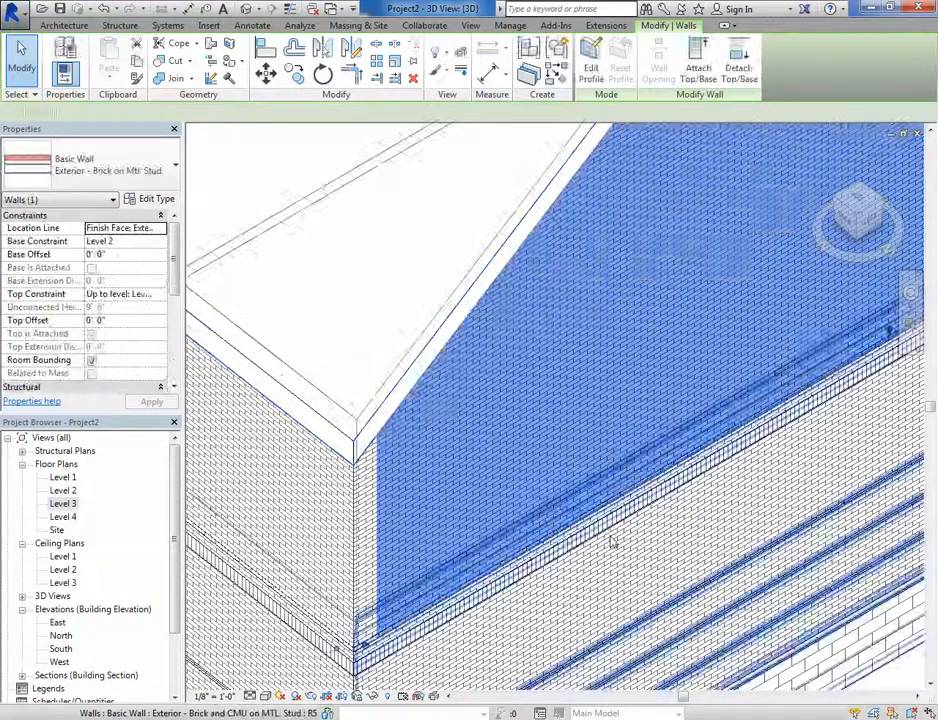
# Step: Edit the roof footprint in 3D so its west boundary line defines a slope, and finish the sketch
pyautogui.scroll(3, 625, 535)
pyautogui.press('Escape')
pyautogui.scroll(-3, 641, 533)
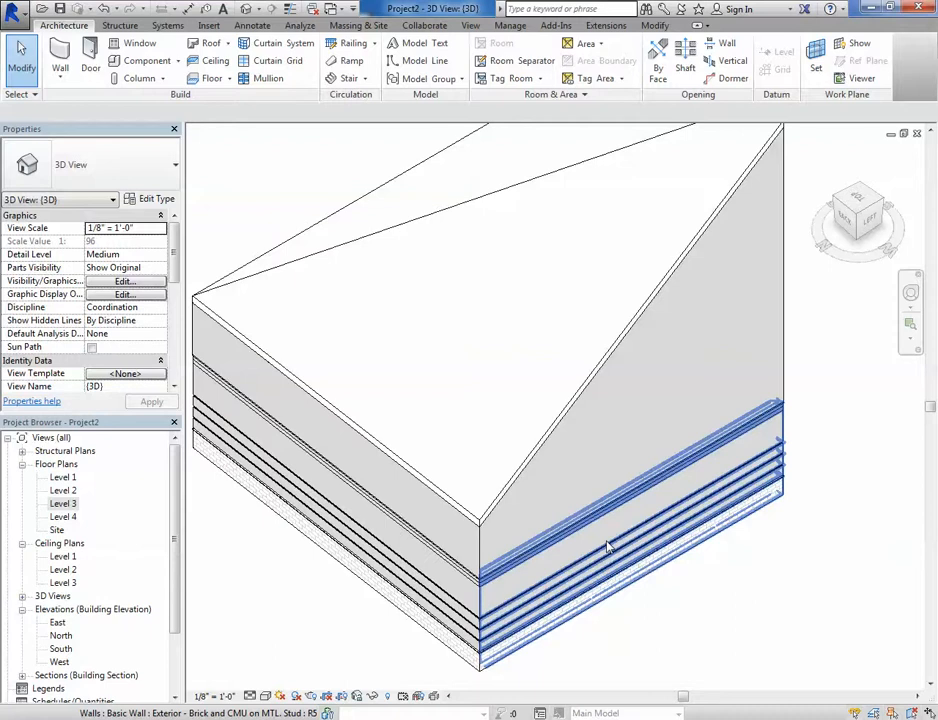
pyautogui.keyDown('shift'); pyautogui.moveTo(615, 510); pyautogui.dragTo(661, 313, button='middle'); pyautogui.keyUp('shift')
pyautogui.scroll(3, 630, 285)
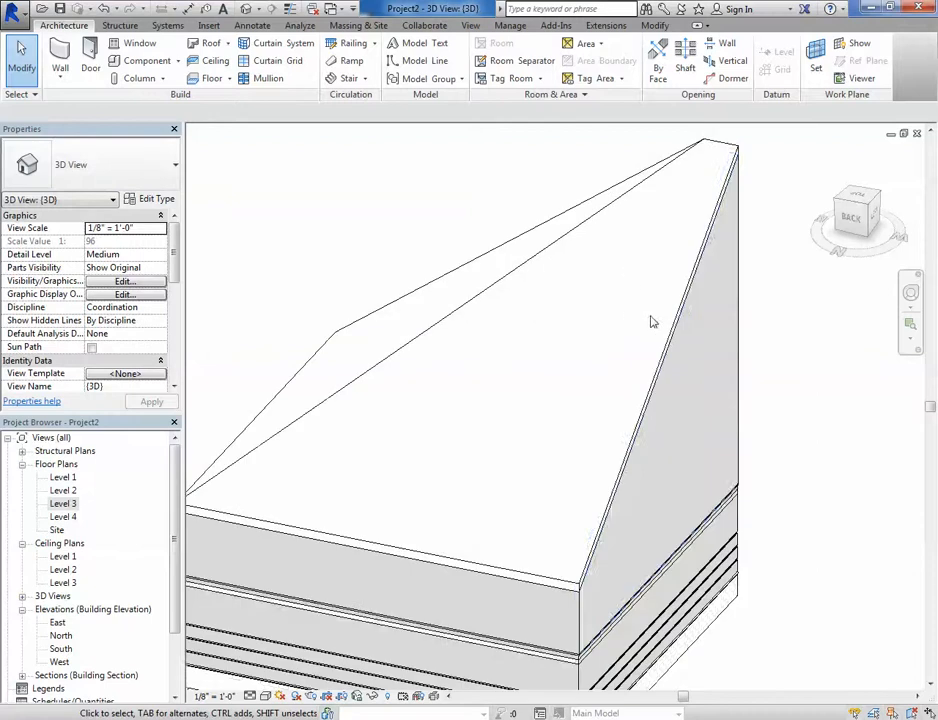
pyautogui.keyDown('shift'); pyautogui.moveTo(741, 417); pyautogui.dragTo(566, 324, button='middle'); pyautogui.keyUp('shift')
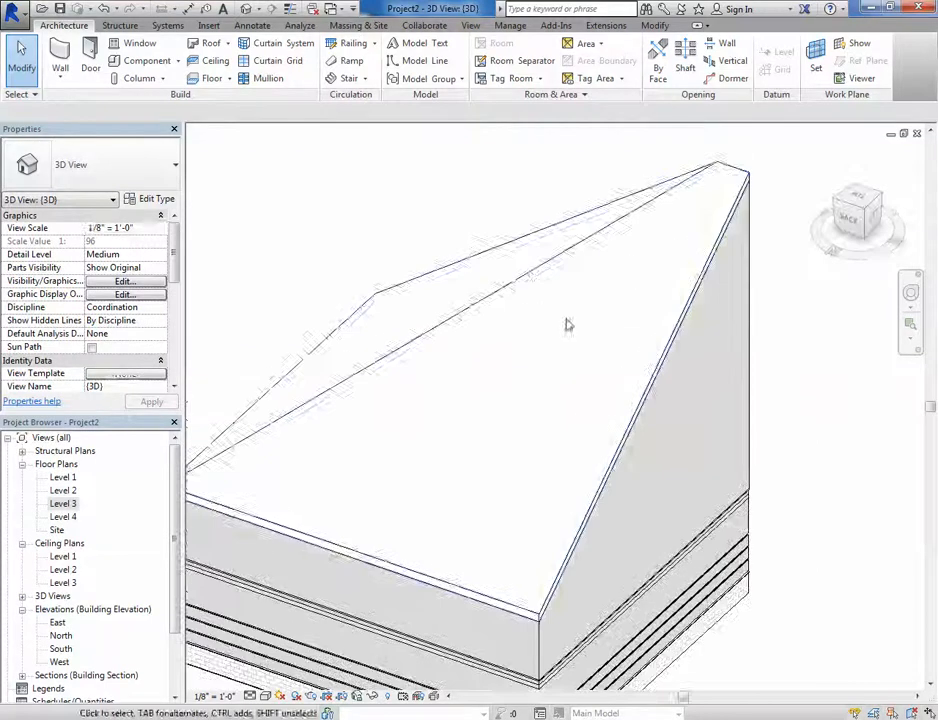
pyautogui.click(534, 278)
pyautogui.scroll(-2, 687, 209)
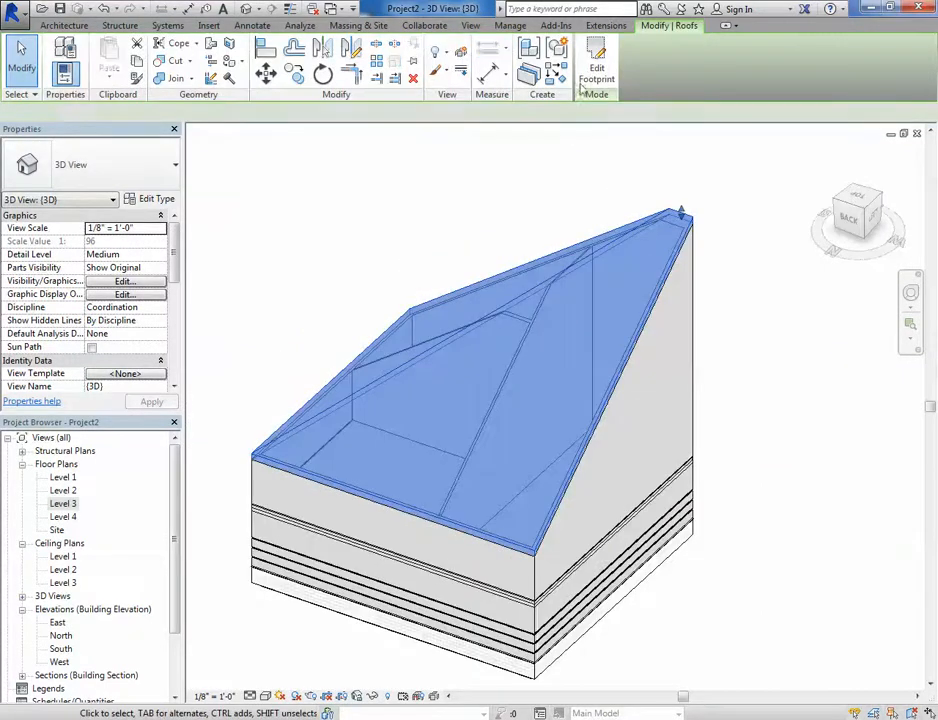
pyautogui.doubleClick(545, 320)
pyautogui.click(626, 472)
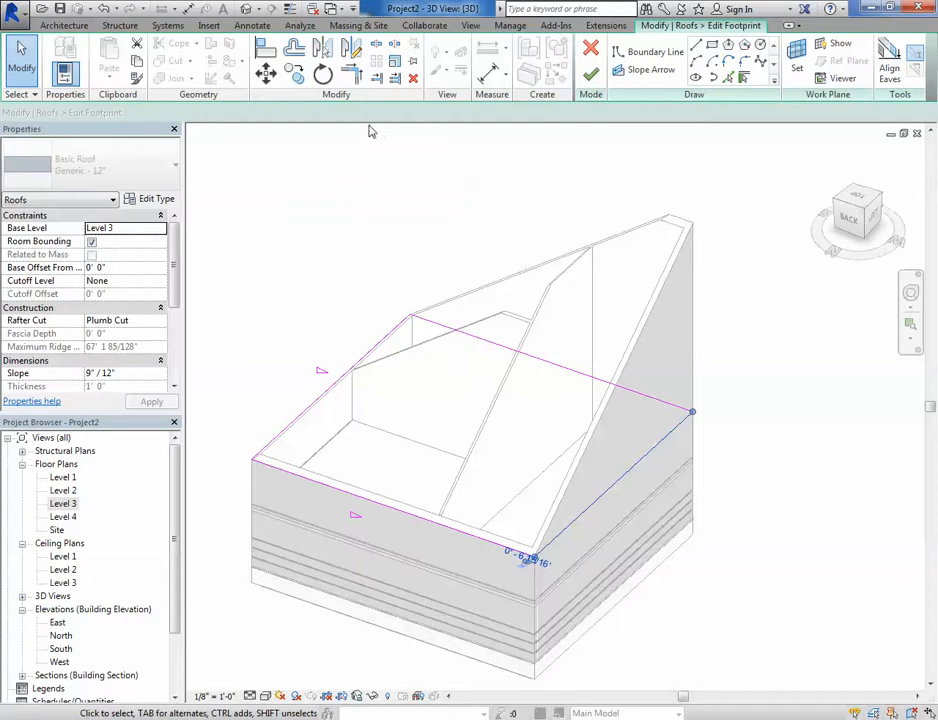
pyautogui.click(588, 76)
pyautogui.press('Escape')
# Step: Edit the roof footprint so its north boundary line no longer defines a slope, and finish the sketch
pyautogui.keyDown('shift'); pyautogui.moveTo(678, 402); pyautogui.dragTo(318, 382, button='middle'); pyautogui.keyUp('shift')
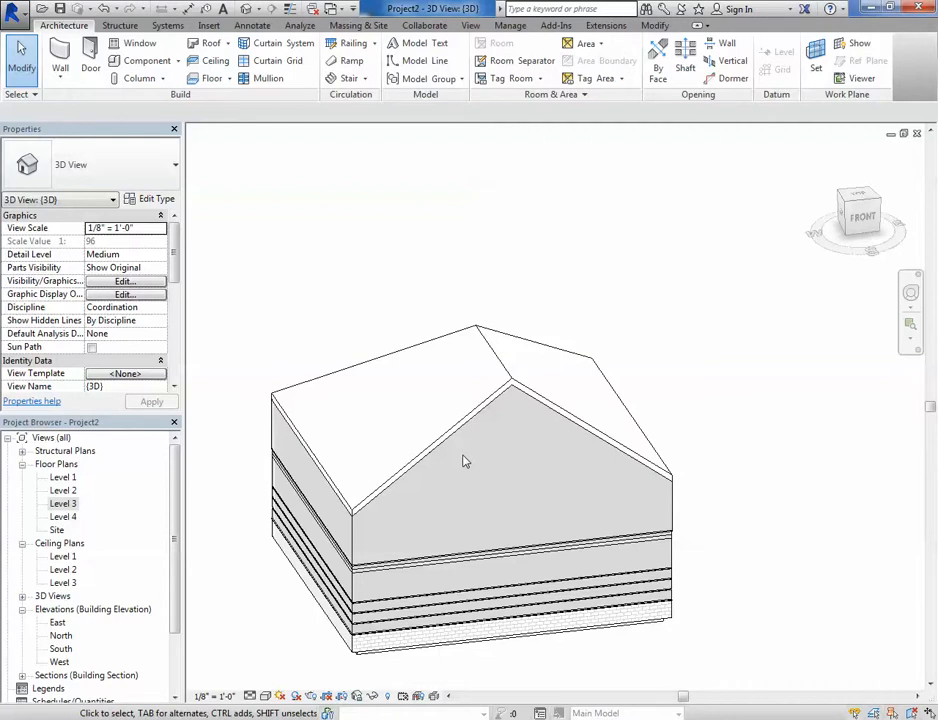
pyautogui.keyDown('shift'); pyautogui.moveTo(465, 461); pyautogui.dragTo(444, 498, button='middle'); pyautogui.keyUp('shift')
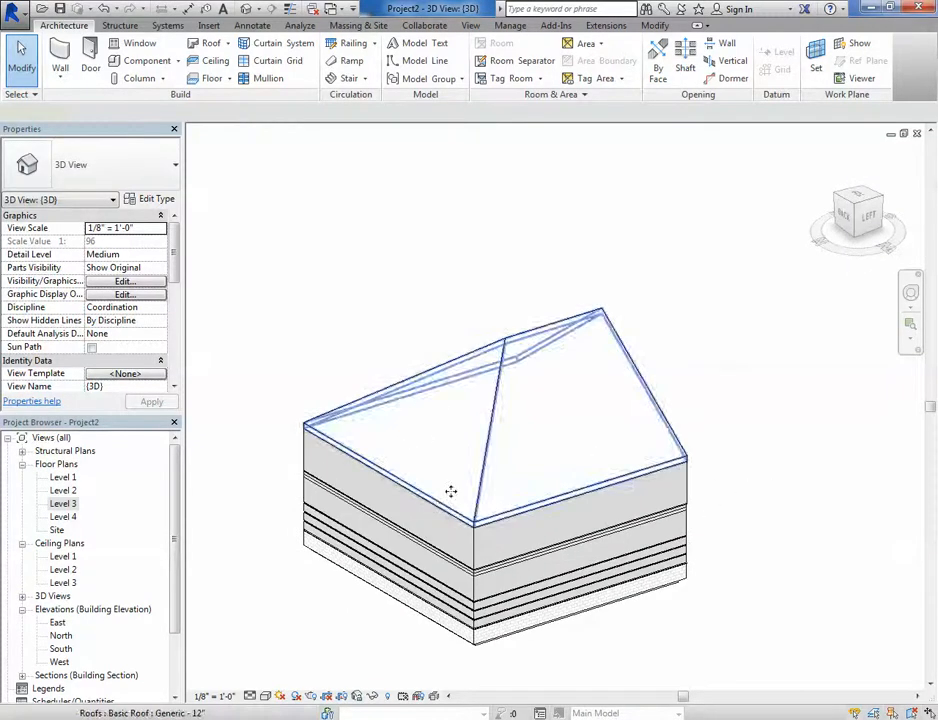
pyautogui.click(450, 490)
pyautogui.doubleClick(392, 482)
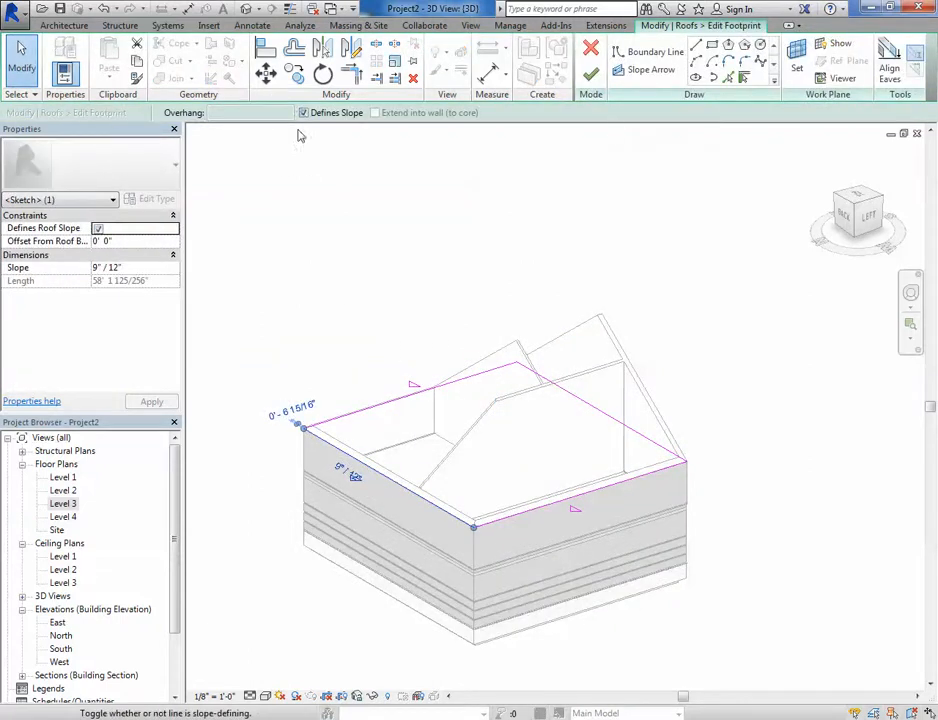
pyautogui.click(591, 76)
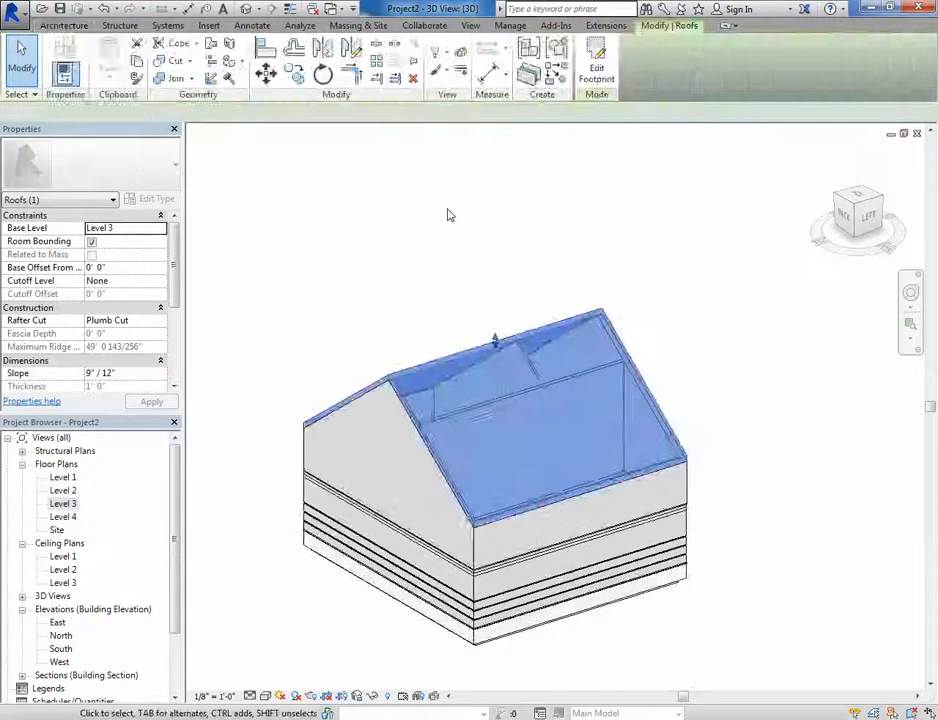
pyautogui.click(680, 318)
# Step: Display the 3D view as wireframe and examine how the interior partitions meet the underside of the gable roof
pyautogui.keyDown('shift'); pyautogui.moveTo(680, 318); pyautogui.dragTo(450, 344, button='middle'); pyautogui.keyUp('shift')
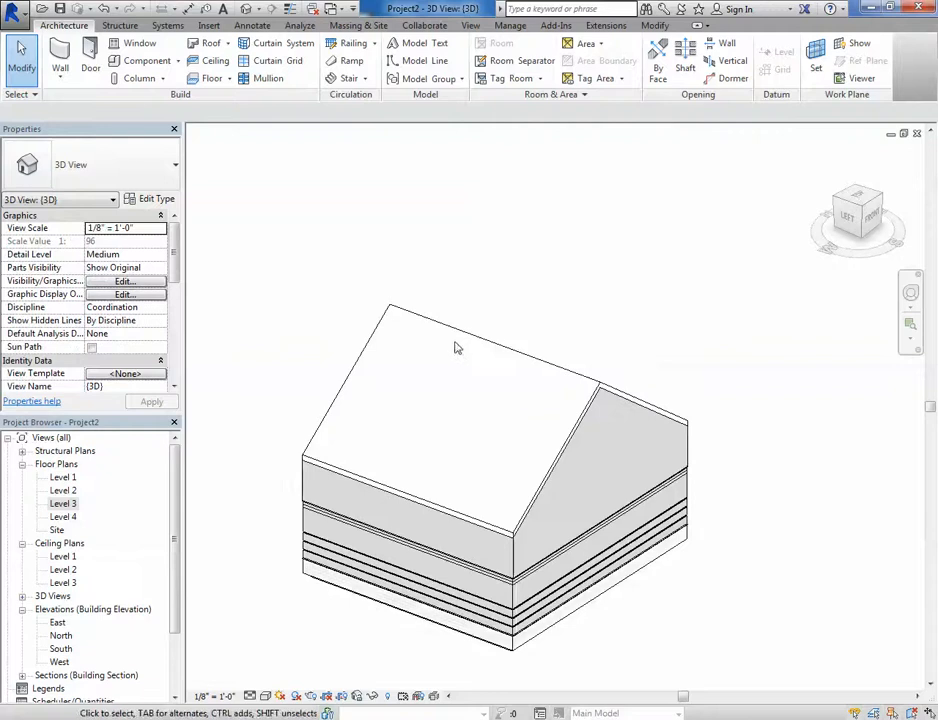
pyautogui.press('f')
pyautogui.scroll(2, 514, 425)
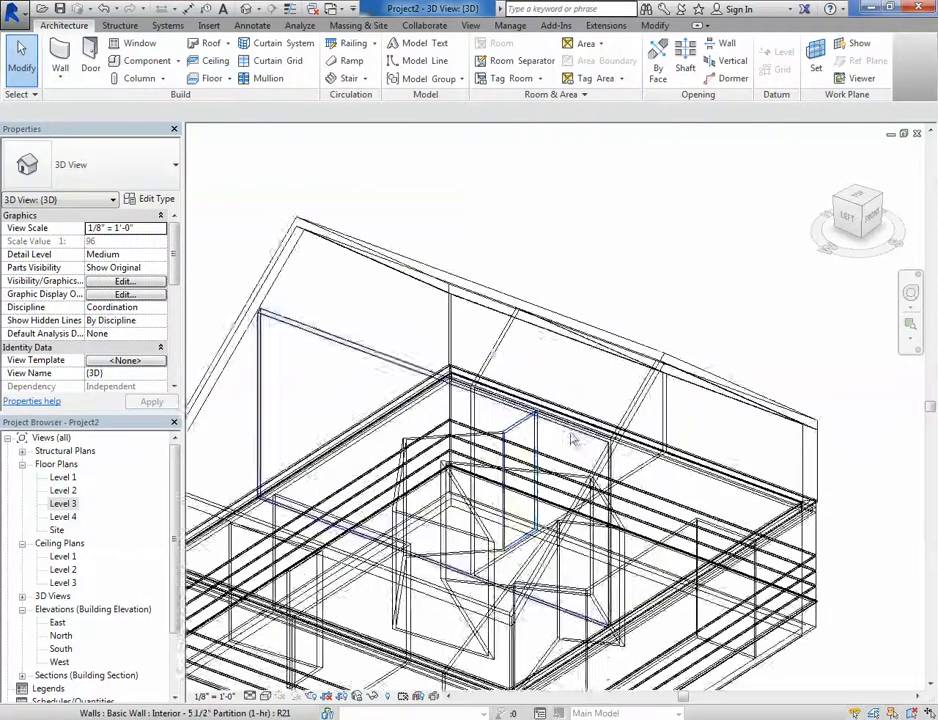
pyautogui.keyDown('shift'); pyautogui.moveTo(572, 438); pyautogui.dragTo(484, 313, button='middle'); pyautogui.keyUp('shift')
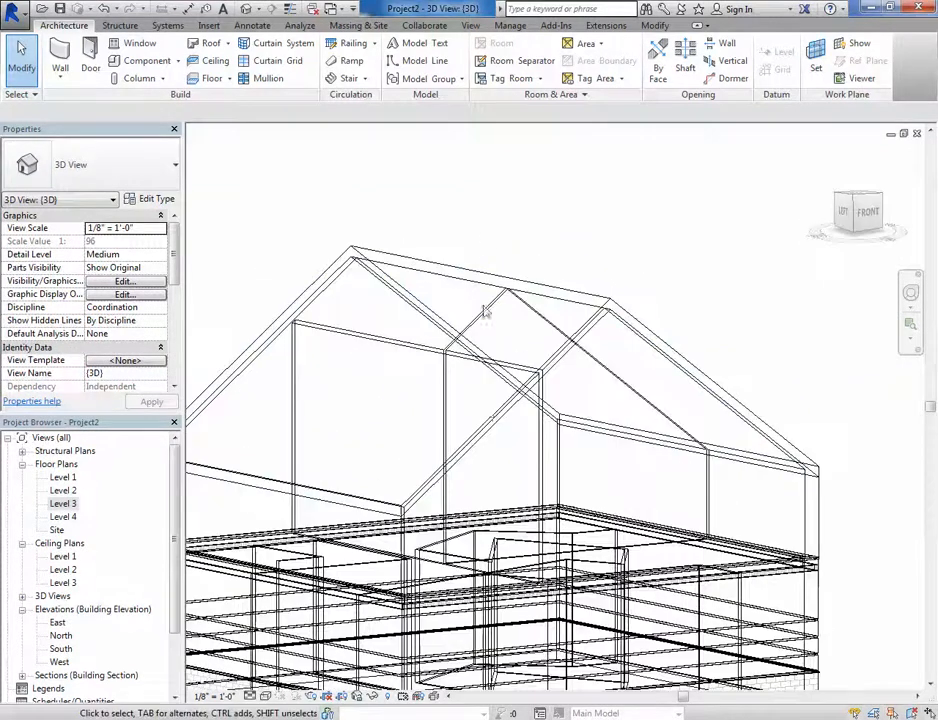
pyautogui.keyDown('shift'); pyautogui.moveTo(423, 399); pyautogui.dragTo(678, 469, button='middle'); pyautogui.keyUp('shift')
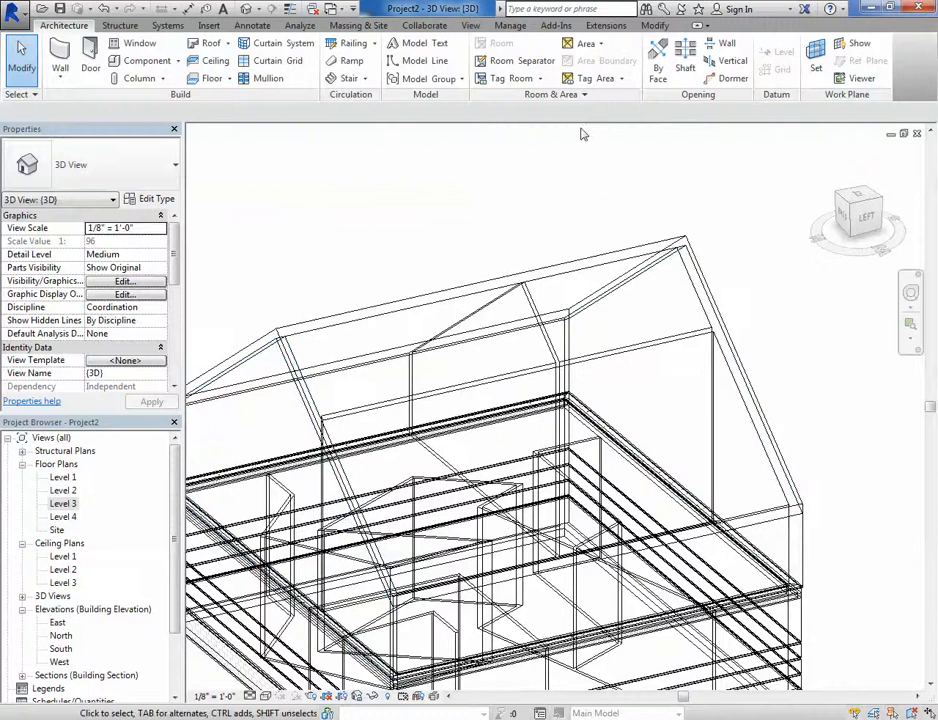
pyautogui.scroll(-2, 541, 190)
pyautogui.keyDown('shift'); pyautogui.moveTo(560, 300); pyautogui.dragTo(614, 326, button='middle'); pyautogui.keyUp('shift')
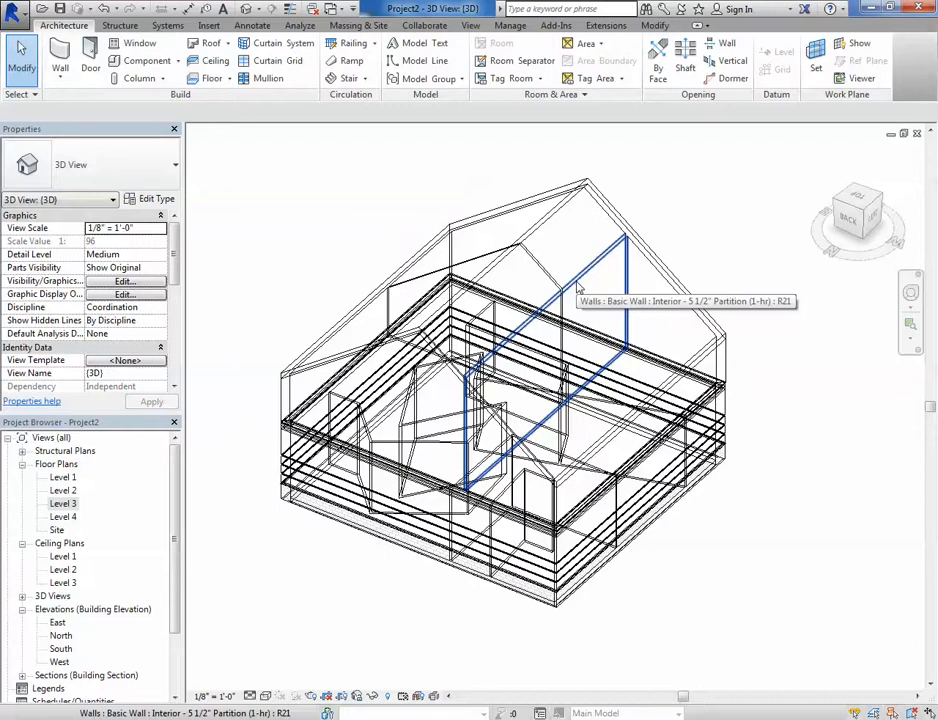
pyautogui.click(228, 44)
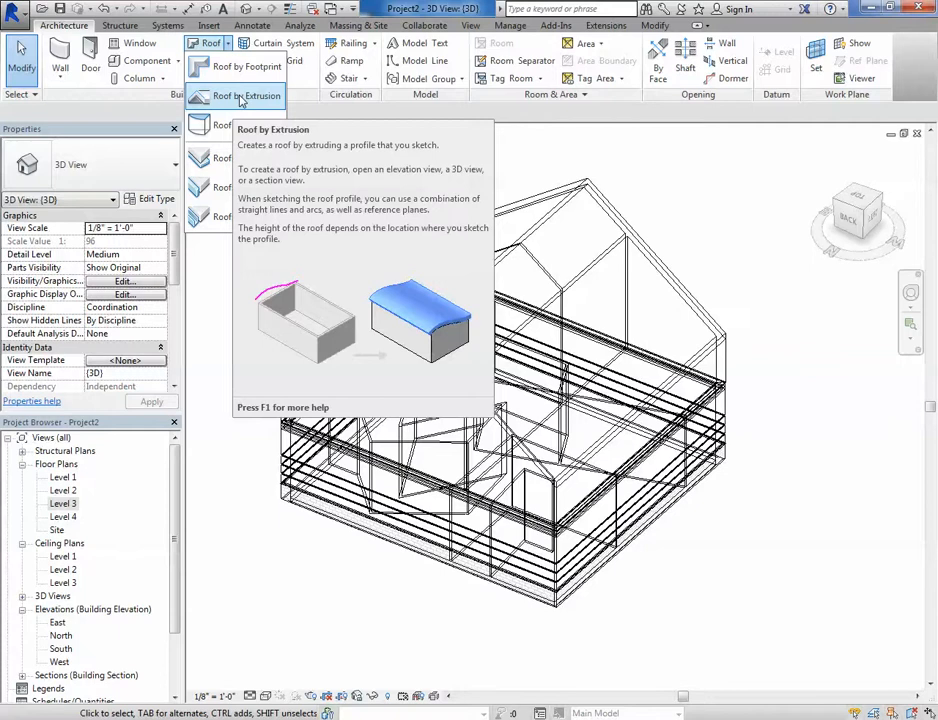
pyautogui.click(655, 222)
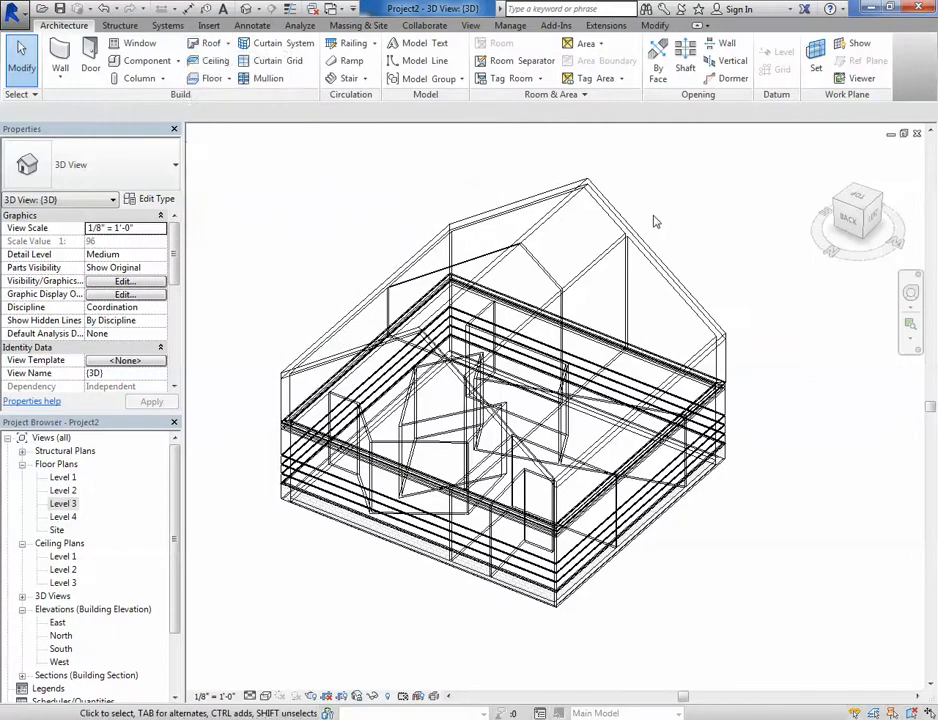
pyautogui.scroll(-3, 679, 229)
pyautogui.keyDown('shift'); pyautogui.moveTo(679, 229); pyautogui.dragTo(384, 240, button='middle'); pyautogui.keyUp('shift')
pyautogui.keyDown('shift'); pyautogui.moveTo(576, 410); pyautogui.dragTo(104, 562, button='middle'); pyautogui.keyUp('shift')
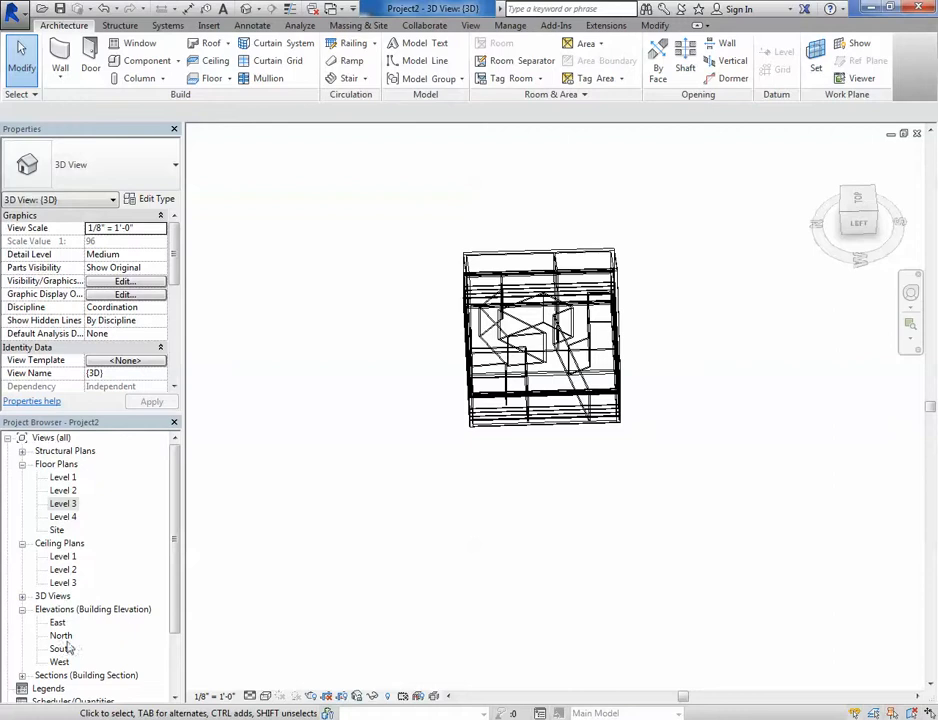
# Step: Open the Section 1 building section view
pyautogui.click(21, 677)
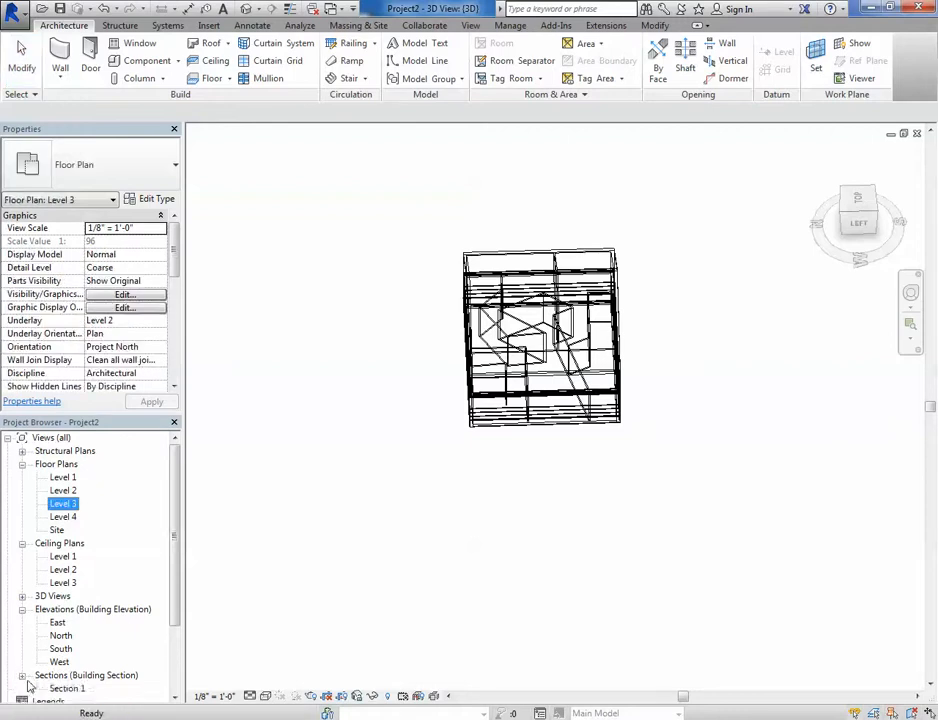
pyautogui.doubleClick(67, 688)
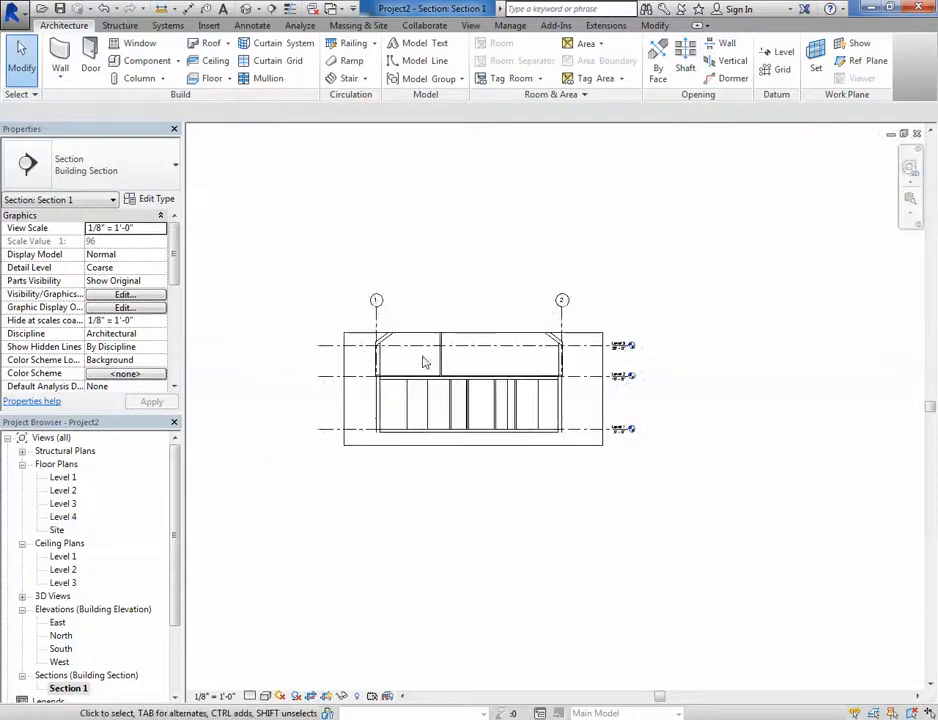
pyautogui.scroll(3, 400, 375)
pyautogui.moveTo(603, 399); pyautogui.dragTo(548, 382, button='middle')
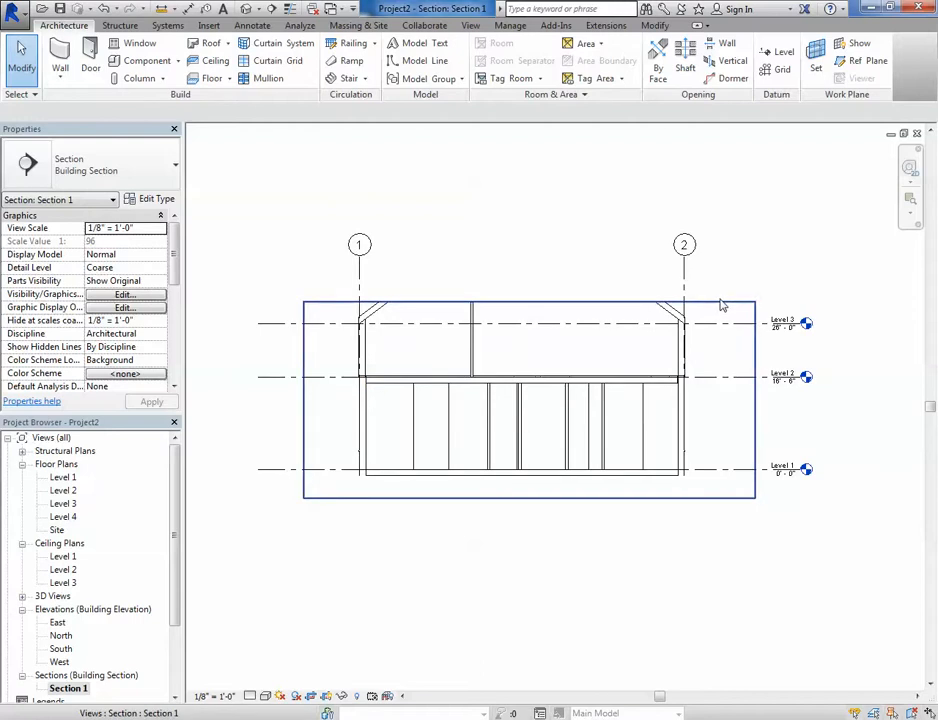
# Step: Toggle the section view's cropping and then its crop region visibility off and back on
pyautogui.click(311, 697)
pyautogui.click(311, 697)
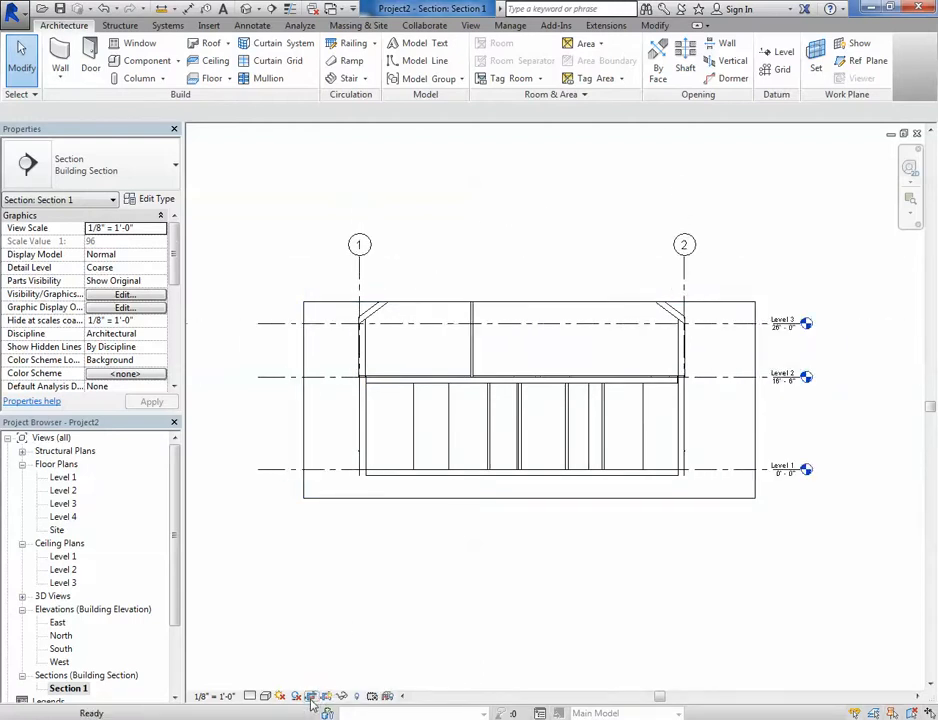
pyautogui.click(327, 700)
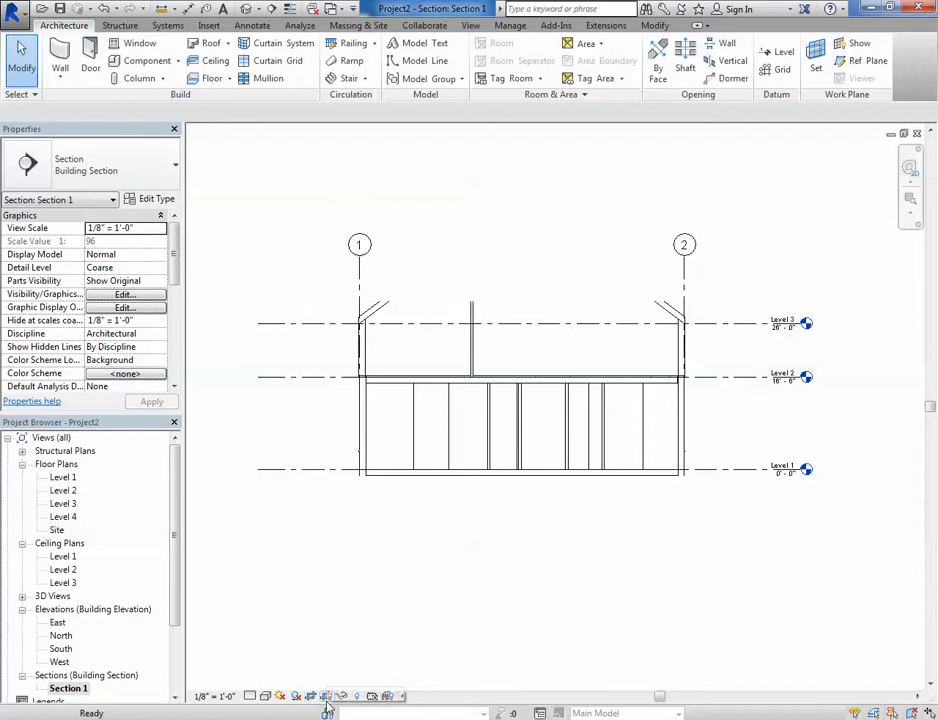
pyautogui.click(327, 700)
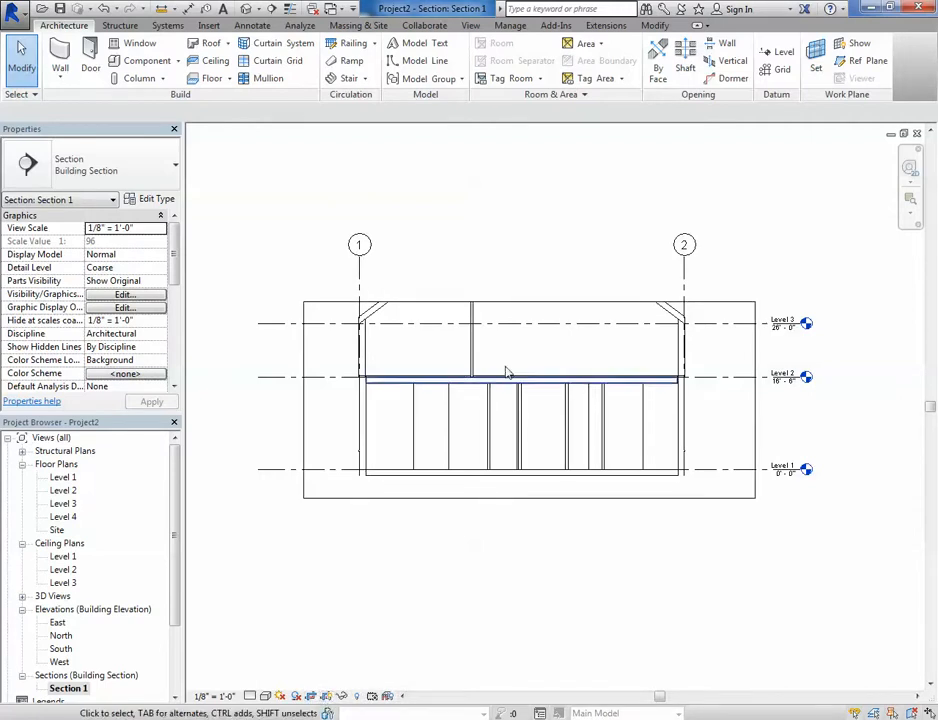
# Step: Enlarge the section's crop region so its upper edge clears the roof ridge and its lower edge sits slightly further below Level 1
pyautogui.click(520, 302)
pyautogui.moveTo(528, 304); pyautogui.dragTo(531, 178)
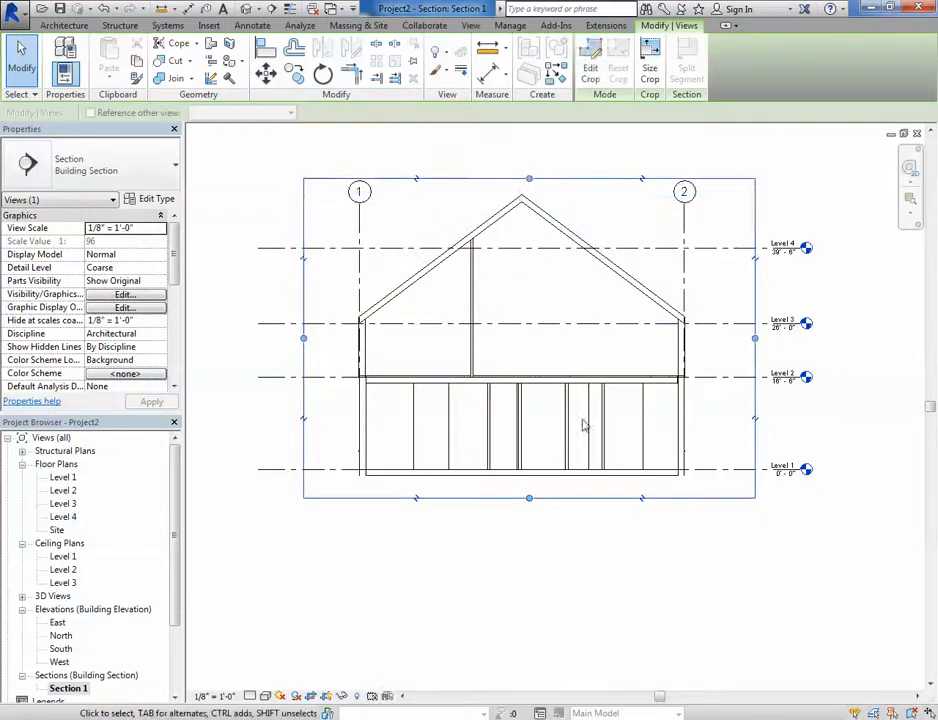
pyautogui.click(605, 589)
pyautogui.click(548, 497)
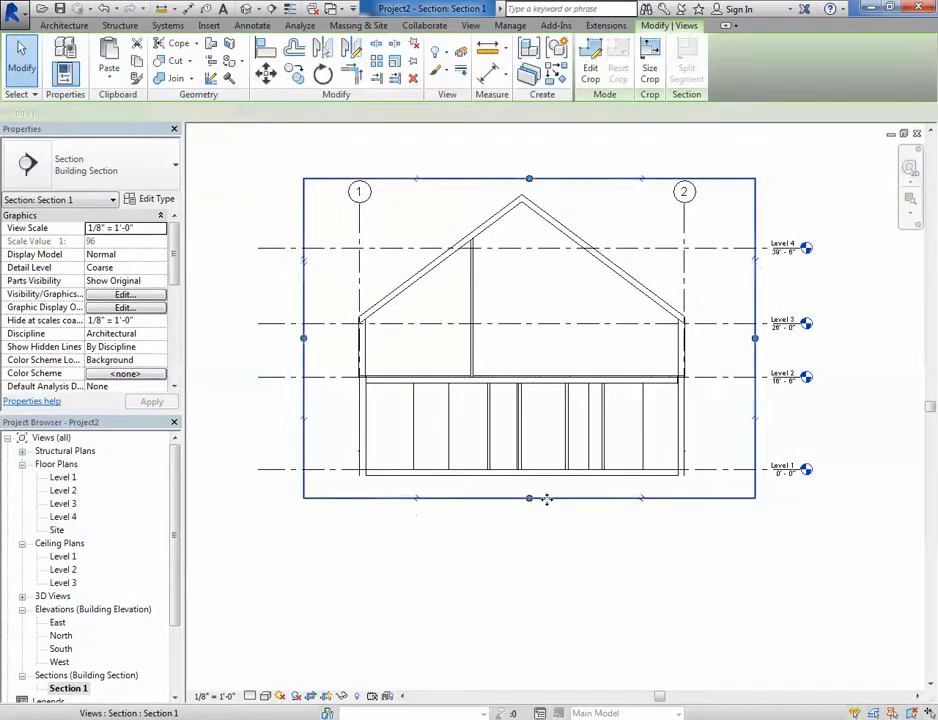
pyautogui.moveTo(531, 500); pyautogui.dragTo(532, 517)
pyautogui.click(532, 570)
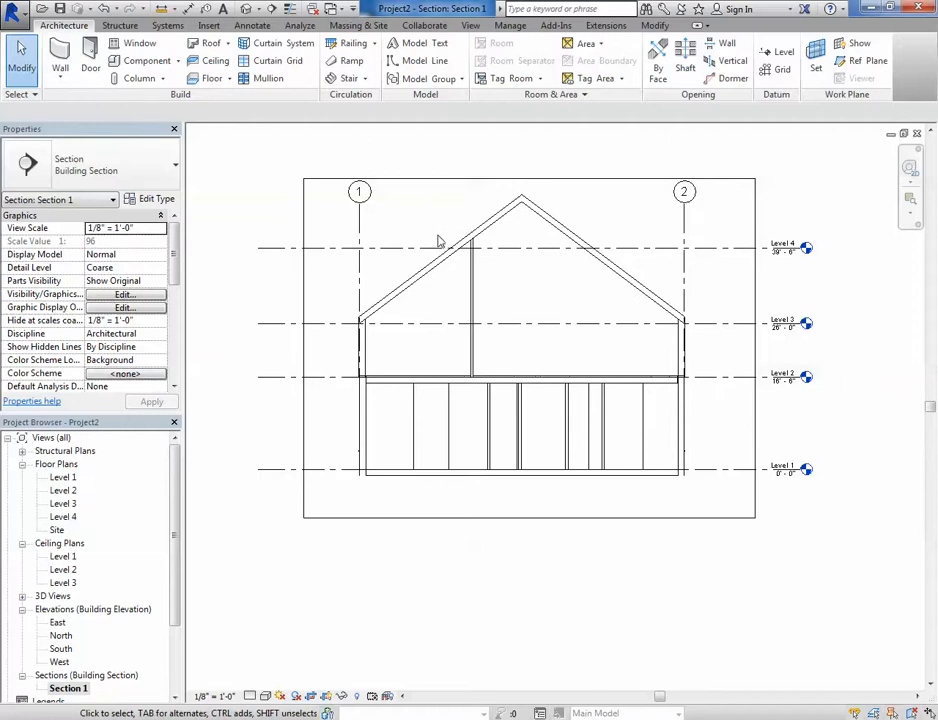
# Step: Open the Level 1 floor plan with the whole building in view
pyautogui.doubleClick(62, 480)
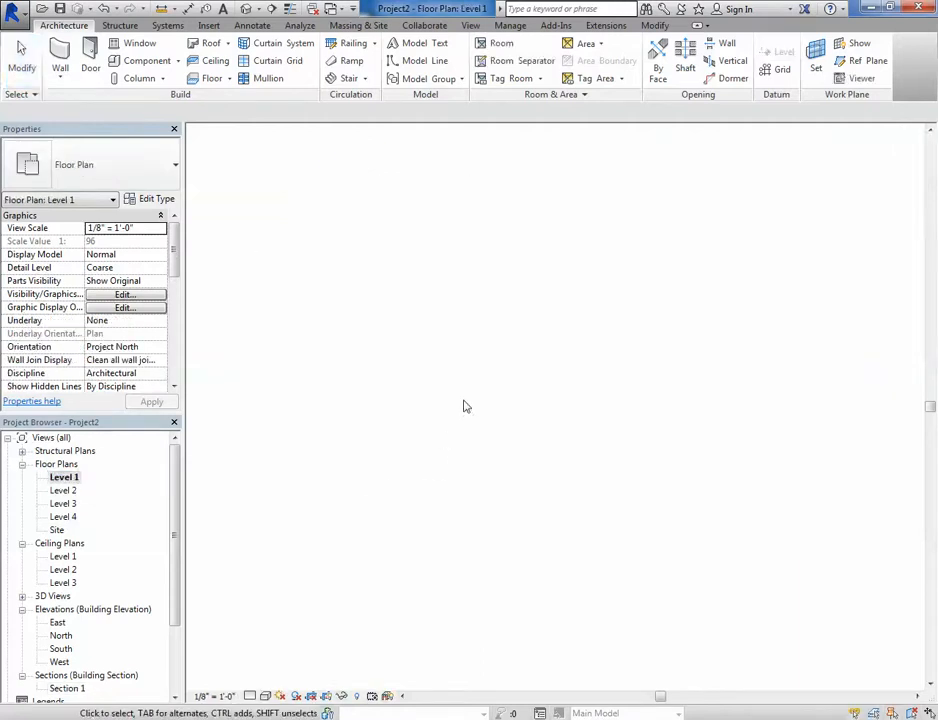
pyautogui.scroll(-6, 471, 395)
pyautogui.scroll(-2, 562, 367)
pyautogui.moveTo(562, 367); pyautogui.dragTo(485, 408, button='middle')
pyautogui.scroll(3, 485, 408)
# Step: Start a new wall on Level 1 using the Exterior - Brick on CMU type
pyautogui.click(60, 55)
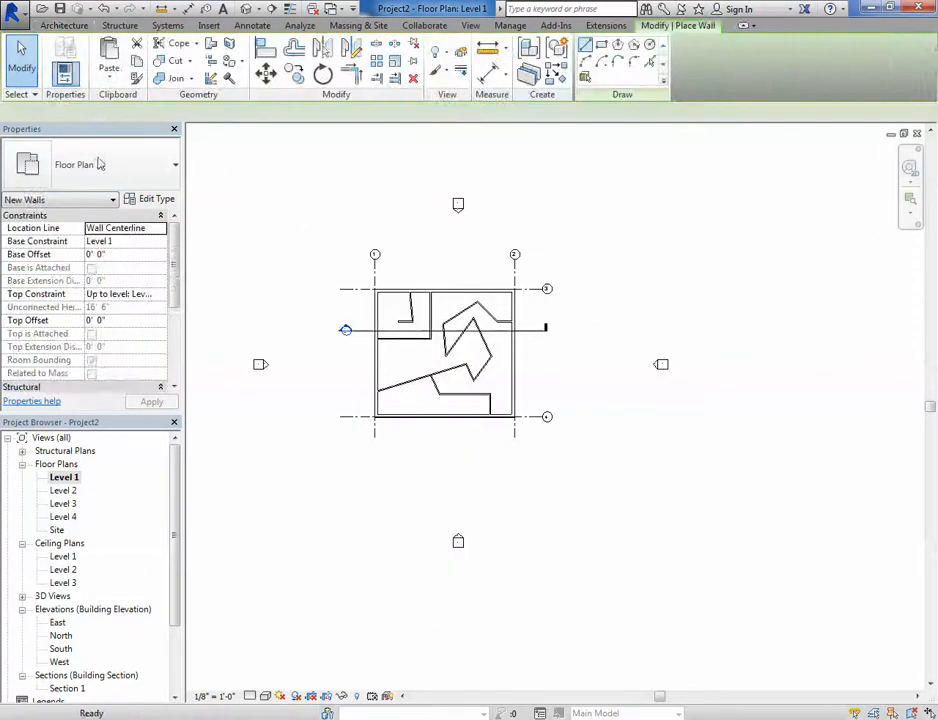
pyautogui.click(150, 165)
pyautogui.scroll(5, 115, 306)
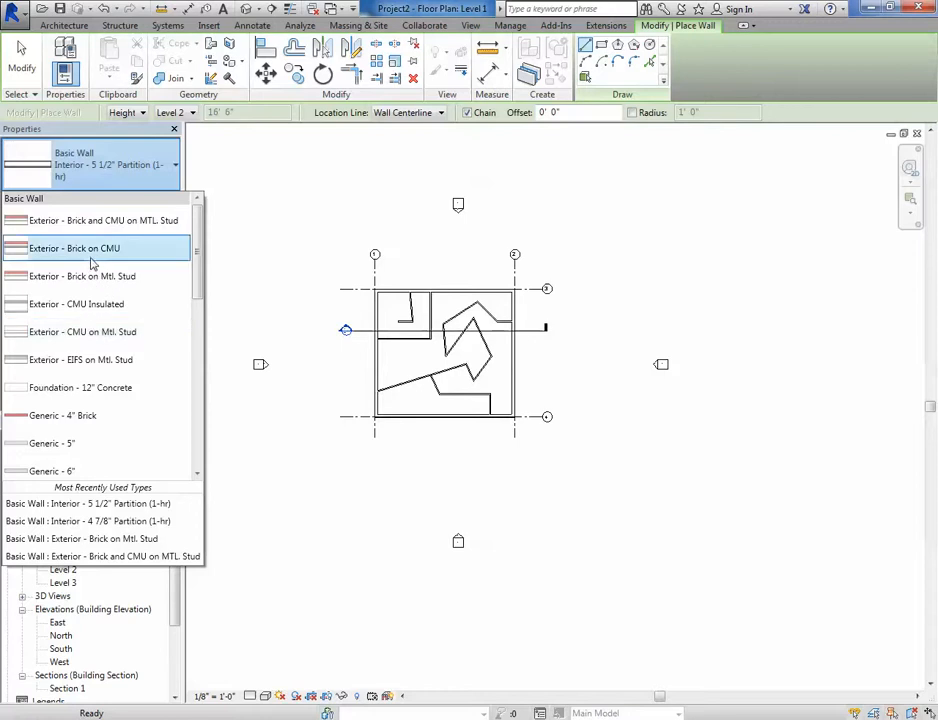
pyautogui.click(91, 256)
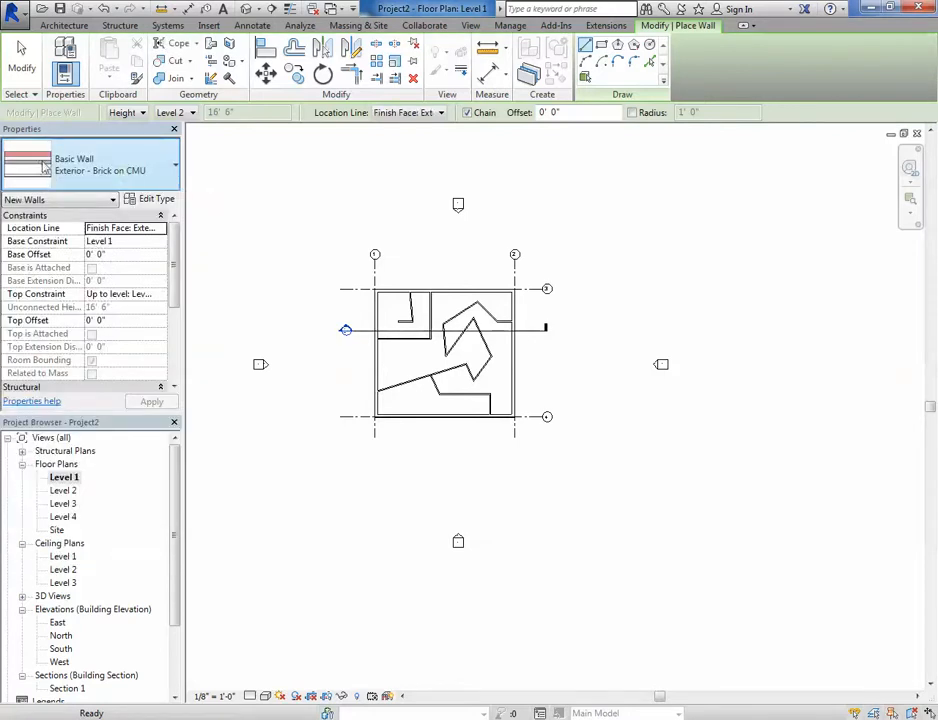
# Step: Open the Exterior - Brick on CMU type's structure with its preview and examine the membrane and structure layers
pyautogui.click(154, 200)
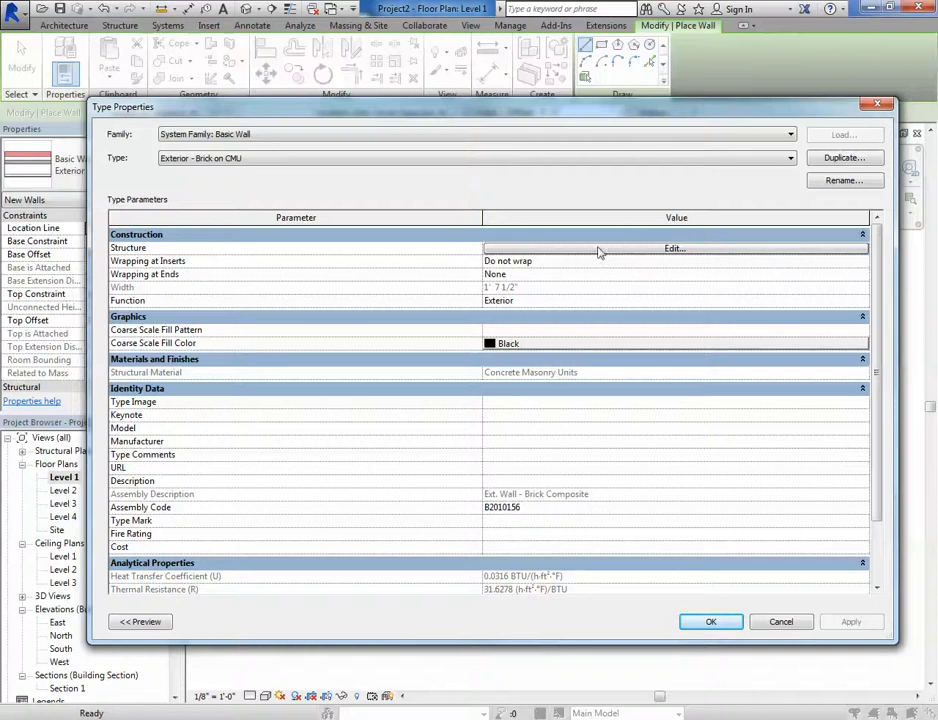
pyautogui.click(617, 249)
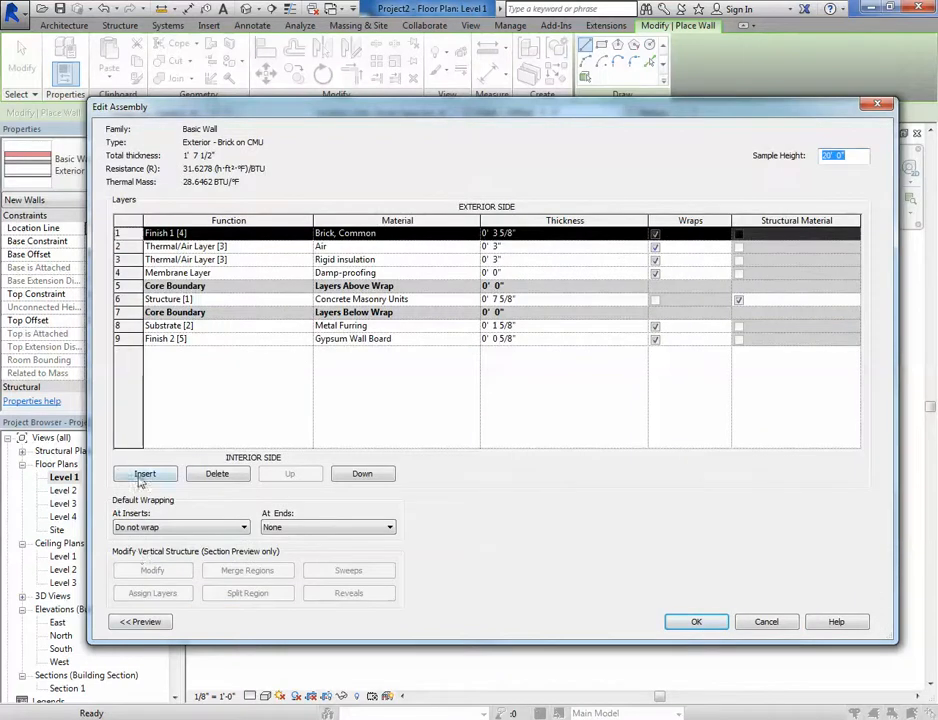
pyautogui.click(144, 622)
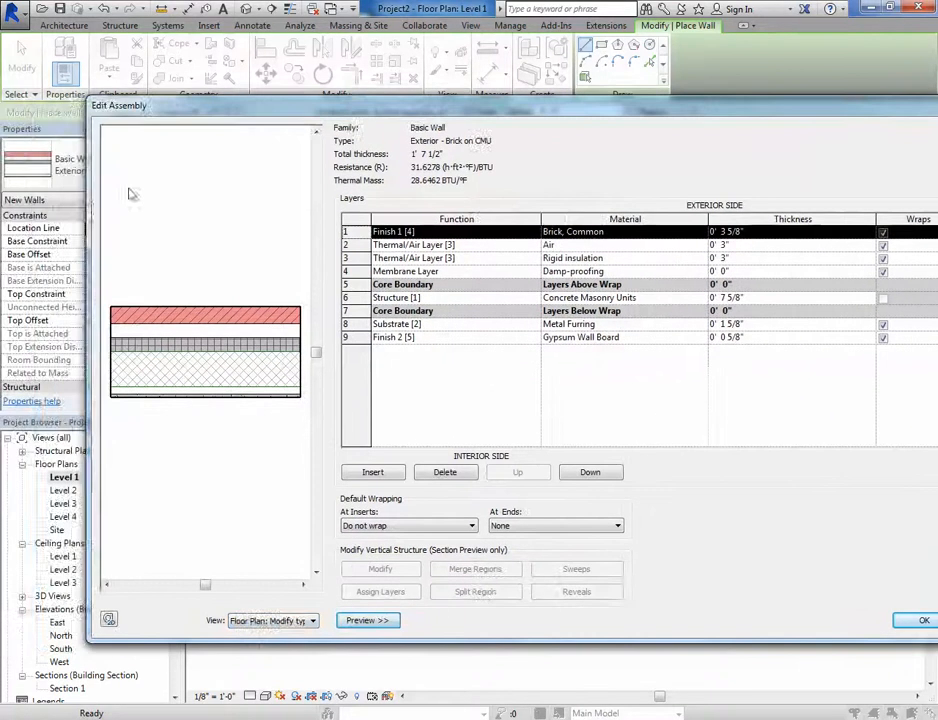
pyautogui.moveTo(450, 112); pyautogui.dragTo(425, 103)
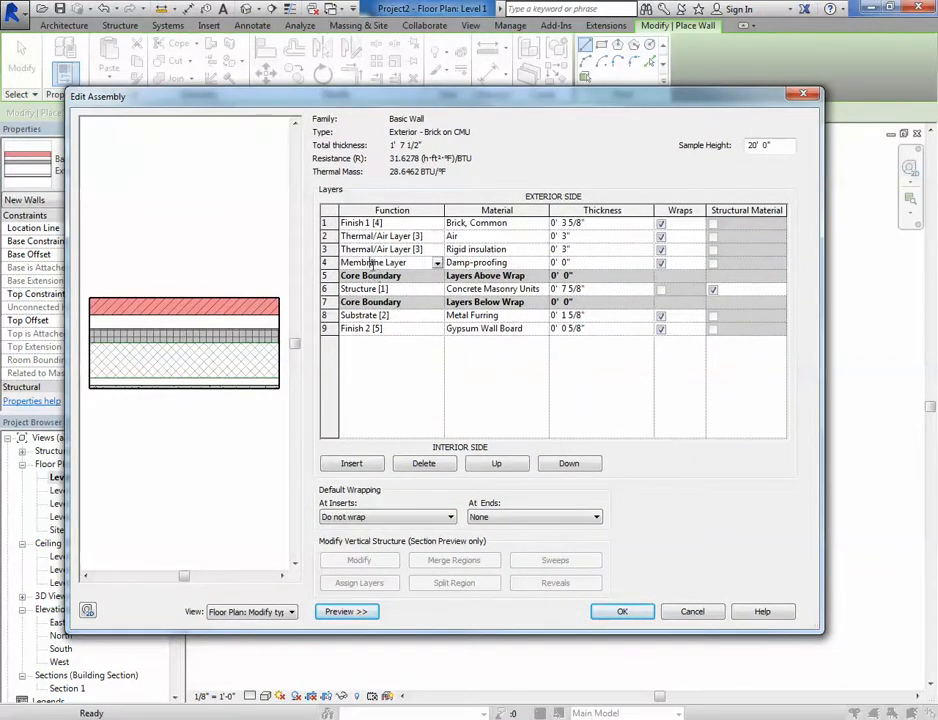
pyautogui.click(362, 262)
pyautogui.click(372, 289)
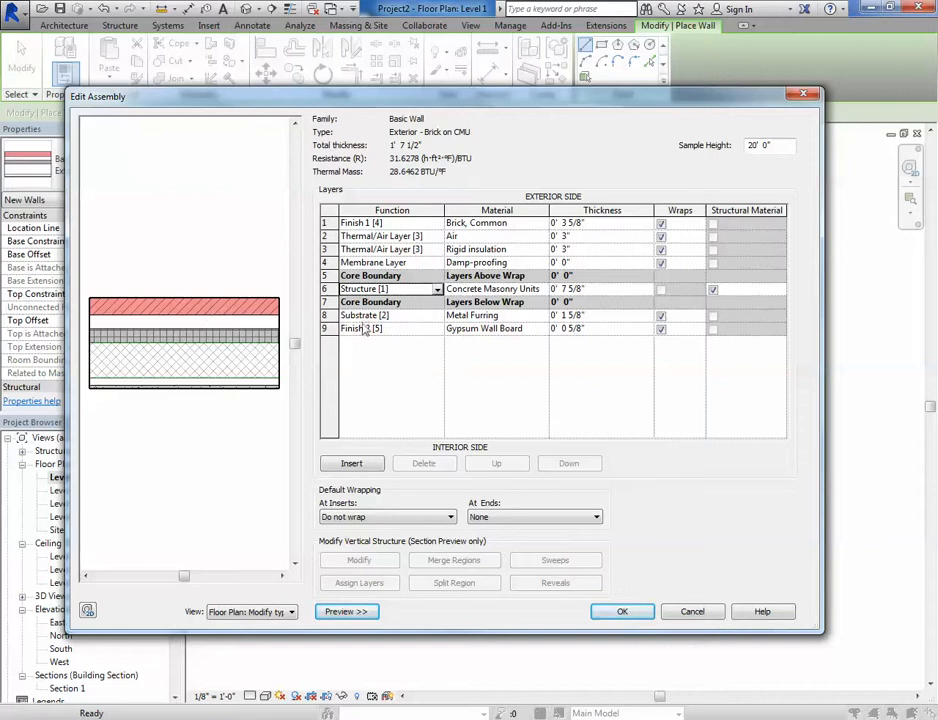
# Step: Examine the interior finish, core, membrane and air layers of the wall assembly, and close the structure and type properties without changes
pyautogui.click(365, 330)
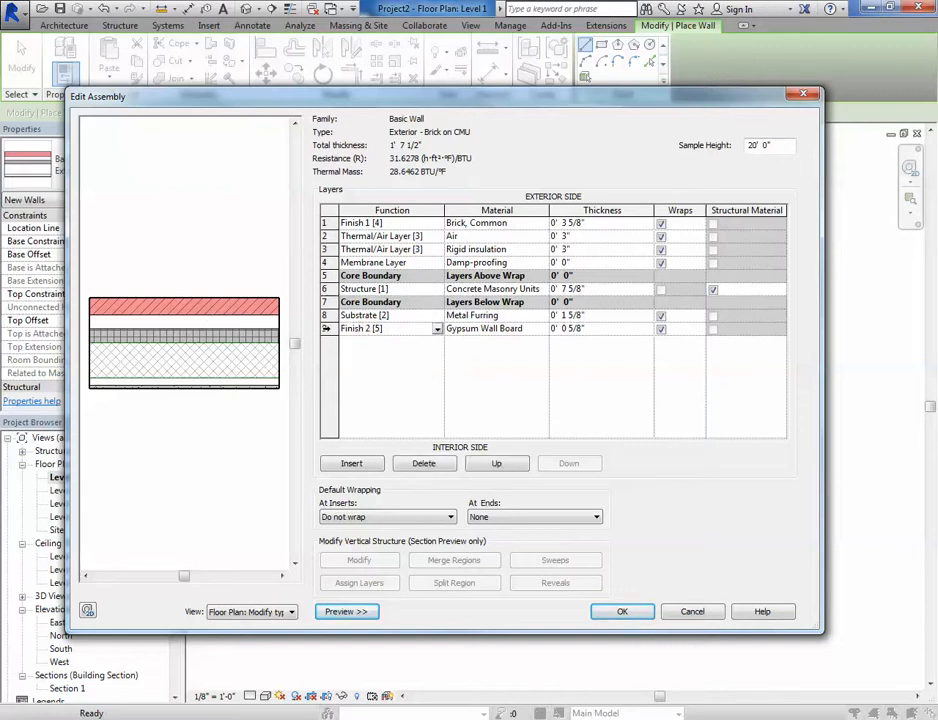
pyautogui.click(326, 329)
pyautogui.click(325, 302)
pyautogui.click(325, 289)
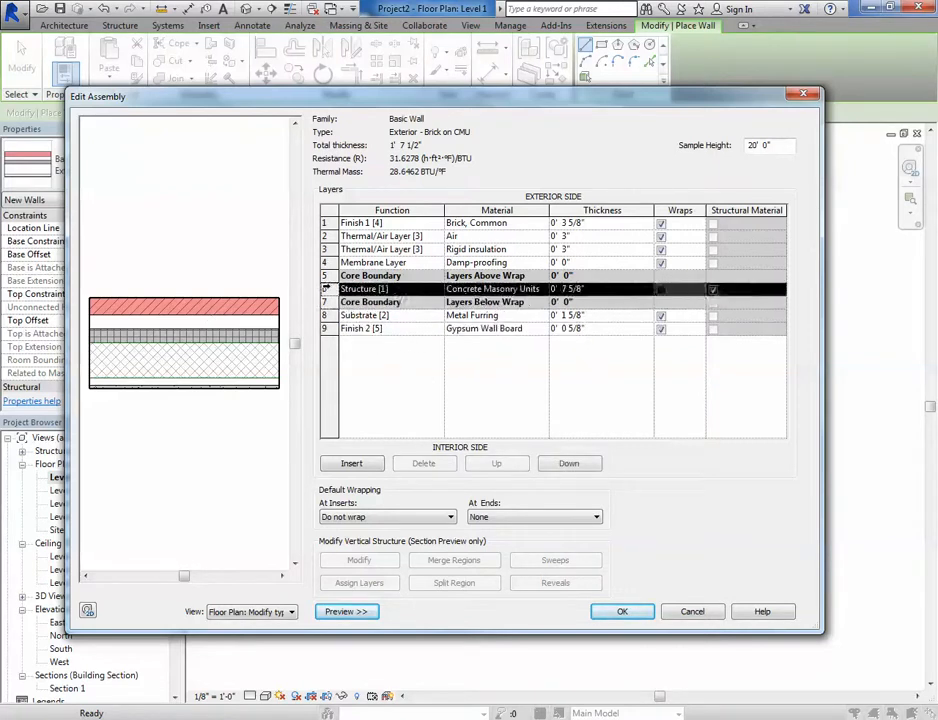
pyautogui.click(325, 262)
pyautogui.click(325, 236)
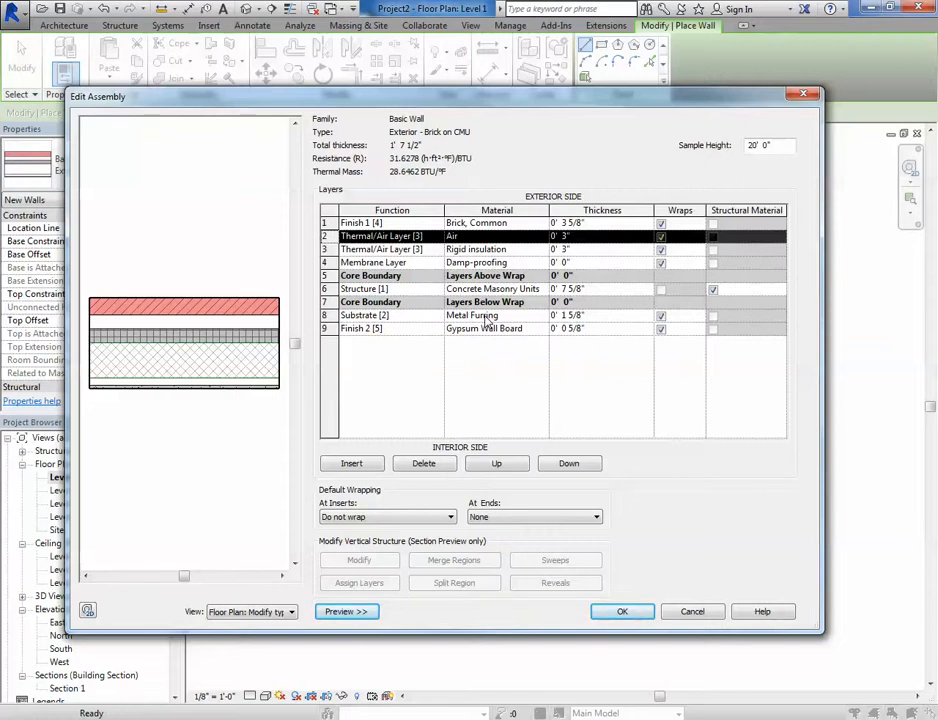
pyautogui.moveTo(423, 107); pyautogui.dragTo(427, 141)
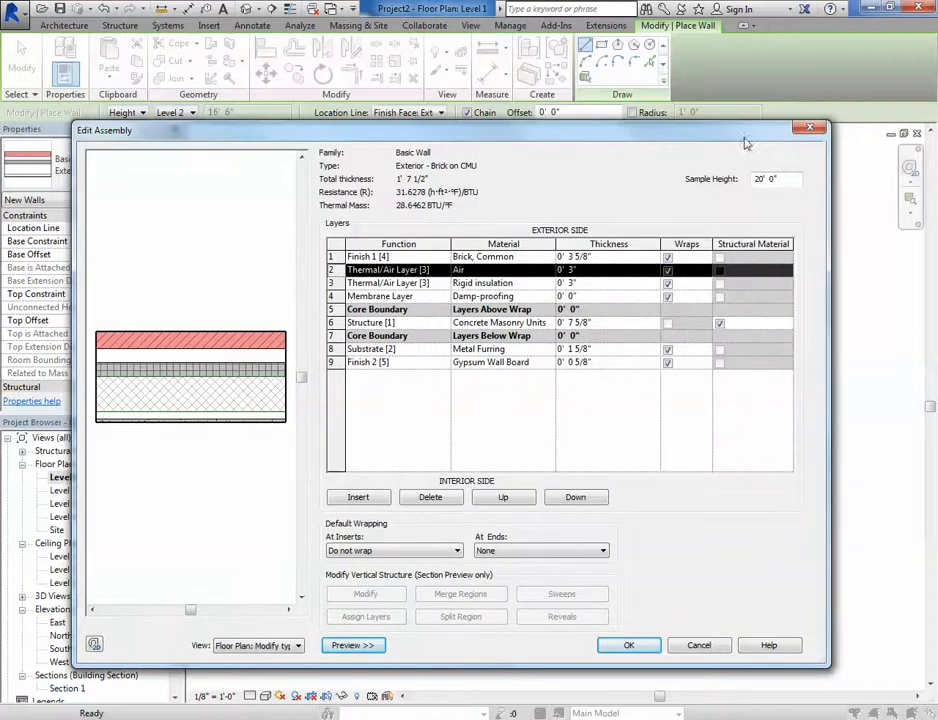
pyautogui.click(810, 131)
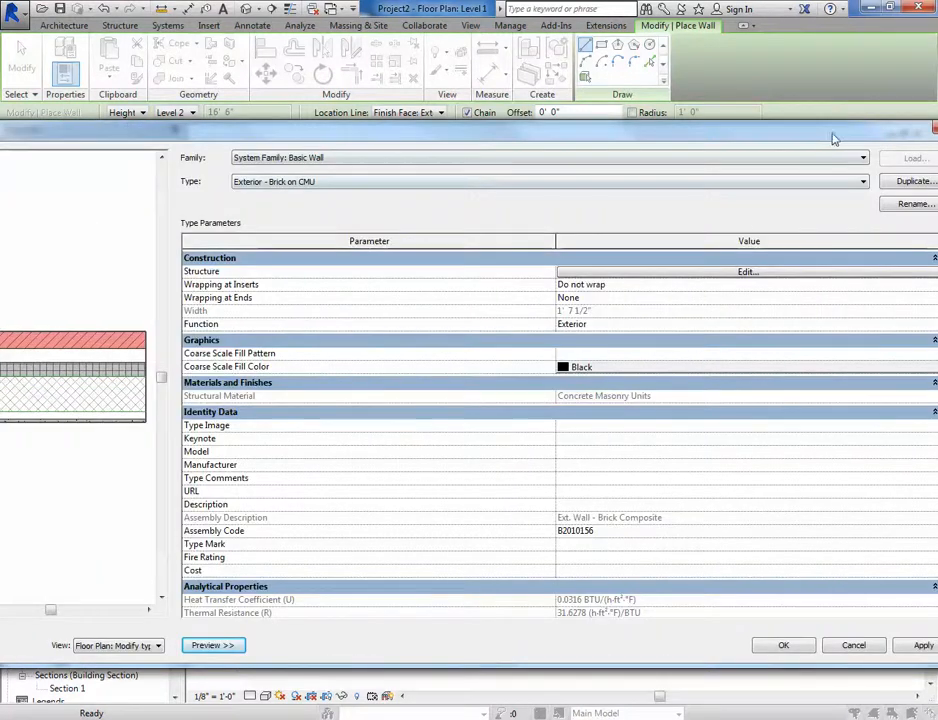
pyautogui.moveTo(833, 138); pyautogui.dragTo(770, 142)
pyautogui.click(887, 131)
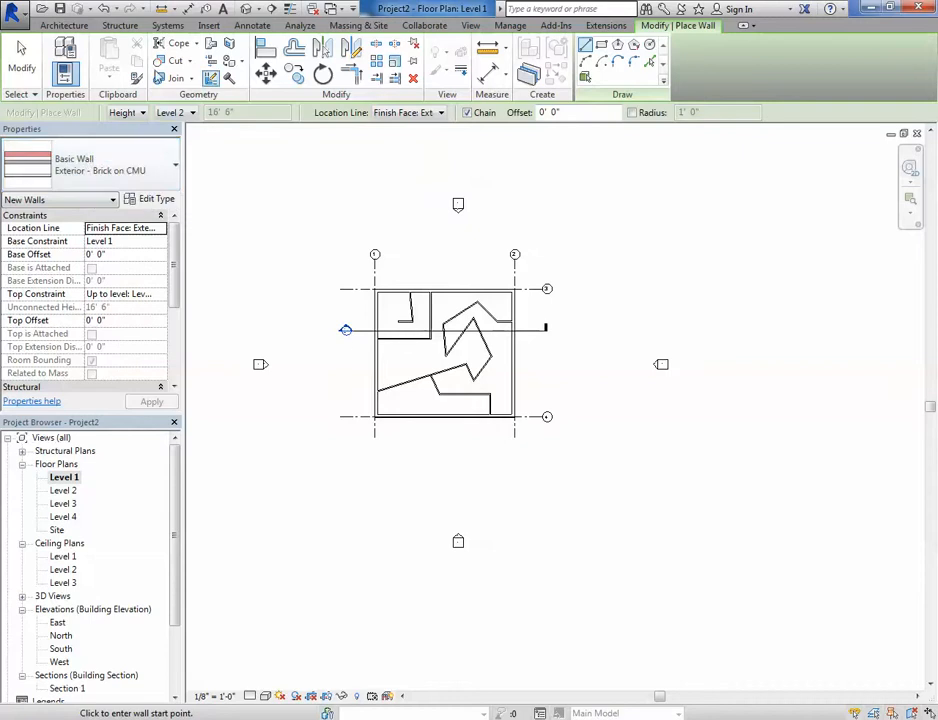
pyautogui.click(64, 25)
pyautogui.click(209, 50)
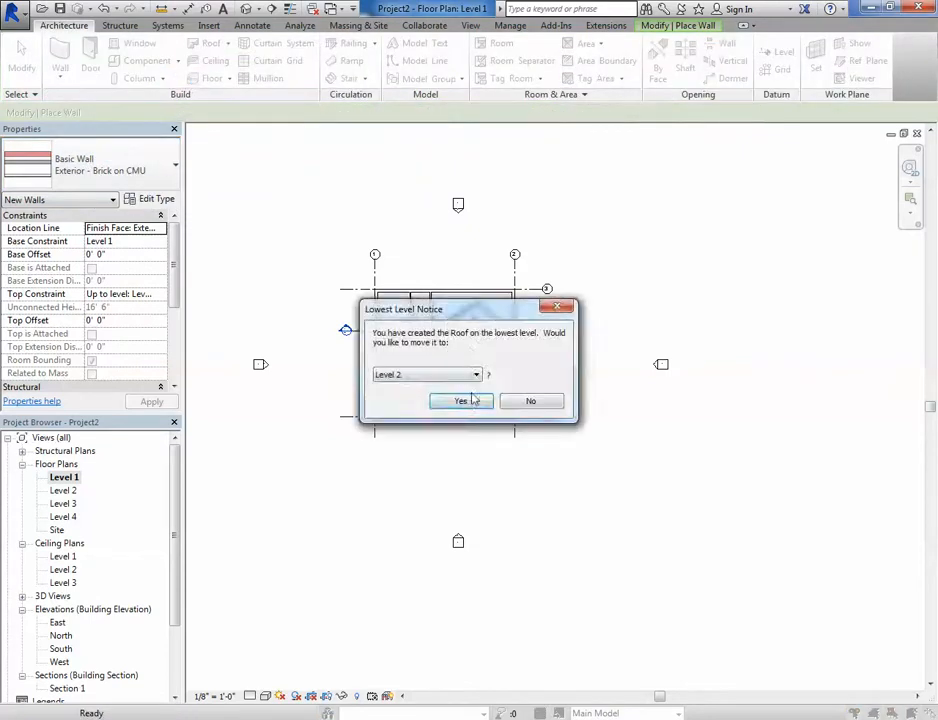
pyautogui.click(477, 405)
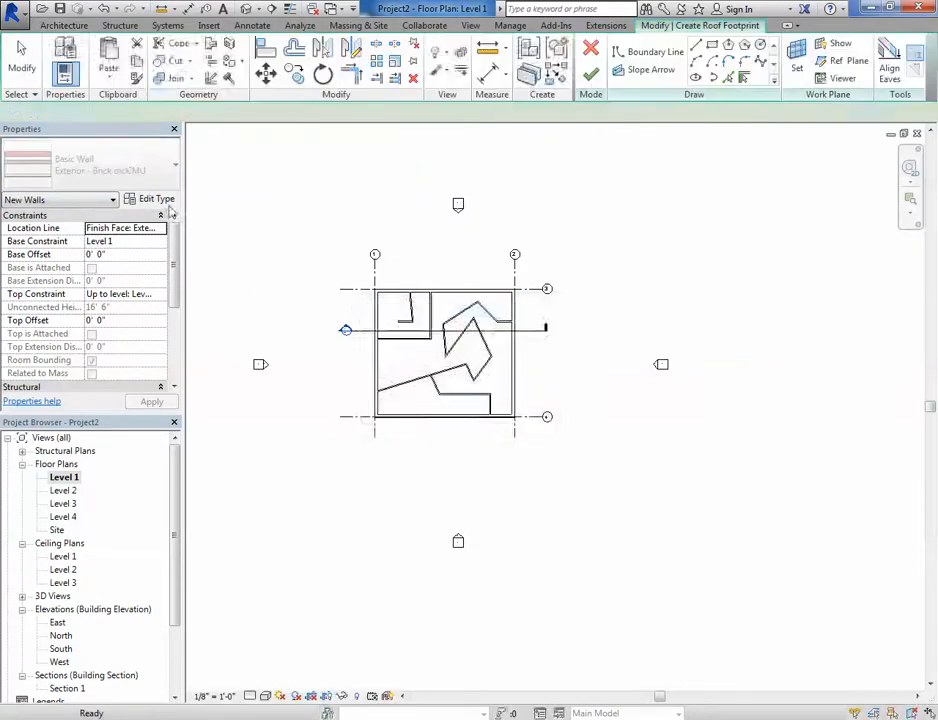
pyautogui.click(120, 170)
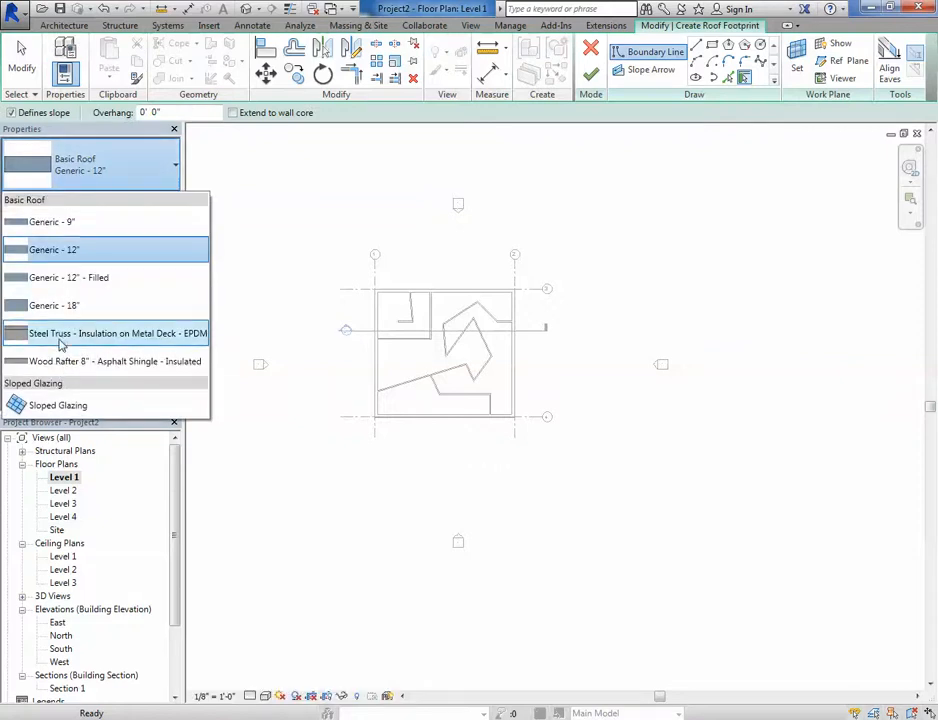
pyautogui.click(26, 338)
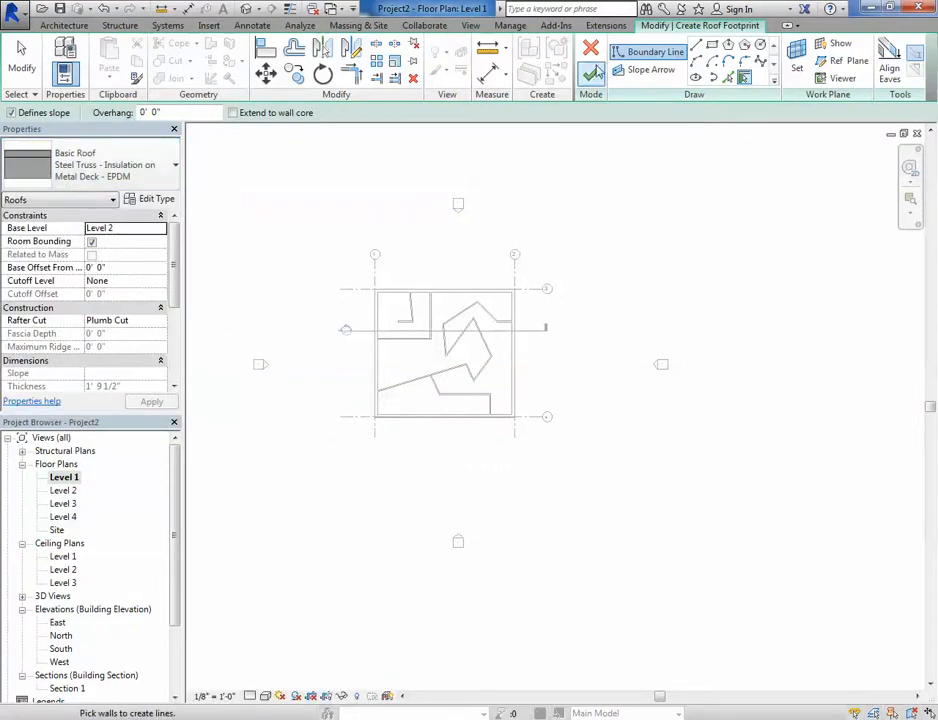
pyautogui.click(591, 51)
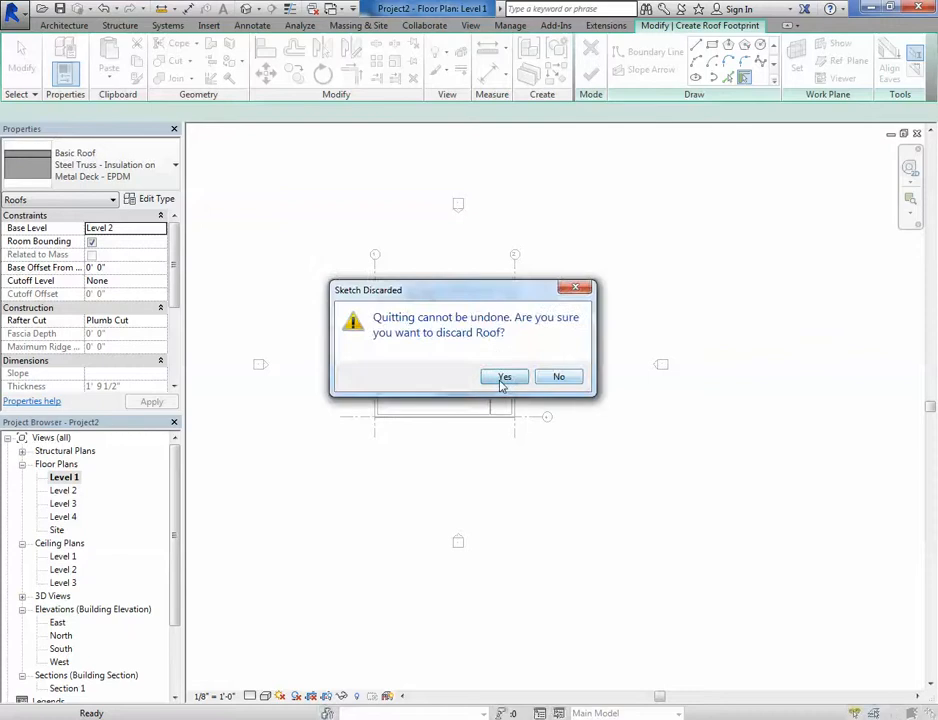
pyautogui.click(503, 379)
# Step: Create a north–south building section through the whole building between grids 1 and 2, looking east, and open its view
pyautogui.scroll(4, 325, 371)
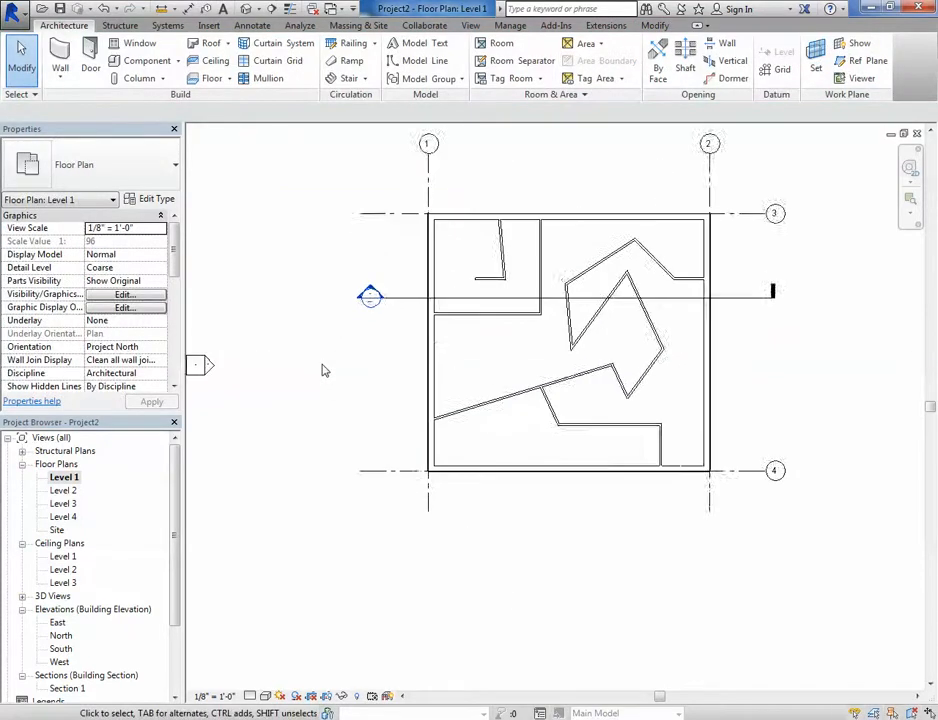
pyautogui.scroll(-2, 325, 371)
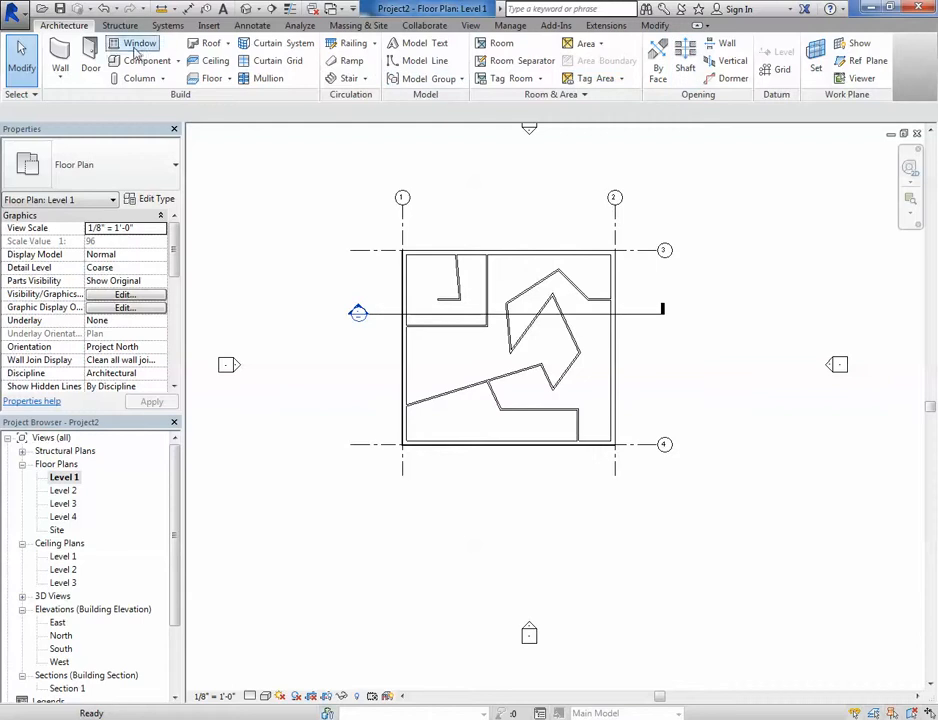
pyautogui.click(468, 25)
pyautogui.click(458, 60)
pyautogui.click(470, 190)
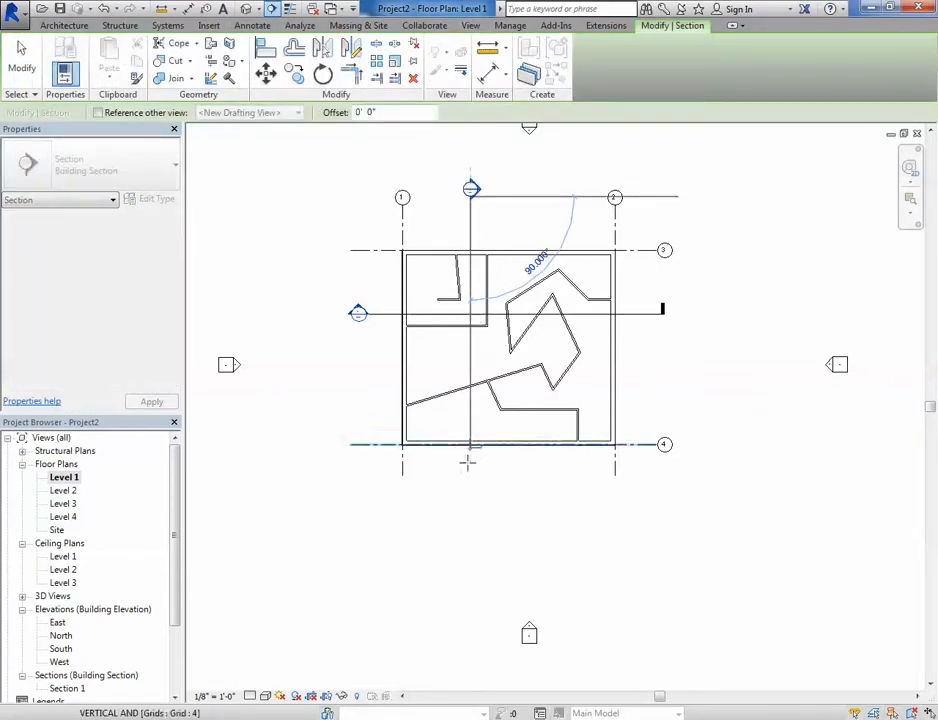
pyautogui.click(470, 511)
pyautogui.click(565, 515)
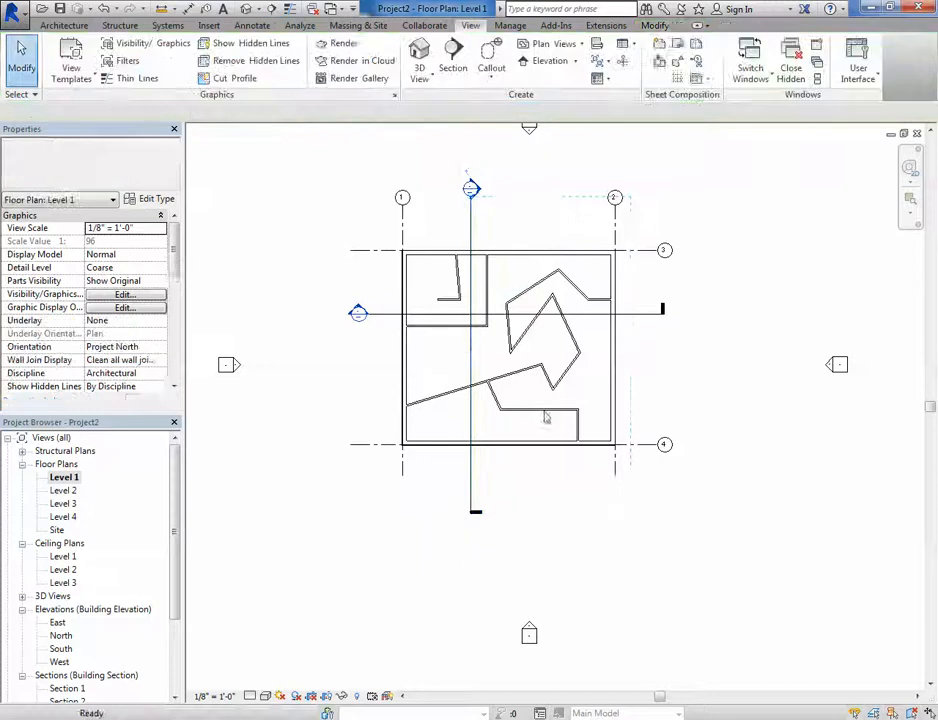
pyautogui.doubleClick(473, 188)
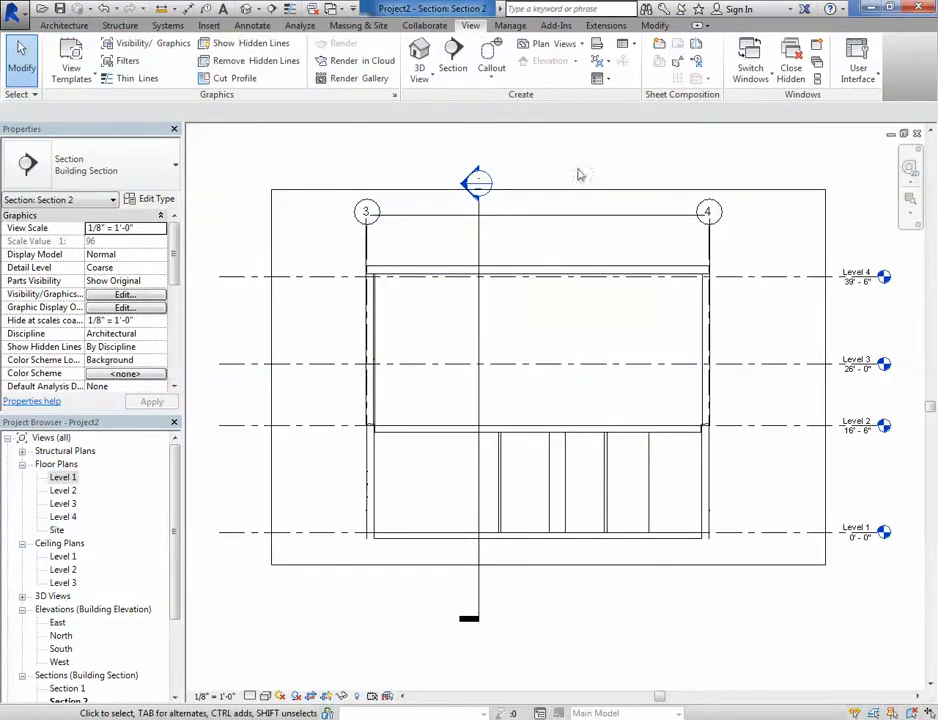
# Step: Place a Fixed 36" x 48" window in the Level 1 exterior wall along grid 4, about 11' 11" from its west end
pyautogui.doubleClick(63, 477)
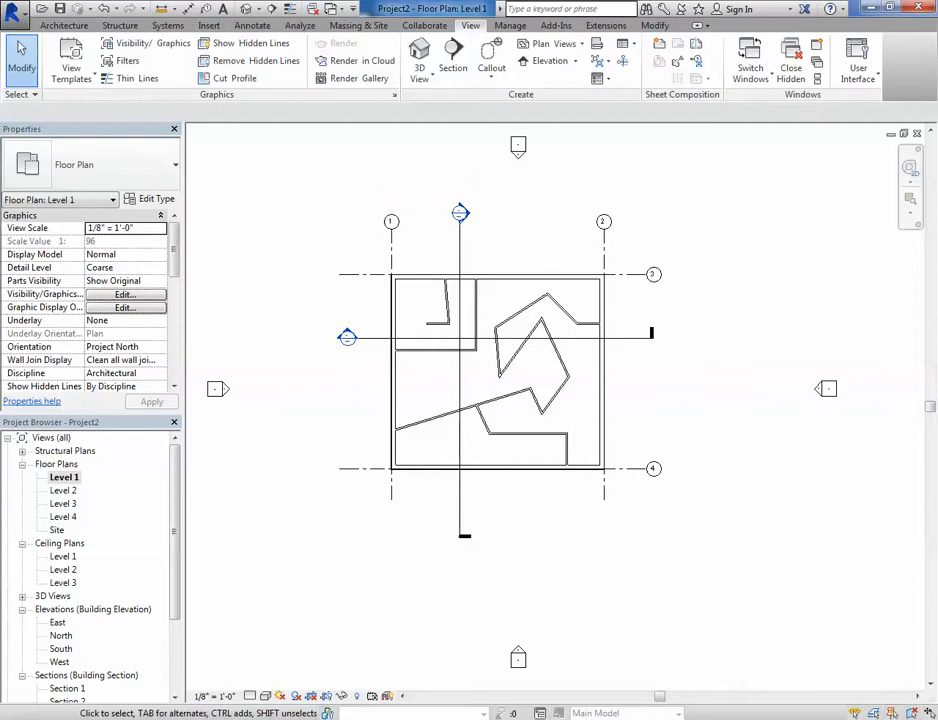
pyautogui.click(70, 26)
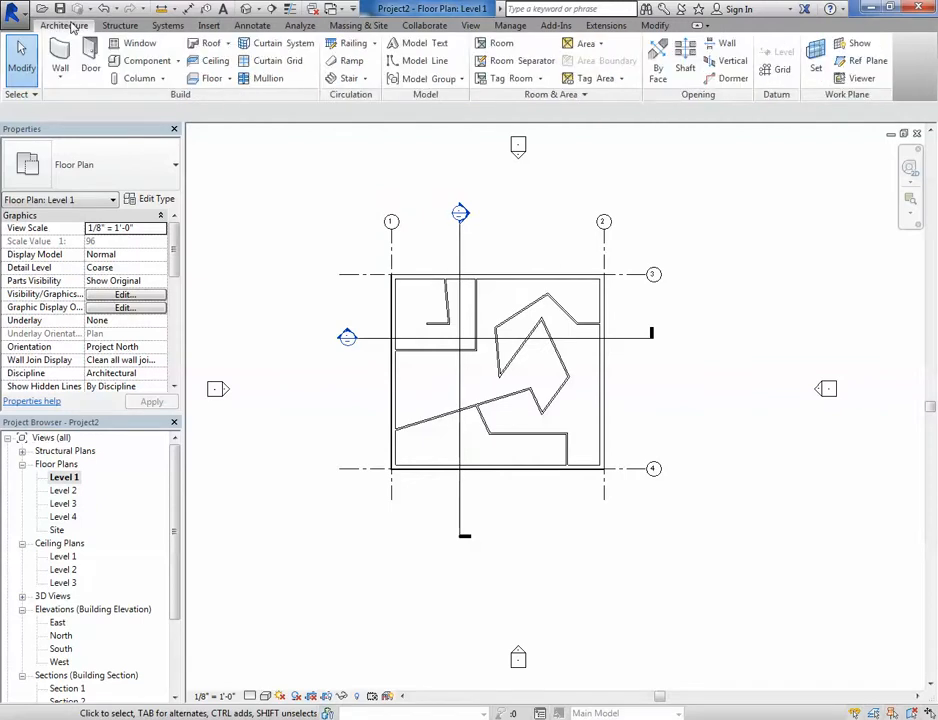
pyautogui.click(135, 43)
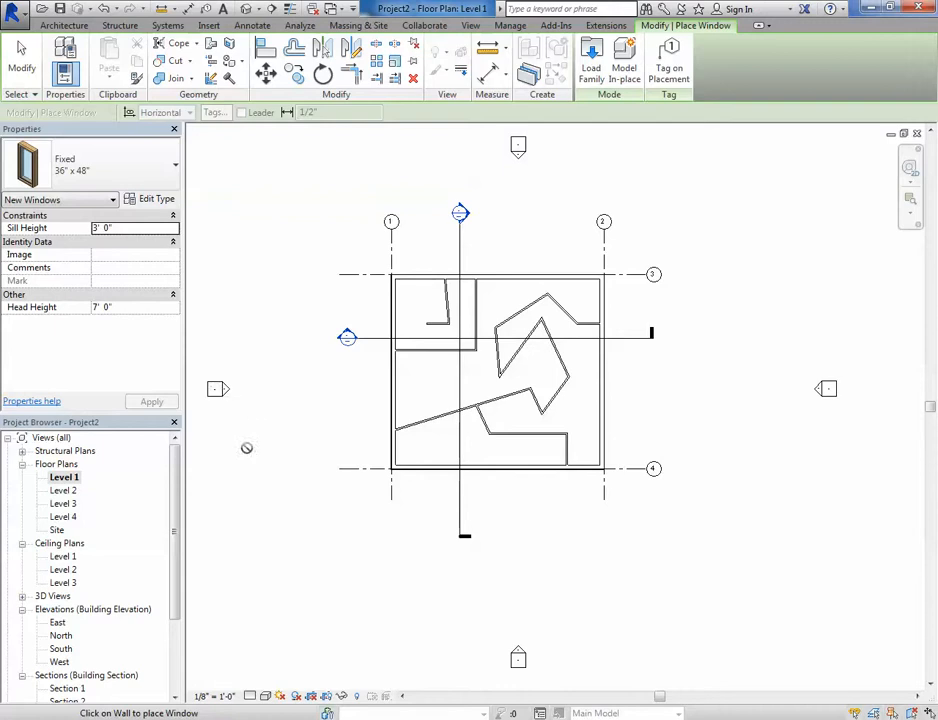
pyautogui.scroll(3, 400, 507)
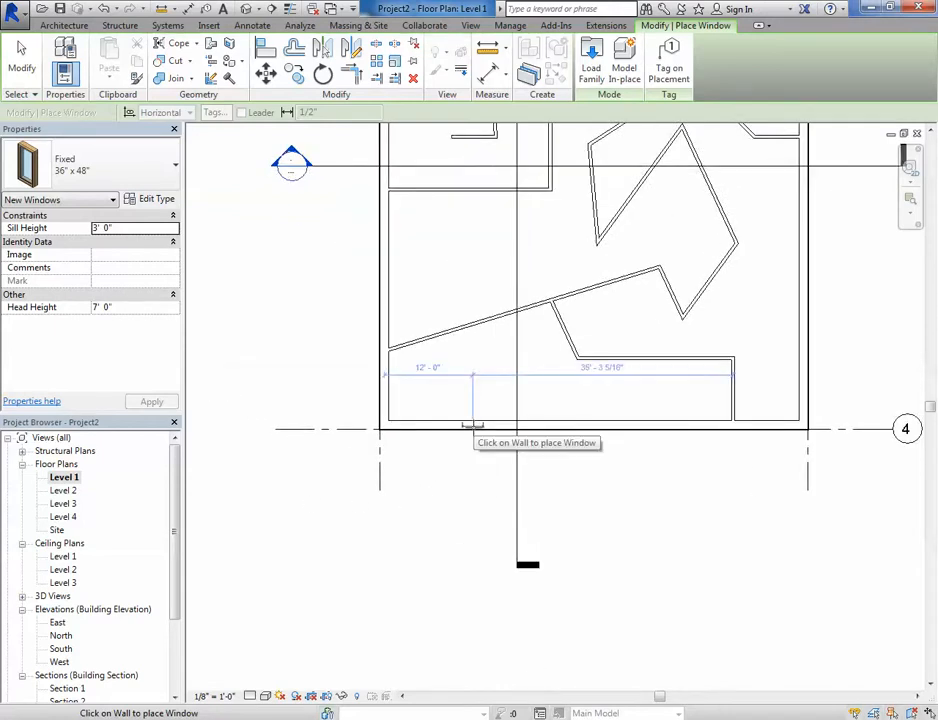
pyautogui.scroll(3, 472, 425)
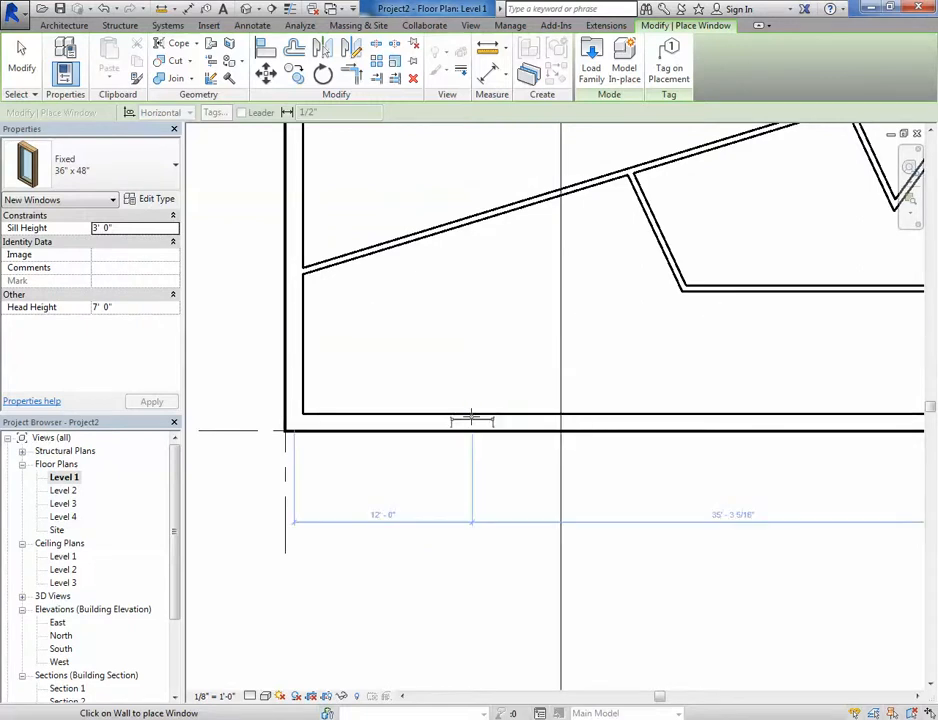
pyautogui.scroll(3, 472, 425)
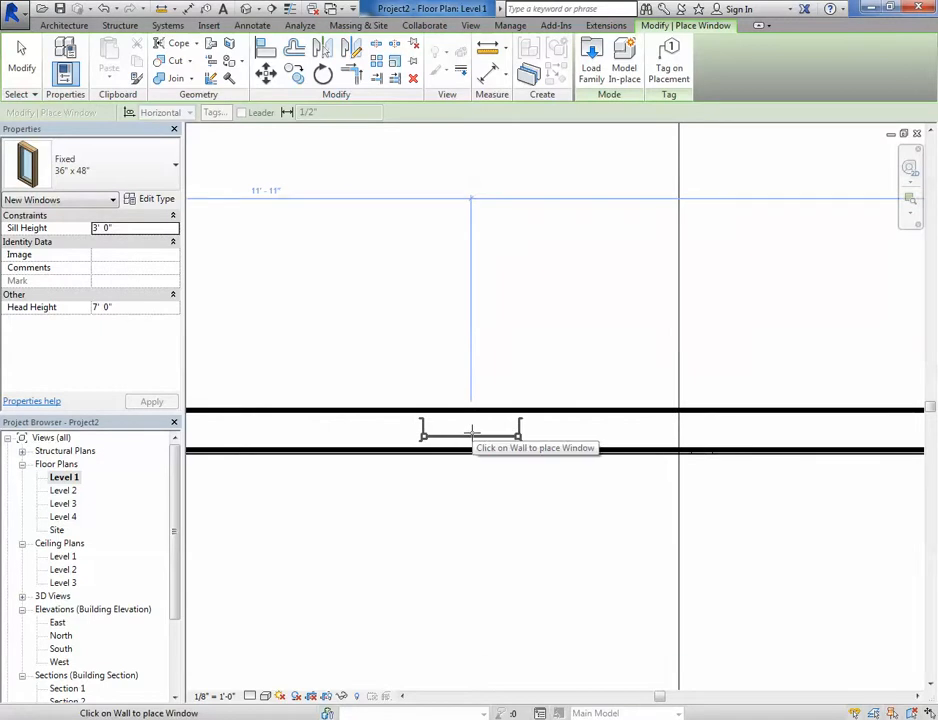
pyautogui.click(471, 432)
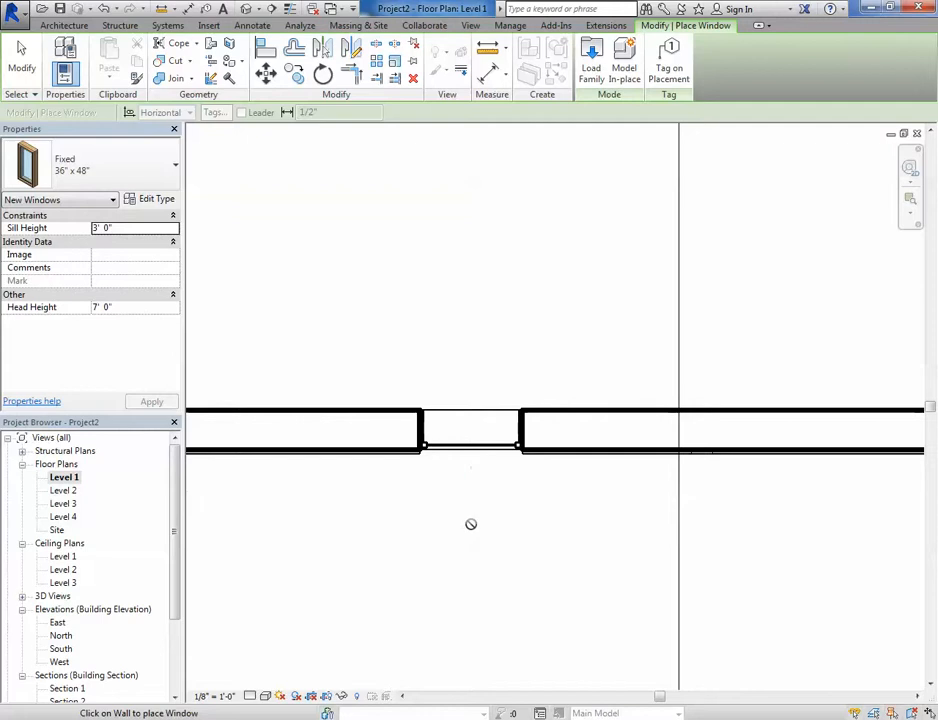
pyautogui.press('Escape')
pyautogui.press('Escape')
# Step: Show the building in the default 3D view with the Hidden Line style and view the new window from outside
pyautogui.click(245, 9)
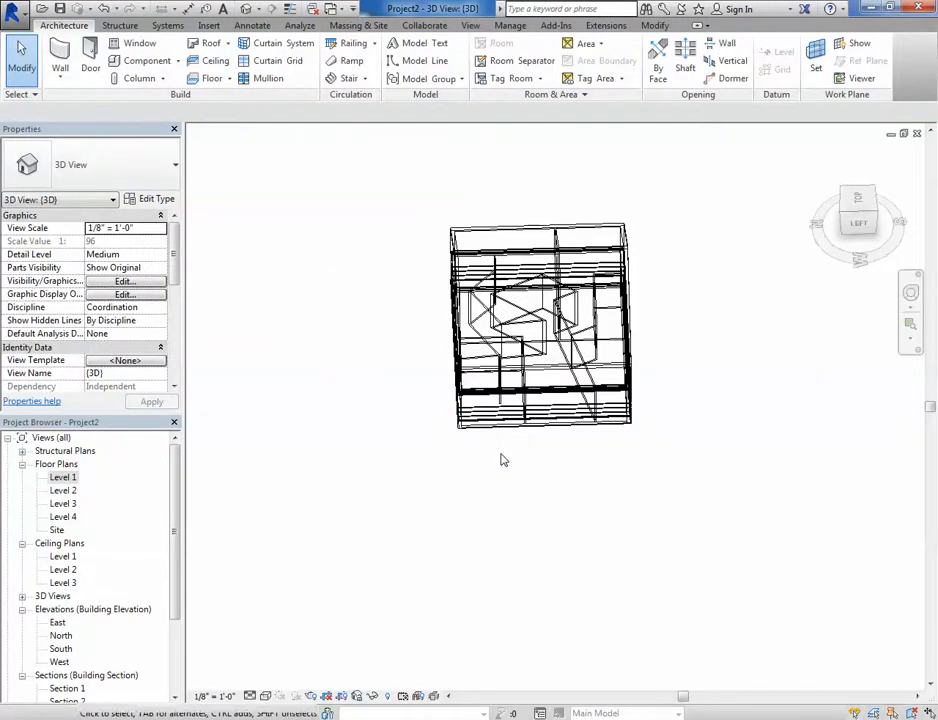
pyautogui.press('h')
pyautogui.press('l')
pyautogui.scroll(2, 542, 401)
pyautogui.keyDown('shift'); pyautogui.moveTo(388, 412); pyautogui.dragTo(442, 418, button='middle'); pyautogui.keyUp('shift')
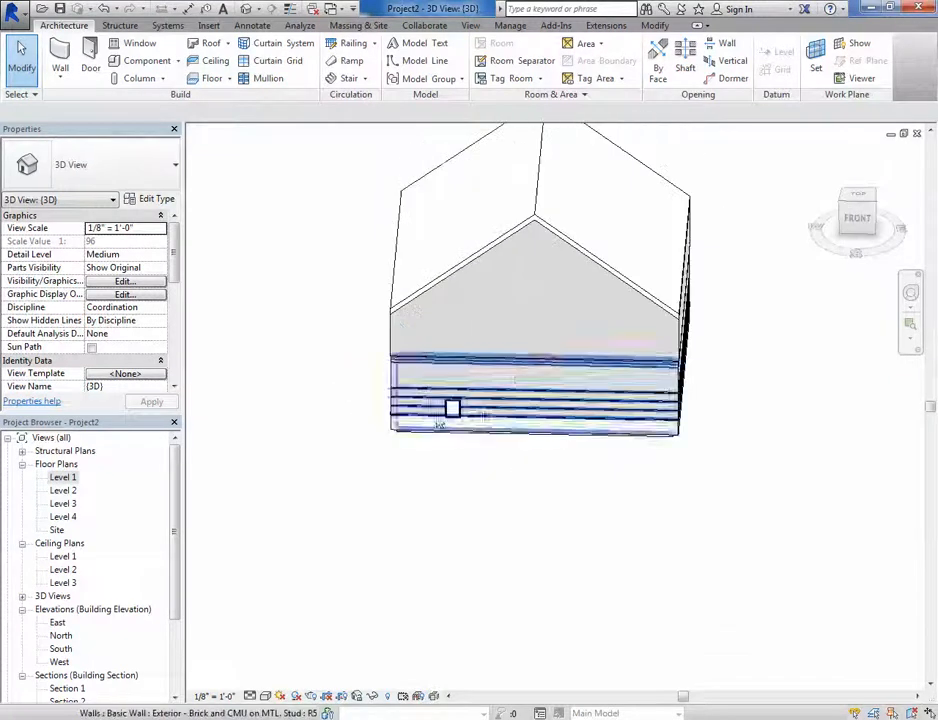
pyautogui.scroll(6, 462, 412)
pyautogui.keyDown('shift'); pyautogui.moveTo(477, 496); pyautogui.dragTo(424, 595, button='middle'); pyautogui.keyUp('shift')
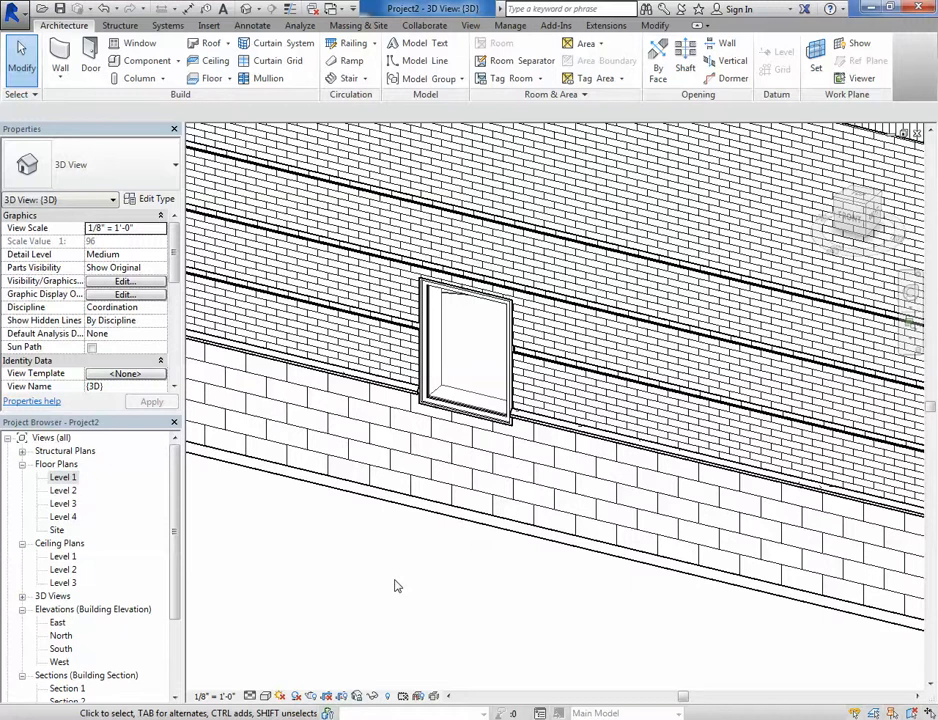
pyautogui.scroll(-2, 395, 586)
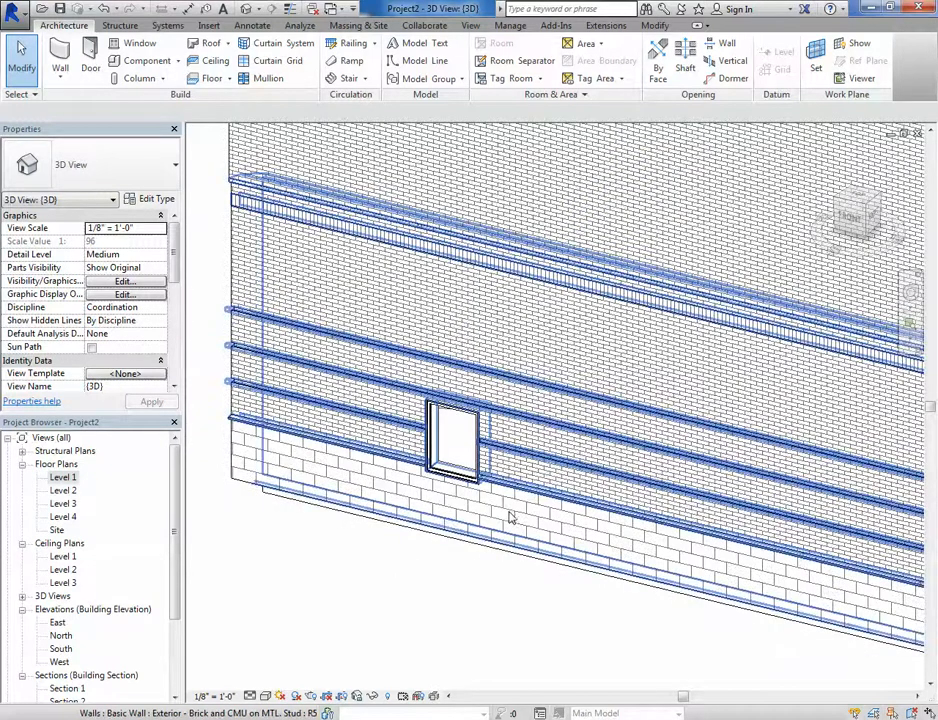
# Step: Shift the window east along its wall and set its distance from the wall's west end to 20'
pyautogui.click(475, 420)
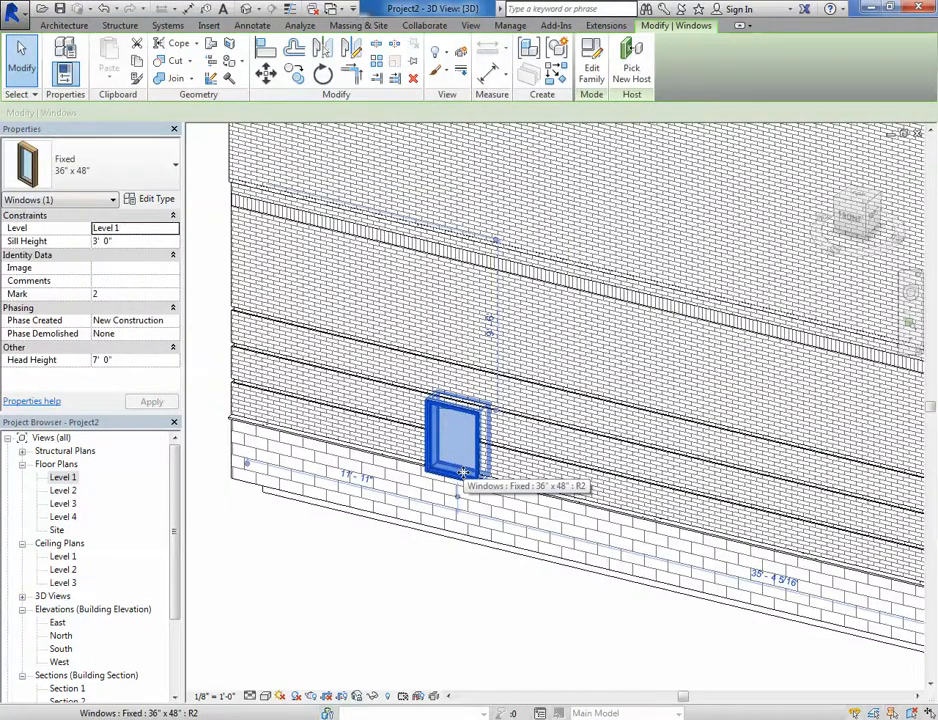
pyautogui.moveTo(545, 500); pyautogui.dragTo(505, 590)
pyautogui.moveTo(448, 553)
pyautogui.mouseDown(button='middle')
pyautogui.moveTo(471, 625)
pyautogui.moveTo(433, 621)
pyautogui.mouseUp(button='middle')
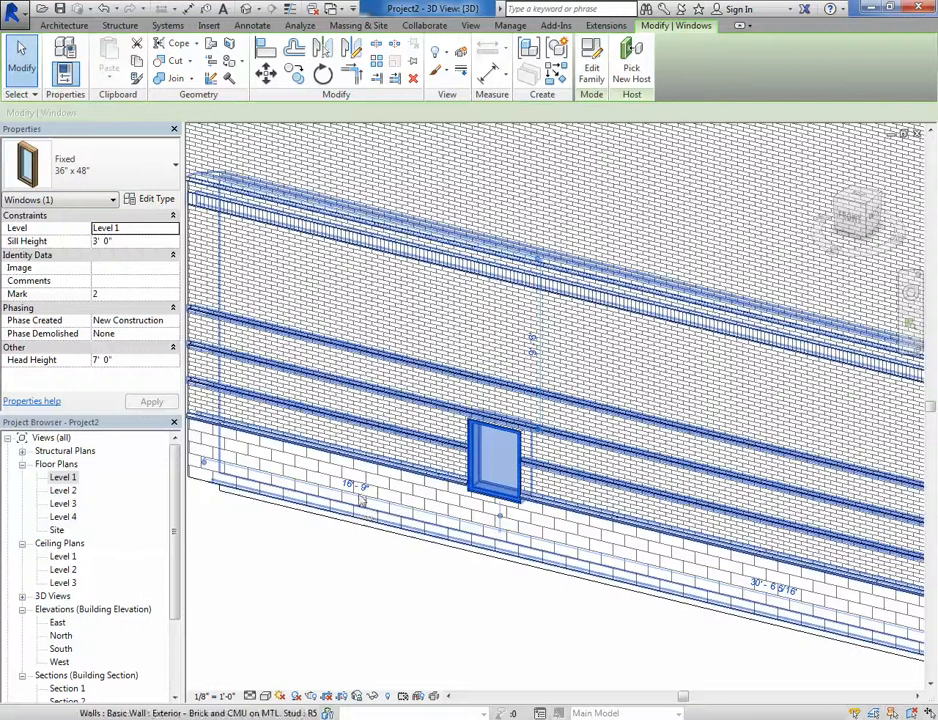
pyautogui.click(350, 484)
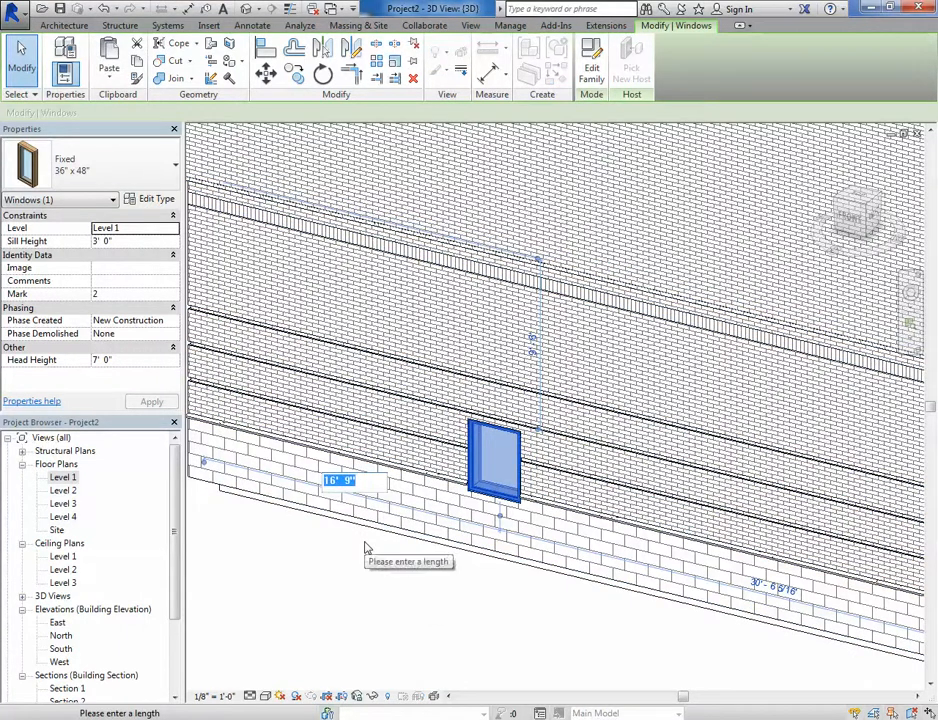
pyautogui.write('20')
pyautogui.press('Return')
pyautogui.click(385, 566)
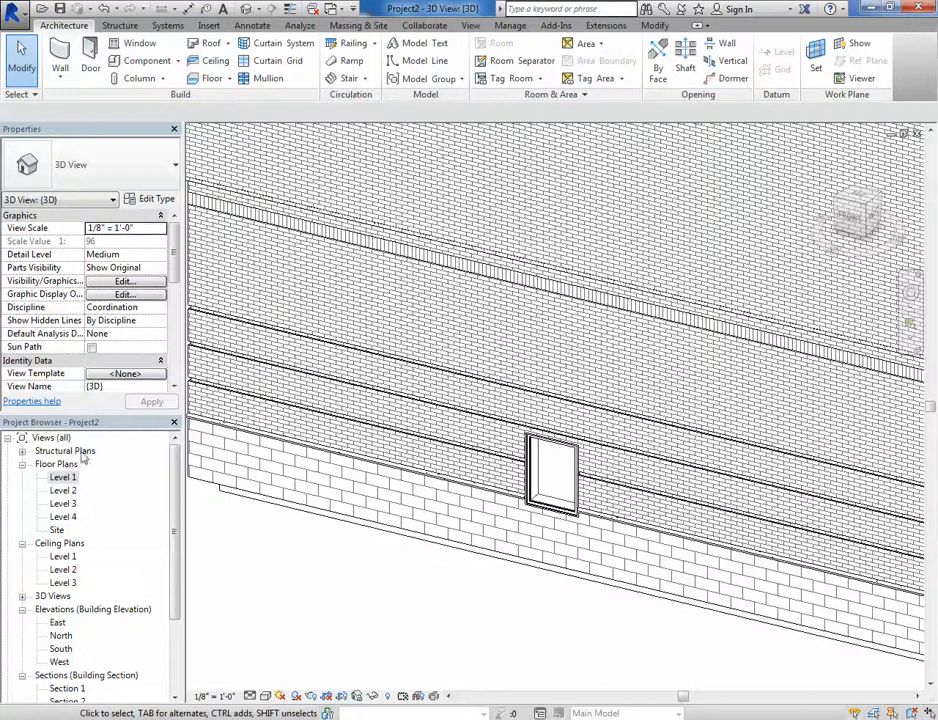
# Step: Open the Level 1 floor plan and check the temporary dimension of the long slanted partition
pyautogui.doubleClick(63, 478)
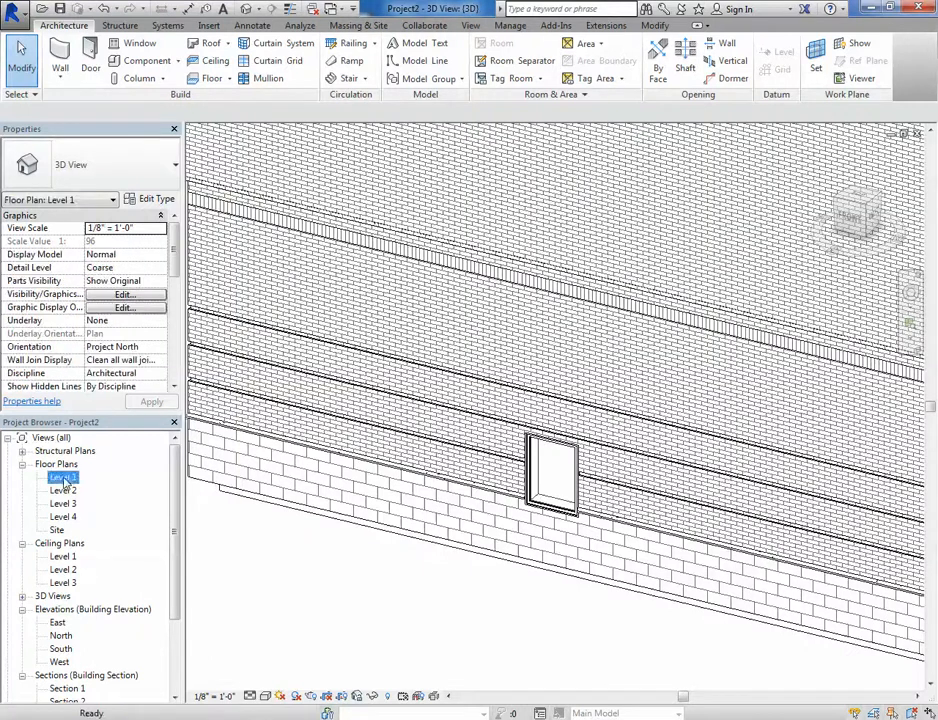
pyautogui.scroll(-2, 610, 430)
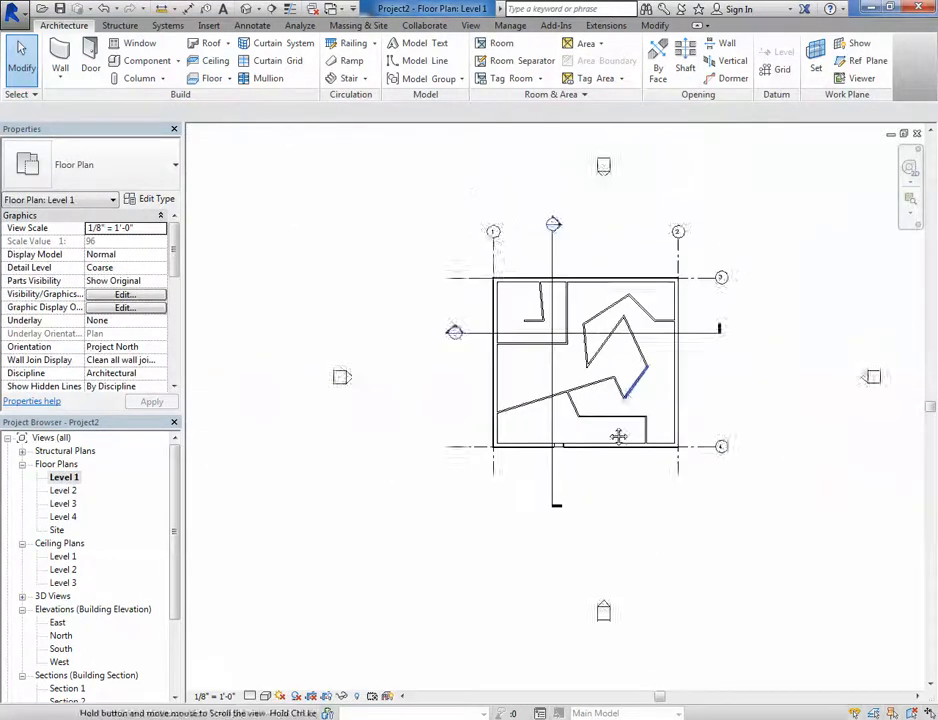
pyautogui.scroll(6, 584, 440)
pyautogui.scroll(-2, 507, 428)
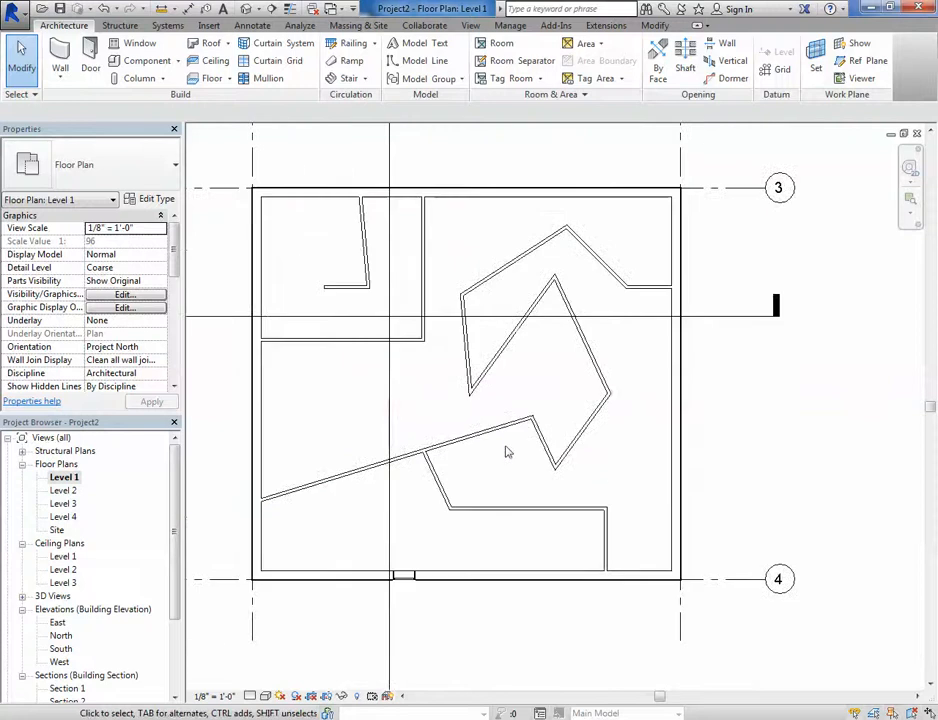
pyautogui.click(518, 423)
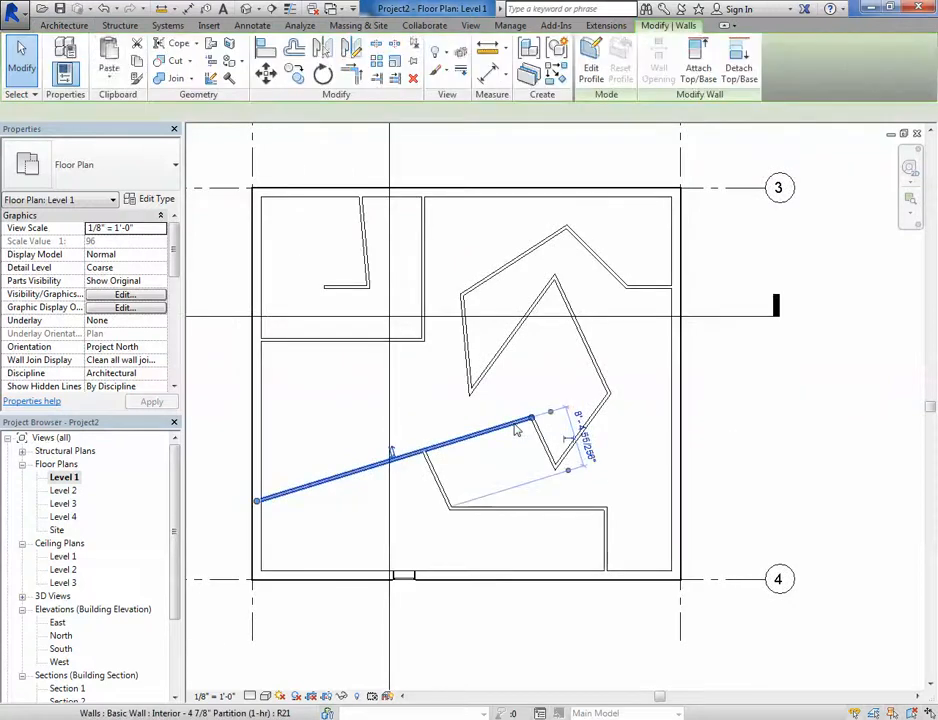
pyautogui.press('Escape')
# Step: Select the horizontal partition south of the northwest room and examine its temporary dimensions to the neighboring parallel walls
pyautogui.click(339, 341)
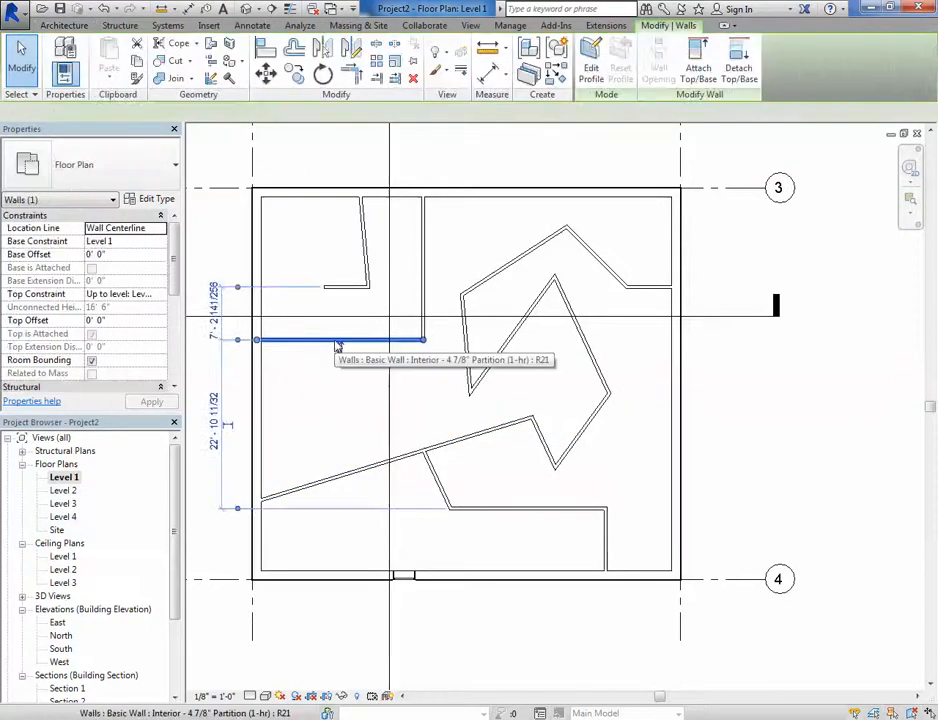
pyautogui.moveTo(402, 440); pyautogui.dragTo(463, 446, button='middle')
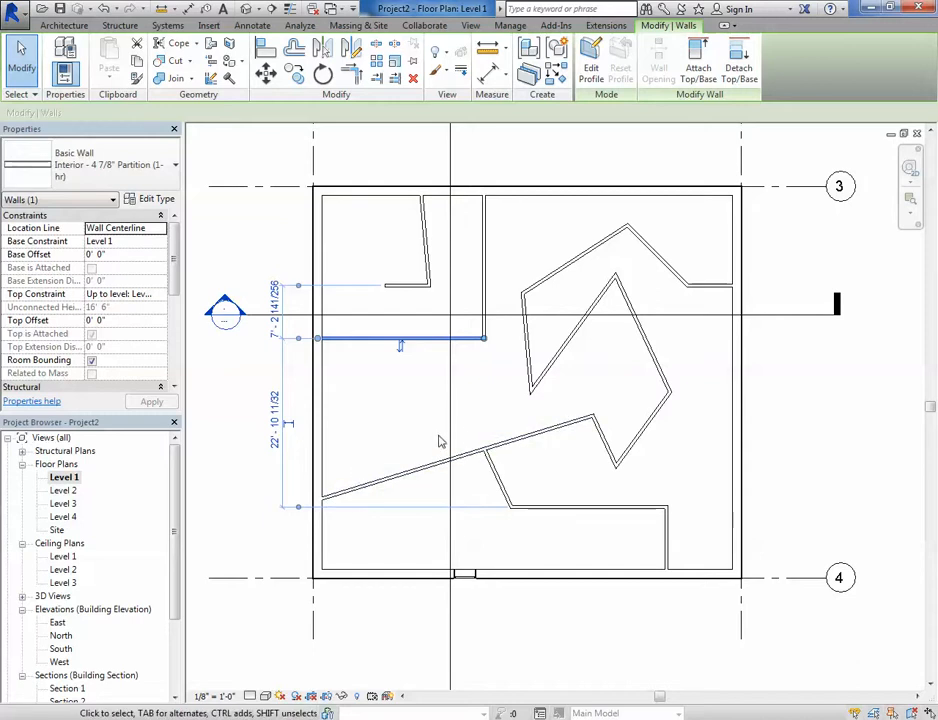
pyautogui.scroll(5, 295, 363)
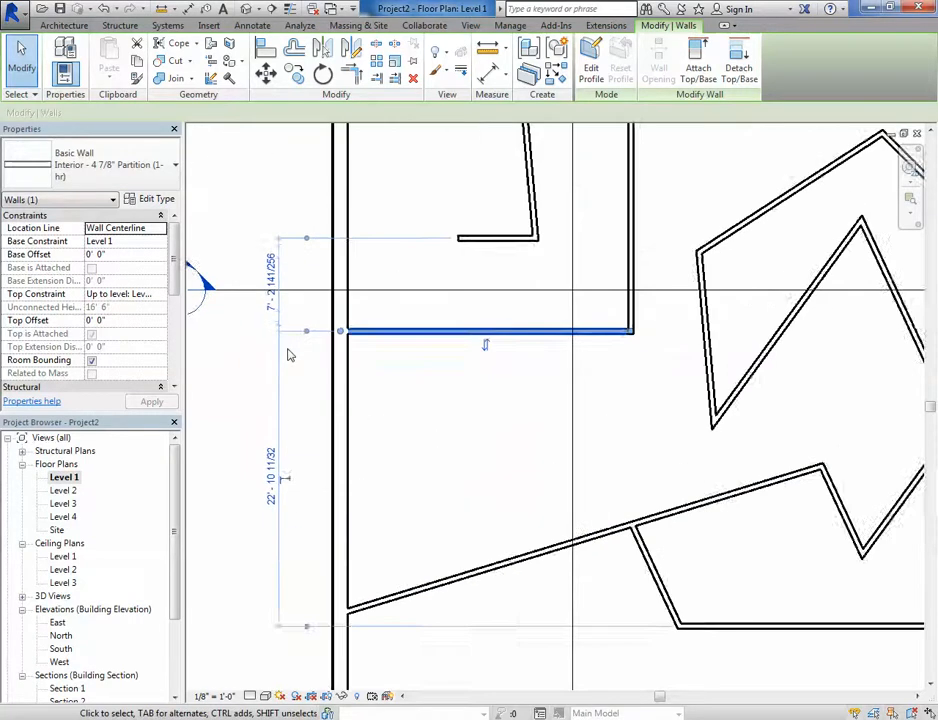
pyautogui.scroll(-1, 289, 352)
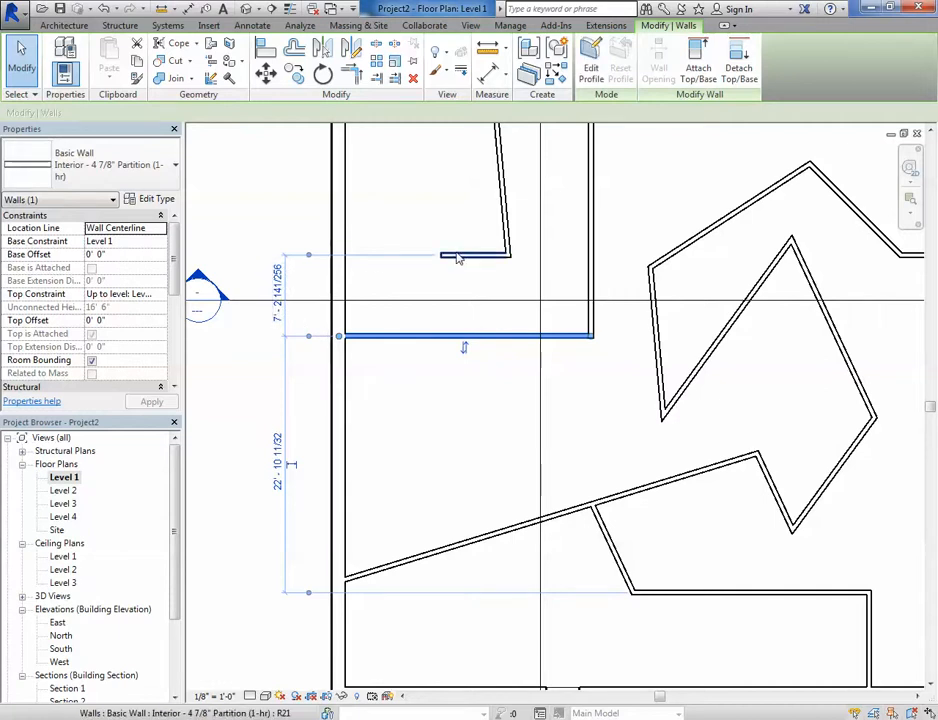
pyautogui.scroll(4, 452, 262)
pyautogui.scroll(-3, 430, 288)
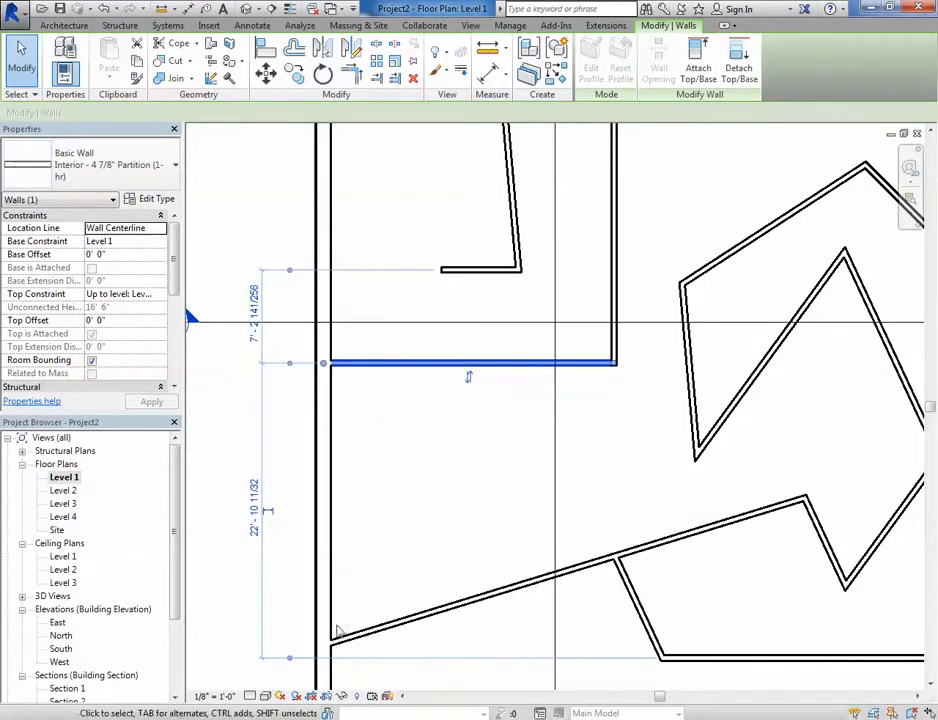
pyautogui.scroll(-1, 316, 270)
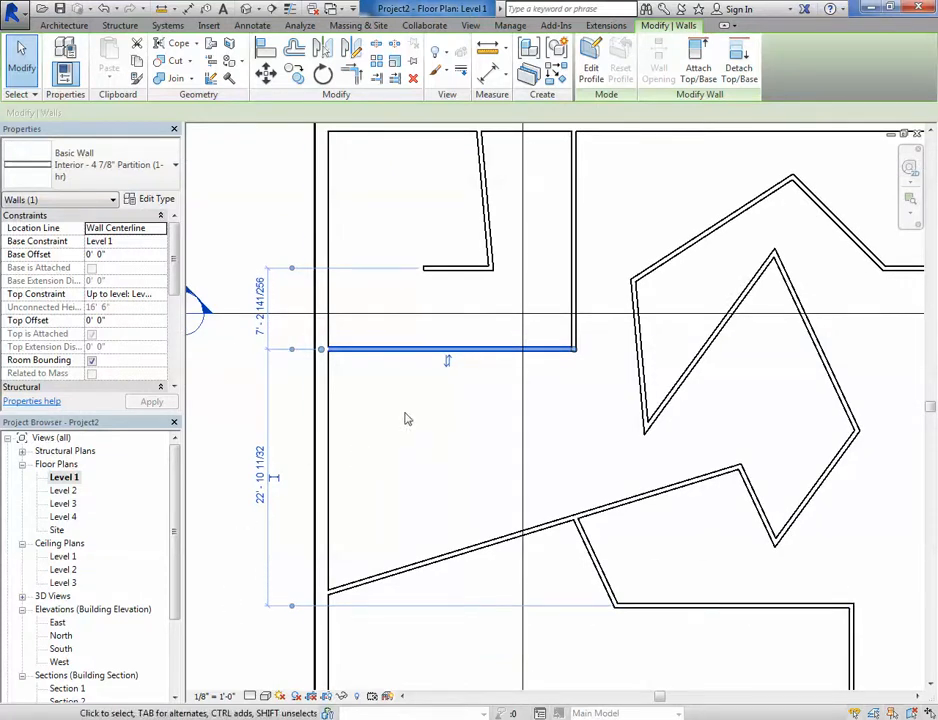
pyautogui.press('Escape')
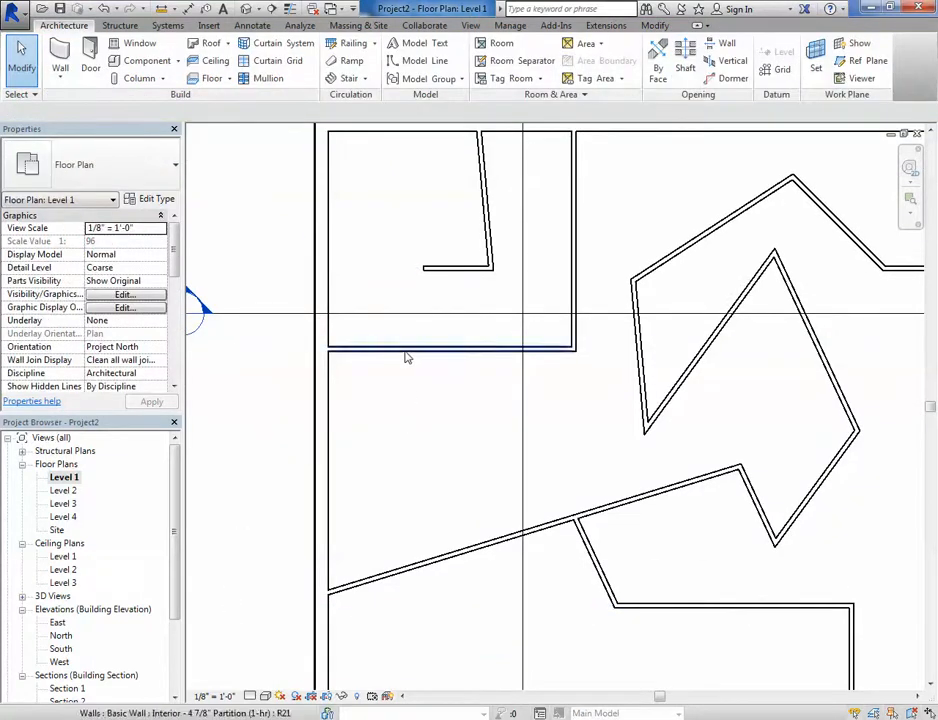
# Step: Set the distance from the west exterior wall to the northwest room's east partition to 25'
pyautogui.scroll(-1, 450, 409)
pyautogui.moveTo(561, 320); pyautogui.dragTo(477, 314, button='middle')
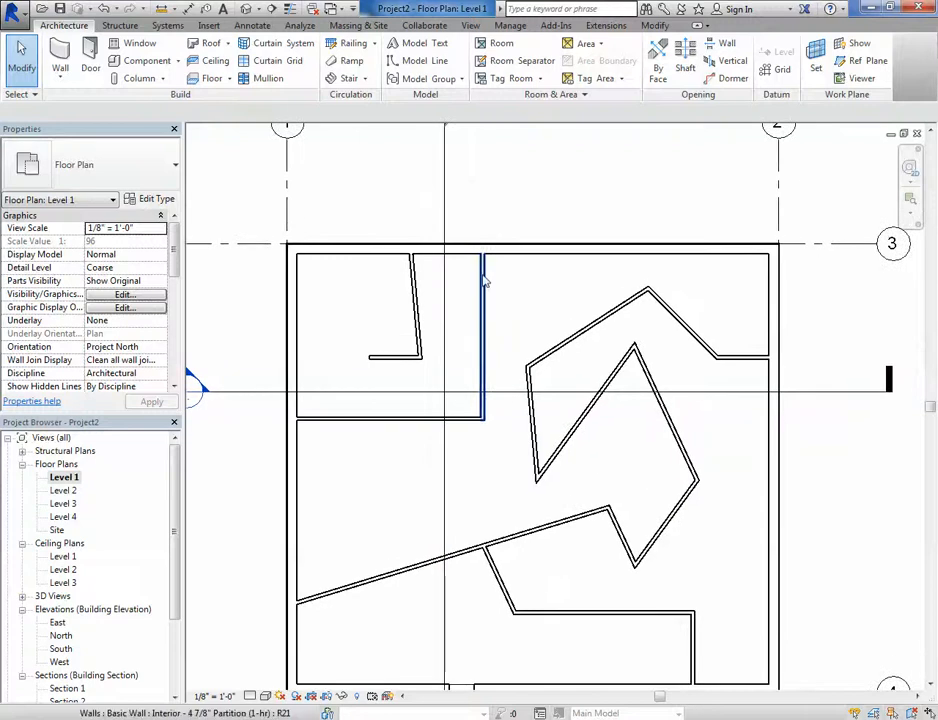
pyautogui.click(483, 278)
pyautogui.scroll(2, 370, 479)
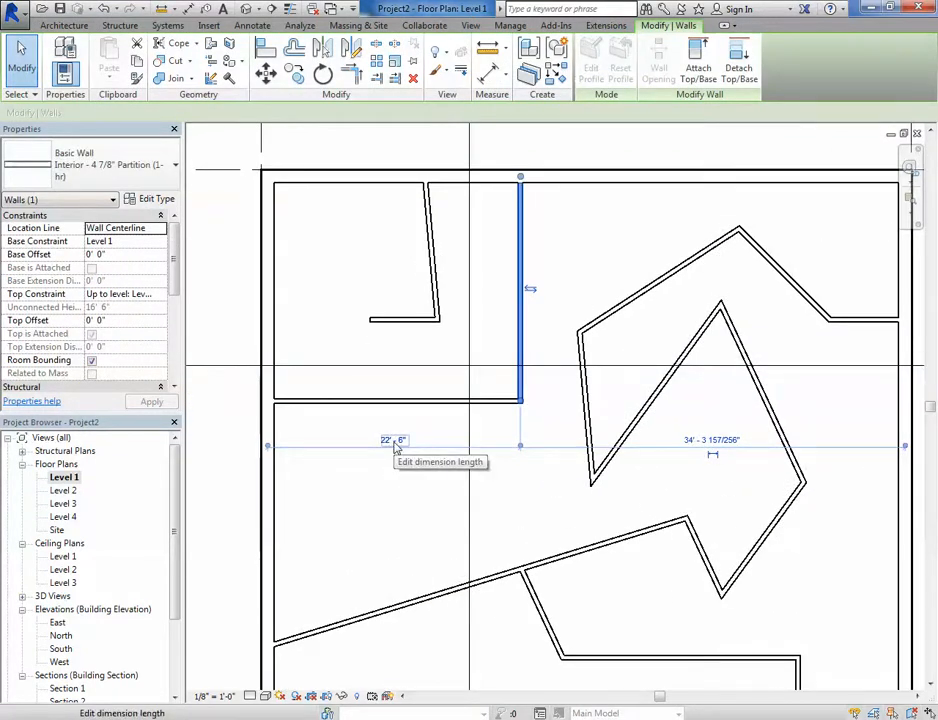
pyautogui.click(393, 442)
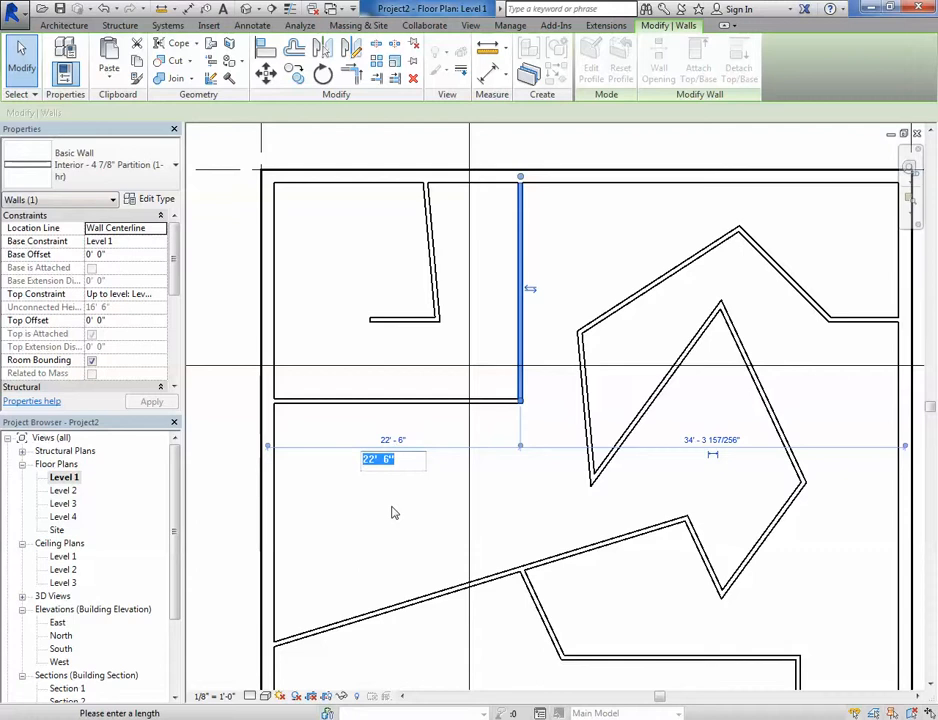
pyautogui.write('25')
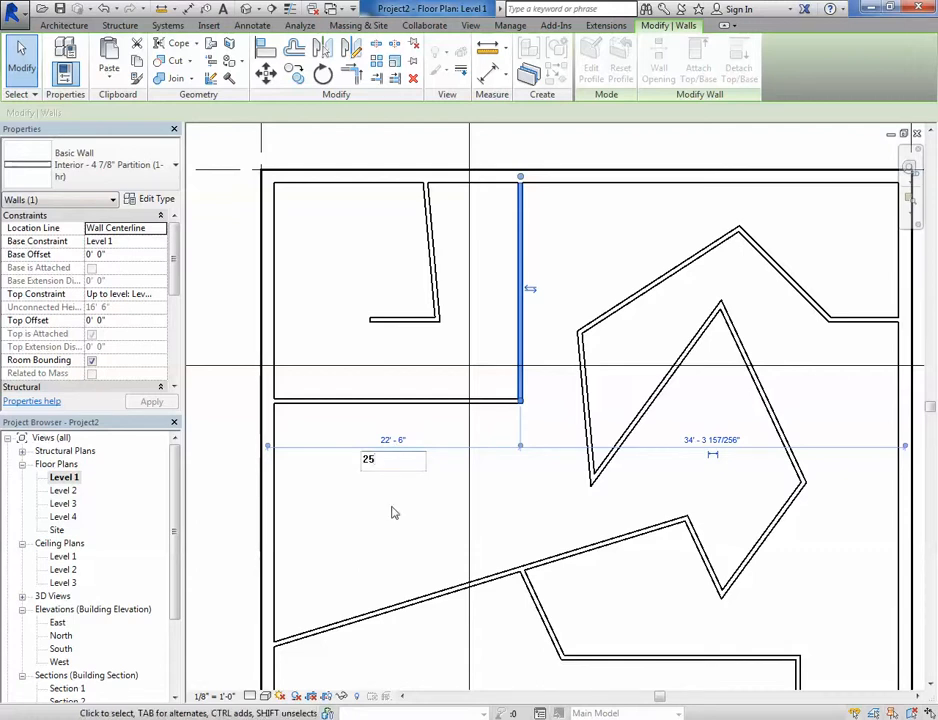
pyautogui.press('Return')
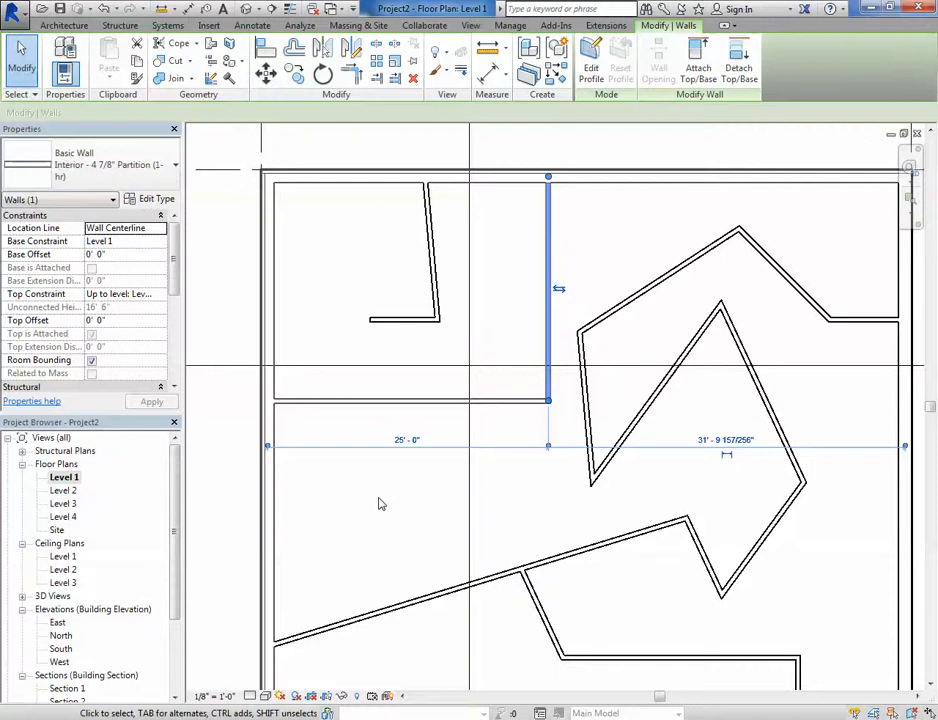
pyautogui.click(421, 516)
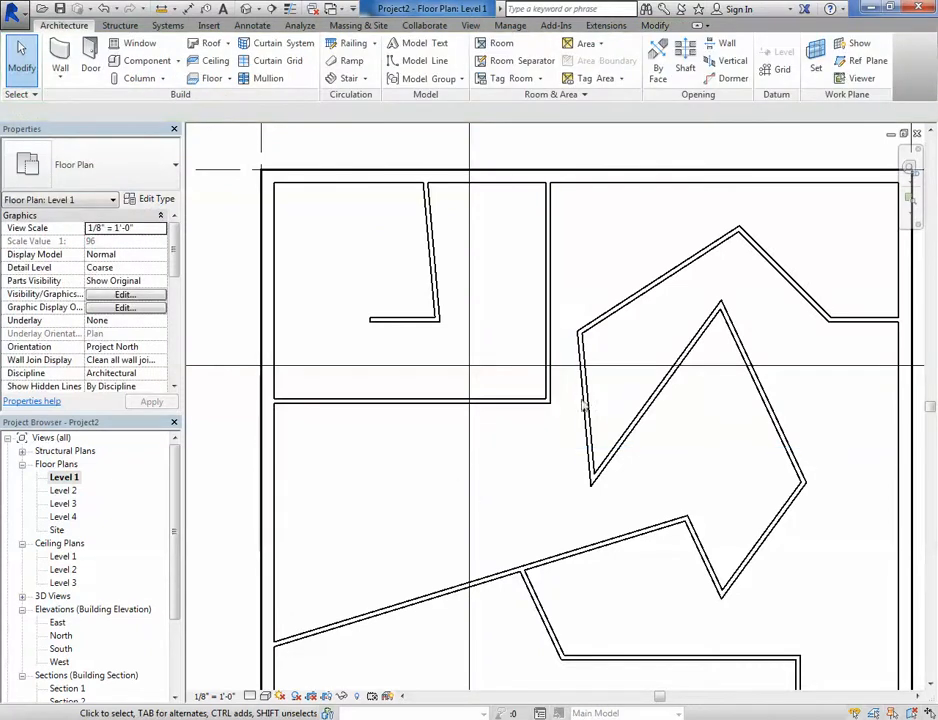
pyautogui.scroll(-5, 584, 404)
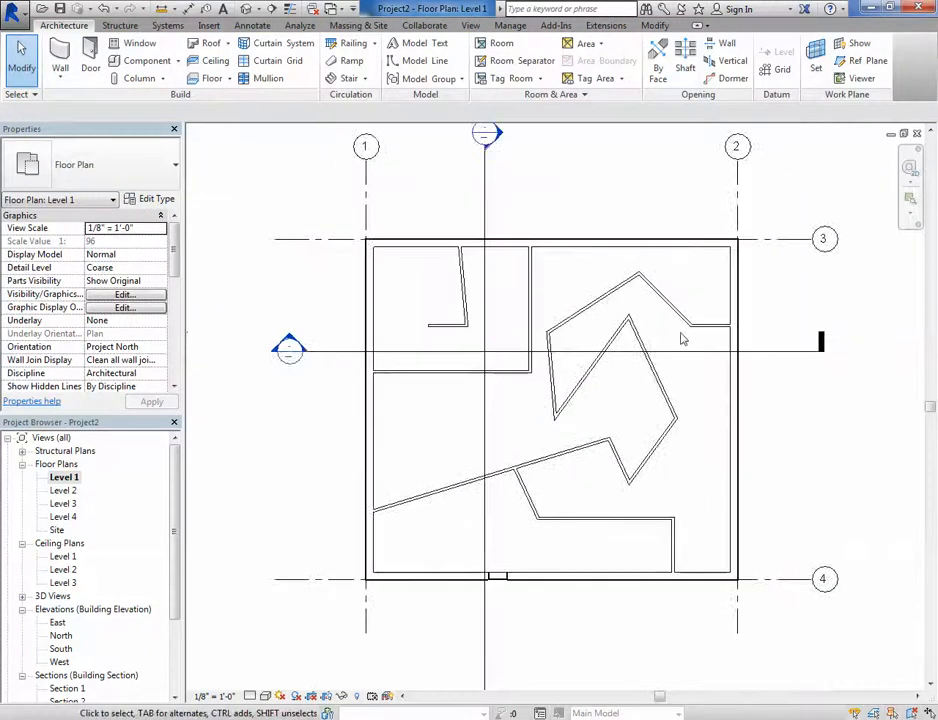
pyautogui.moveTo(681, 340); pyautogui.dragTo(642, 351, button='middle')
pyautogui.click(742, 254)
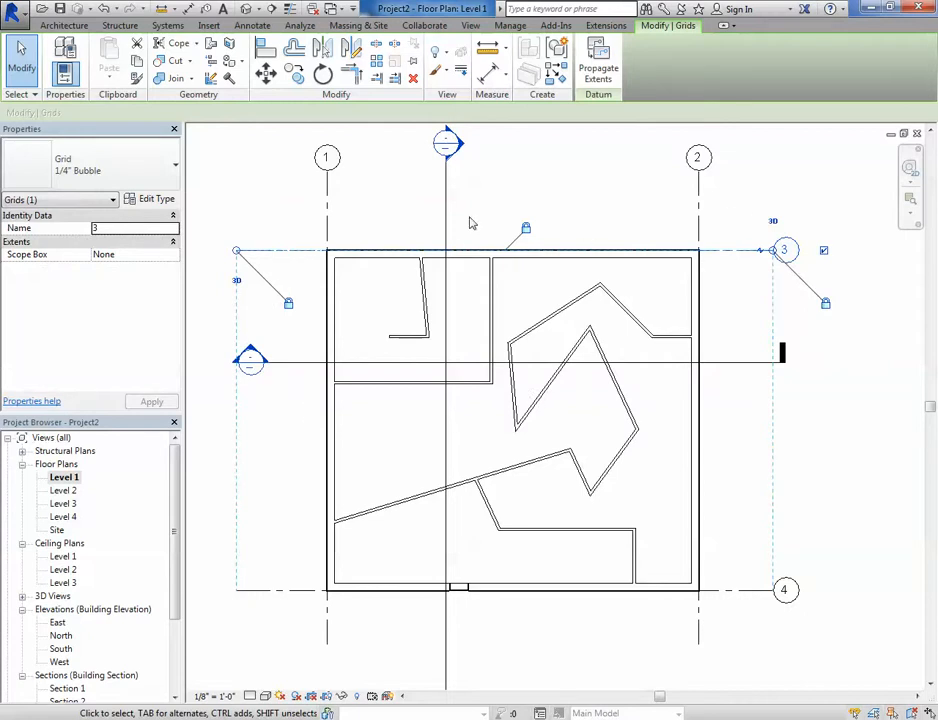
pyautogui.press('Escape')
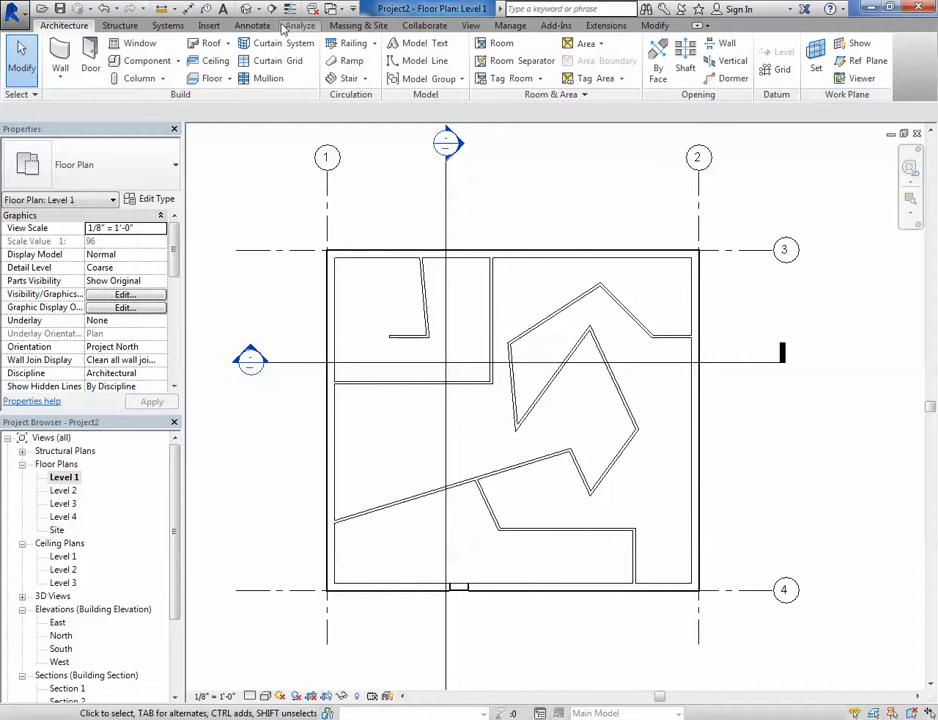
# Step: Place an aligned dimension between grids 3 and 4, just east of the building
pyautogui.click(293, 25)
pyautogui.click(252, 25)
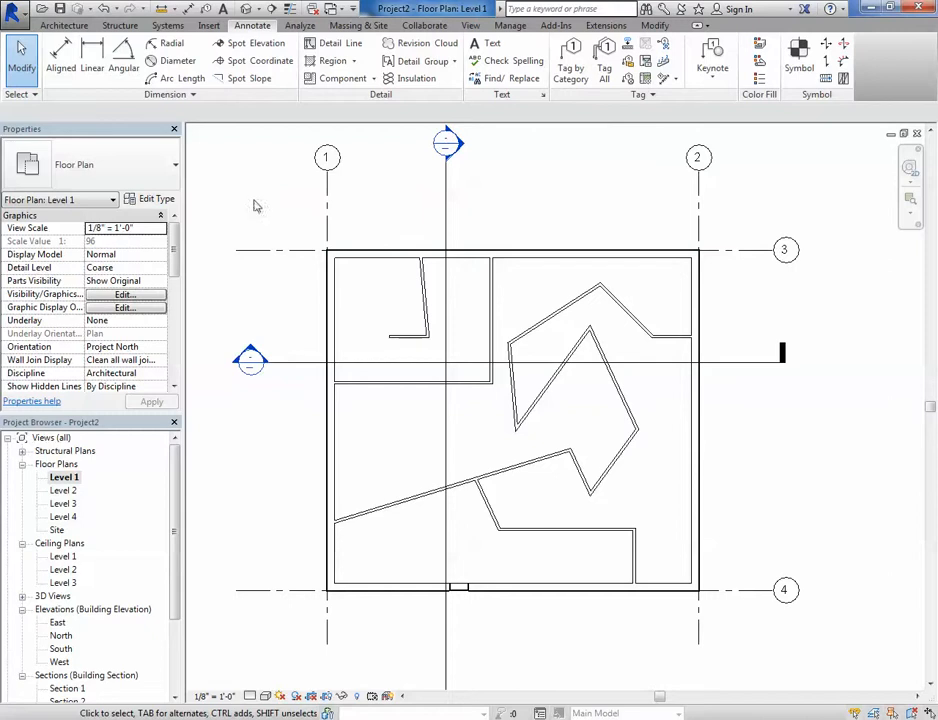
pyautogui.click(61, 55)
pyautogui.click(730, 252)
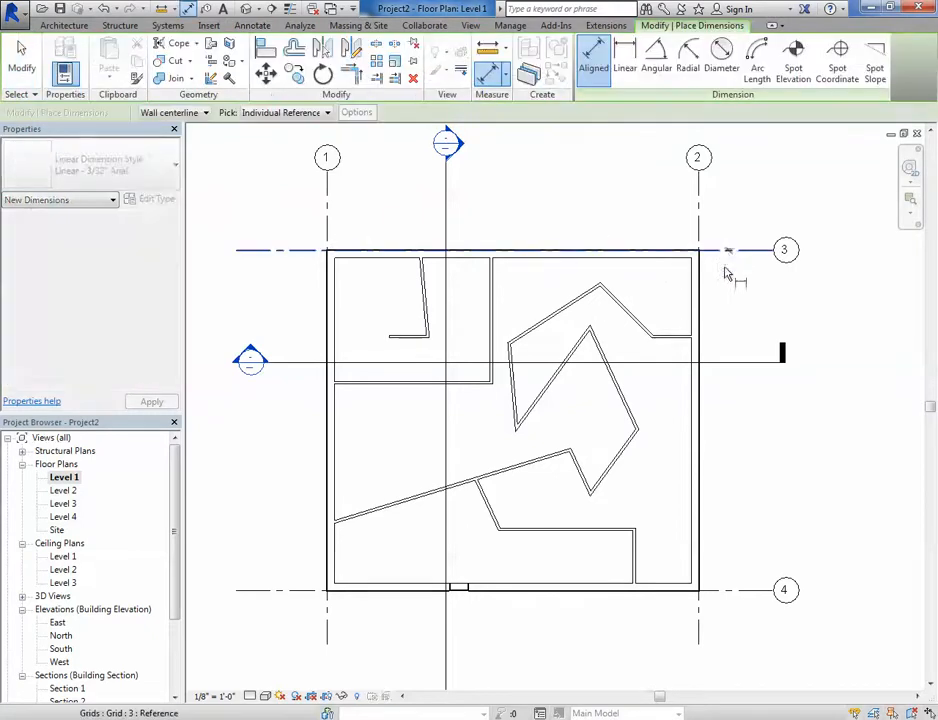
pyautogui.click(735, 595)
pyautogui.click(749, 545)
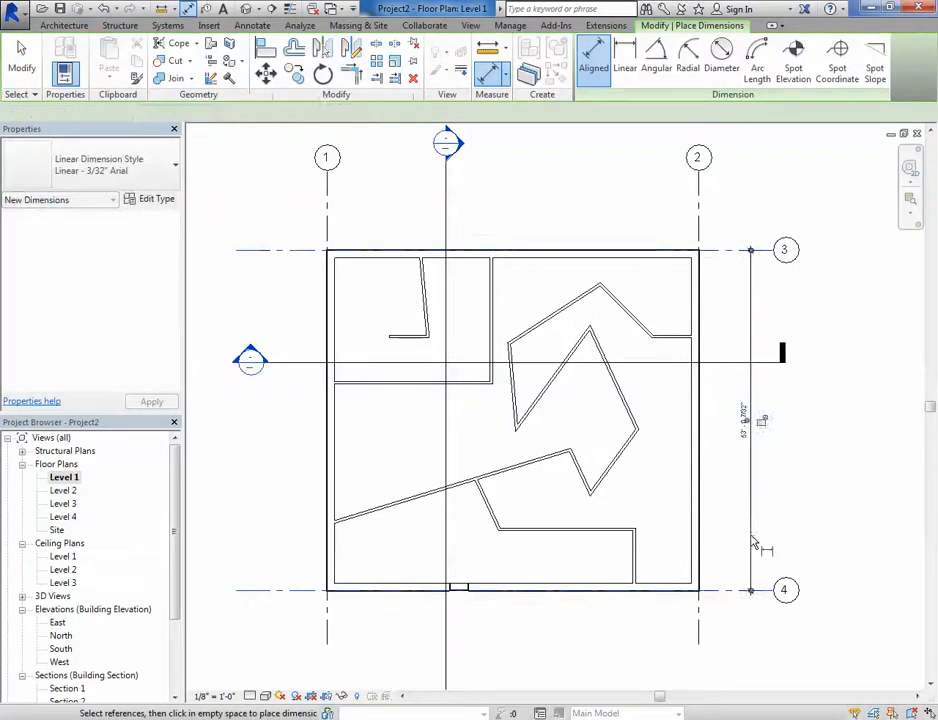
pyautogui.scroll(5, 765, 388)
pyautogui.scroll(-2, 770, 415)
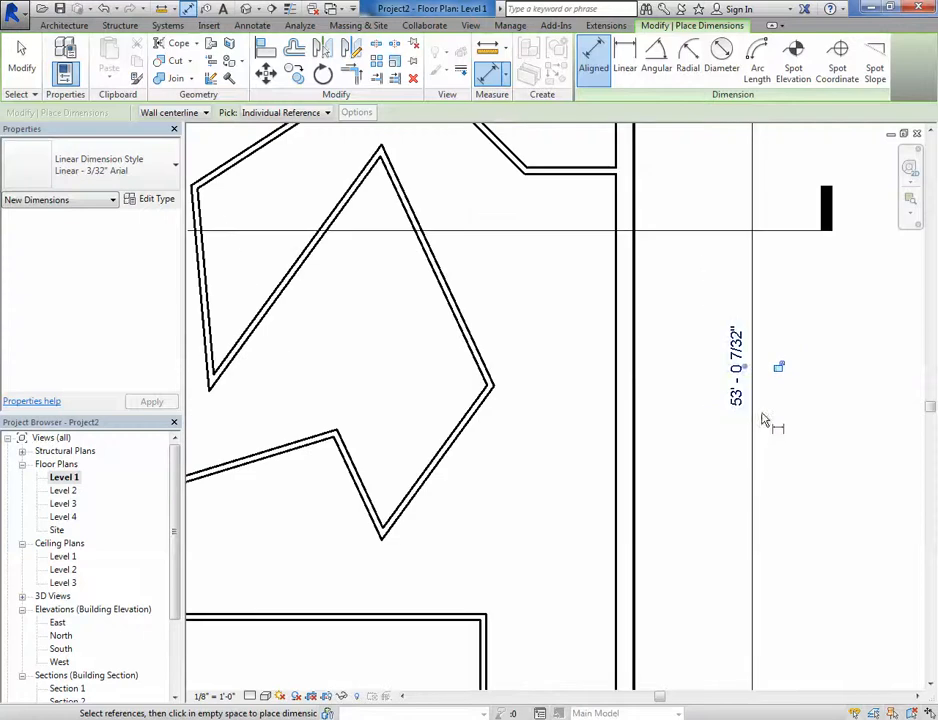
pyautogui.press('Escape')
pyautogui.press('Escape')
# Step: Move grid 3 by setting its dimension to grid 4 to 50'
pyautogui.scroll(-4, 769, 425)
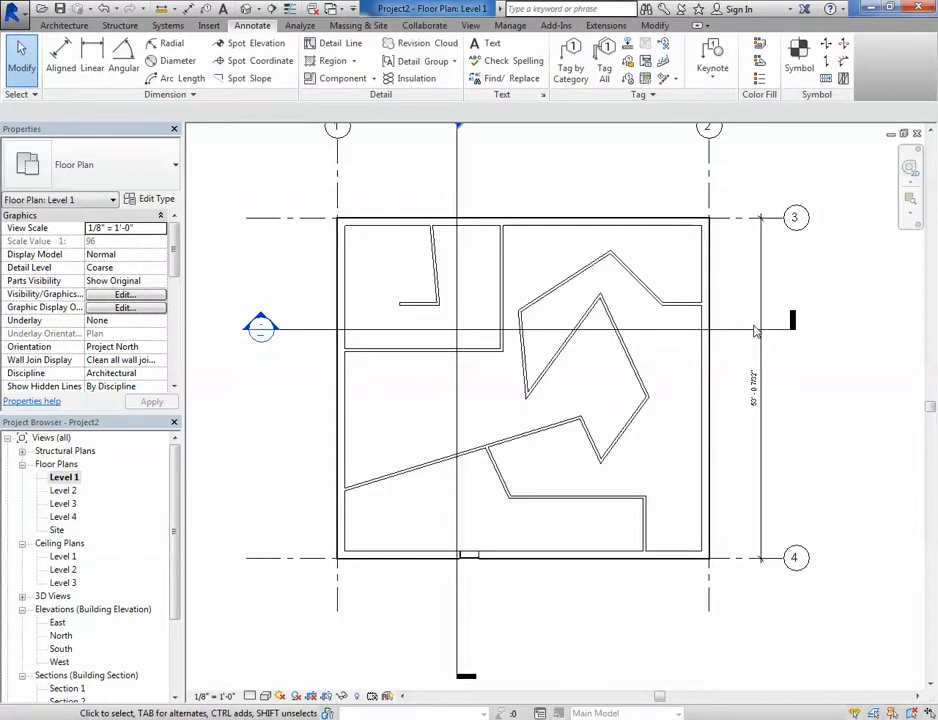
pyautogui.scroll(1, 743, 270)
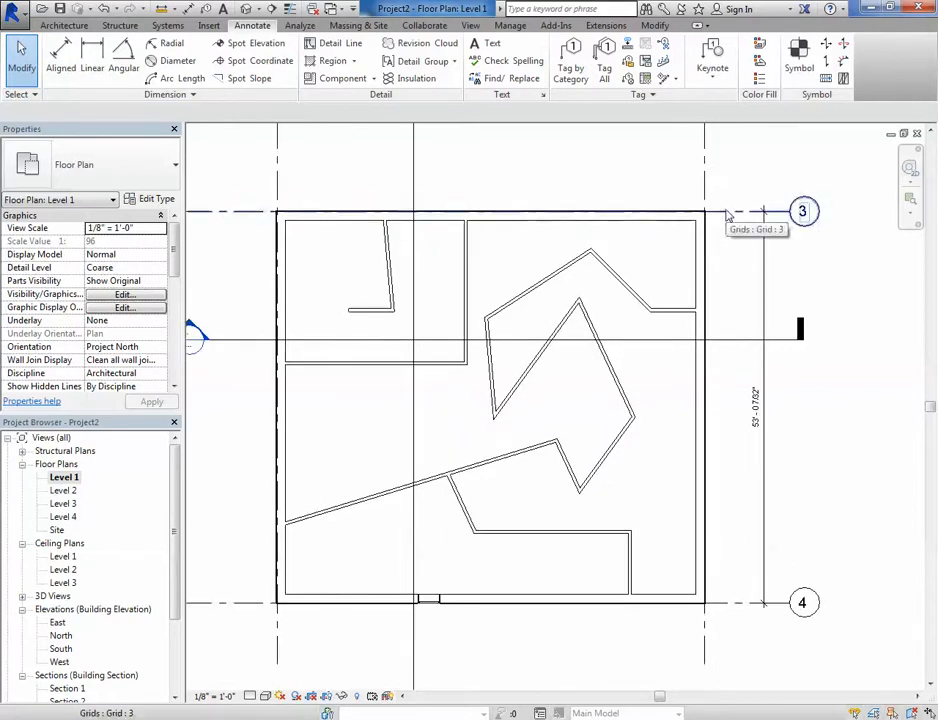
pyautogui.click(727, 212)
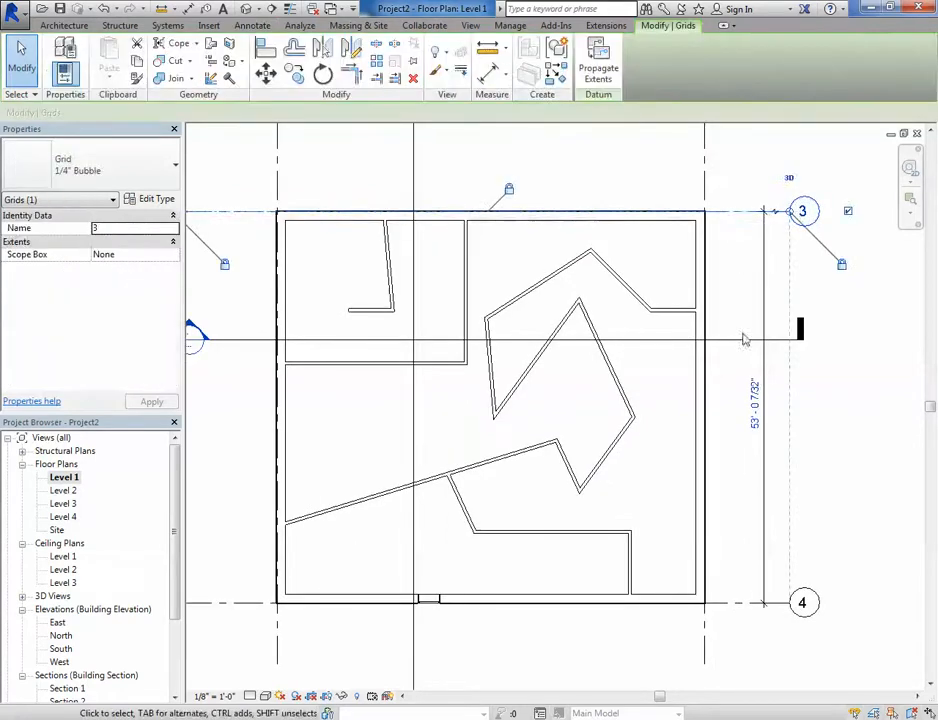
pyautogui.click(756, 405)
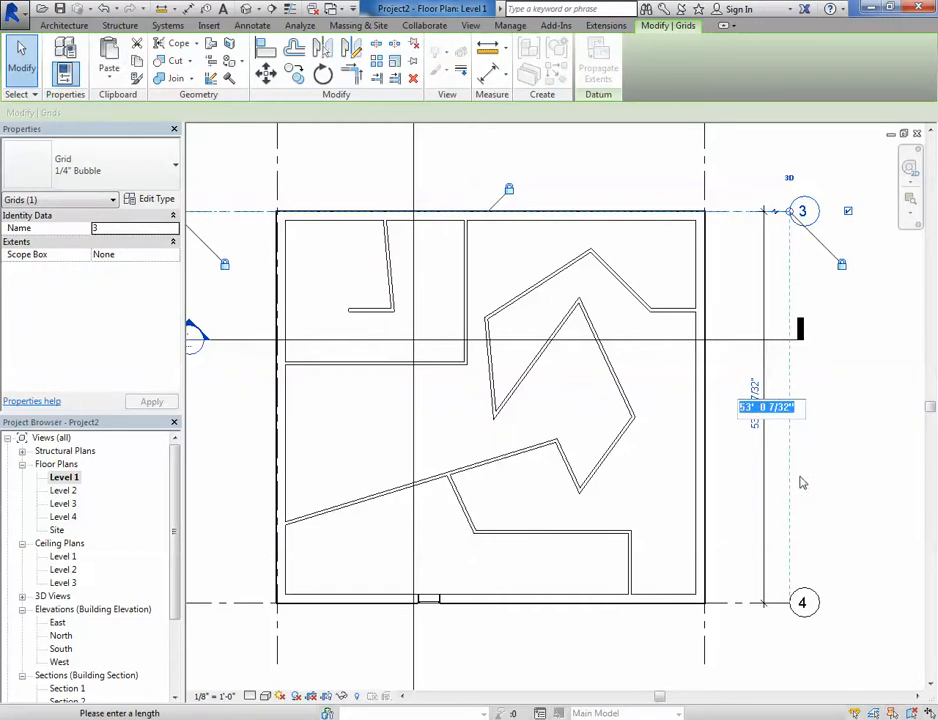
pyautogui.write('50')
pyautogui.press('Return')
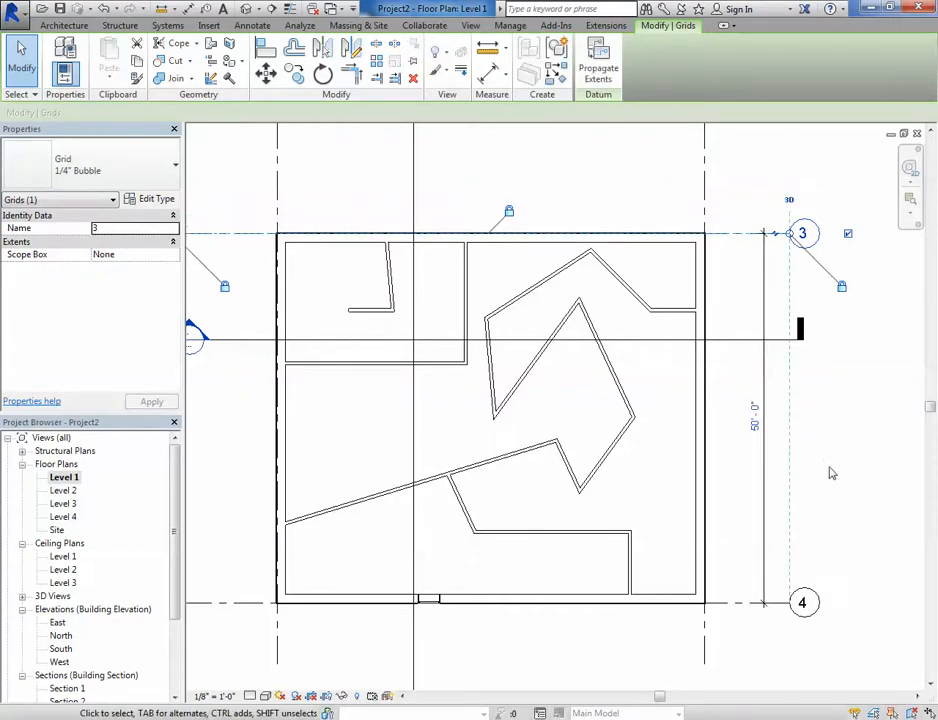
pyautogui.press('Escape')
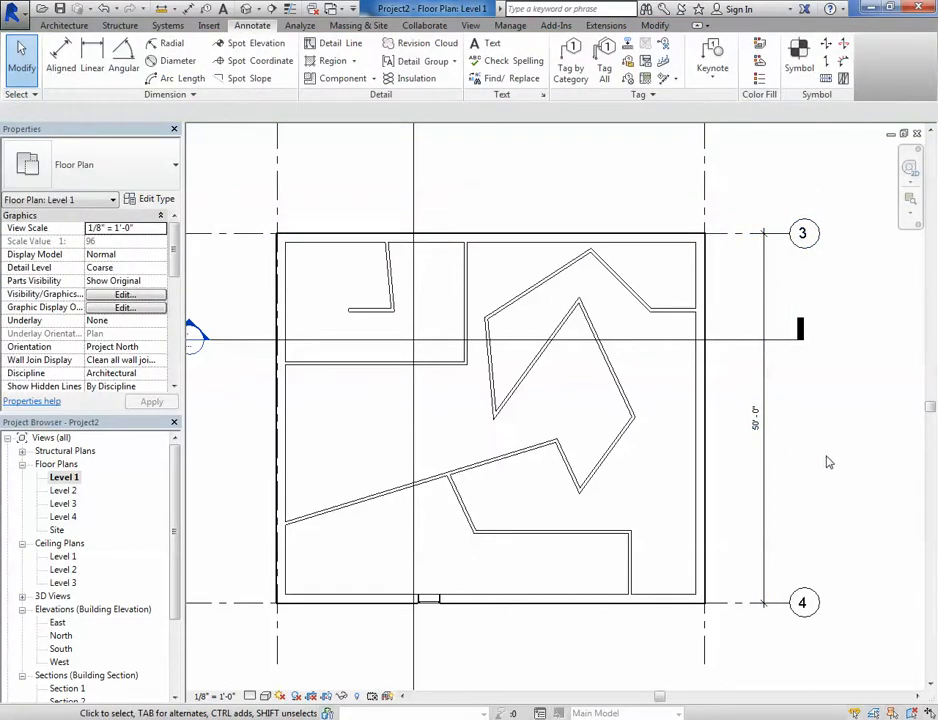
# Step: Place an aligned dimension north of the building, from the northwest room's east partition to the east exterior wall
pyautogui.moveTo(494, 489); pyautogui.dragTo(540, 428, button='middle')
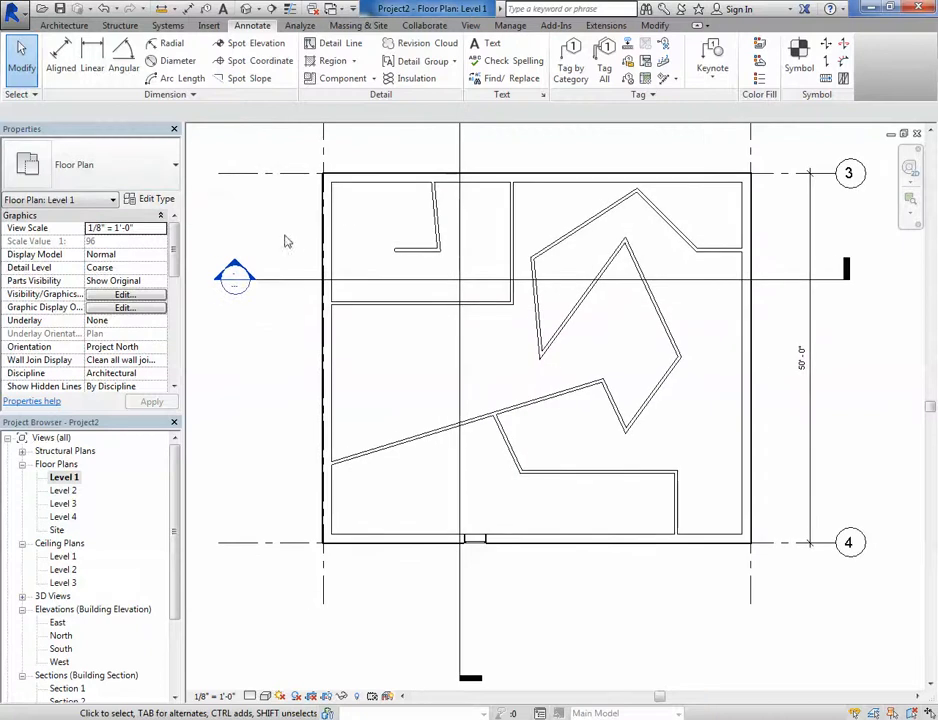
pyautogui.press('d')
pyautogui.press('i')
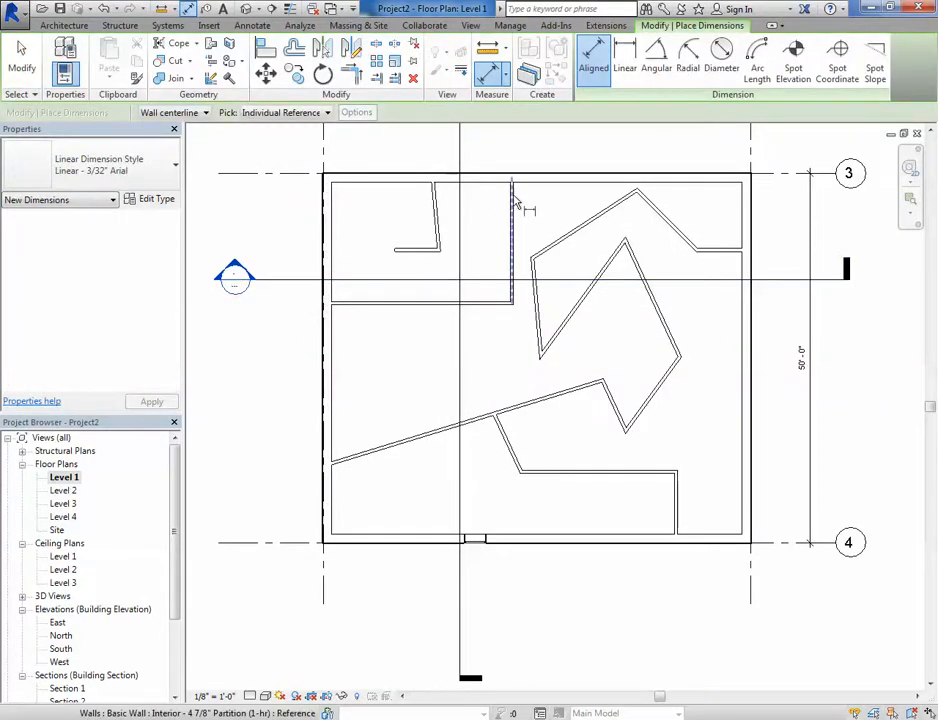
pyautogui.scroll(2, 517, 200)
pyautogui.scroll(3, 517, 200)
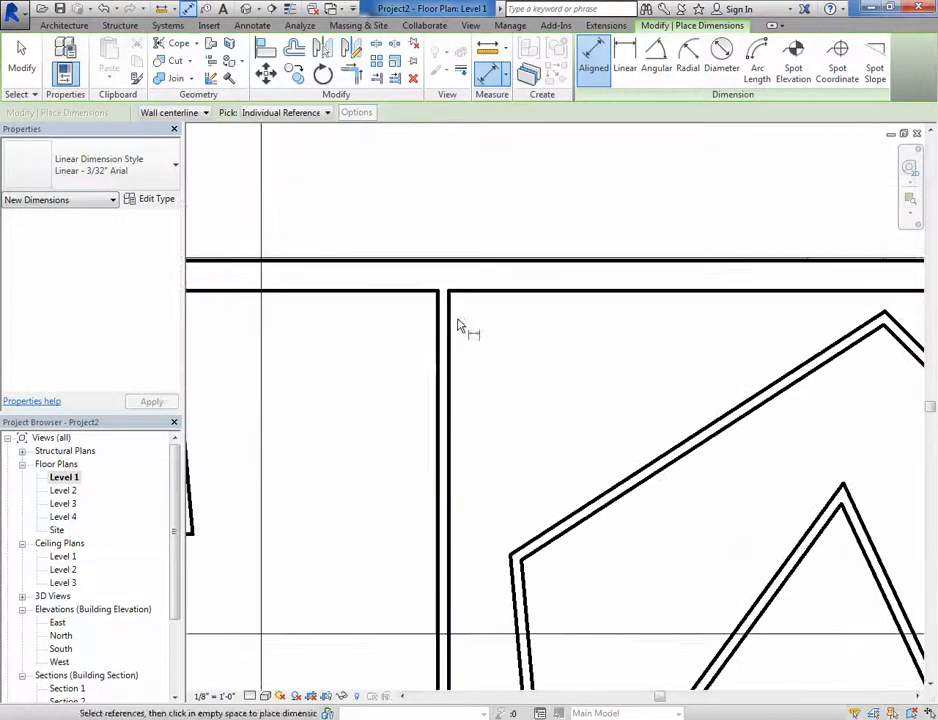
pyautogui.click(449, 314)
pyautogui.scroll(-3, 610, 366)
pyautogui.moveTo(865, 366); pyautogui.dragTo(520, 370, button='middle')
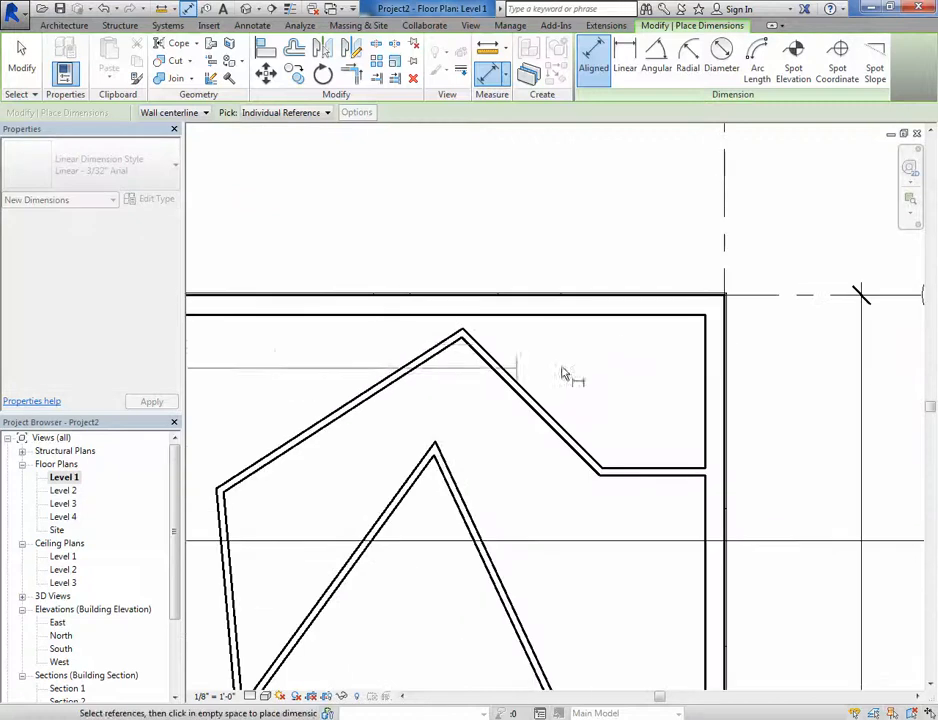
pyautogui.click(712, 328)
pyautogui.scroll(-2, 698, 243)
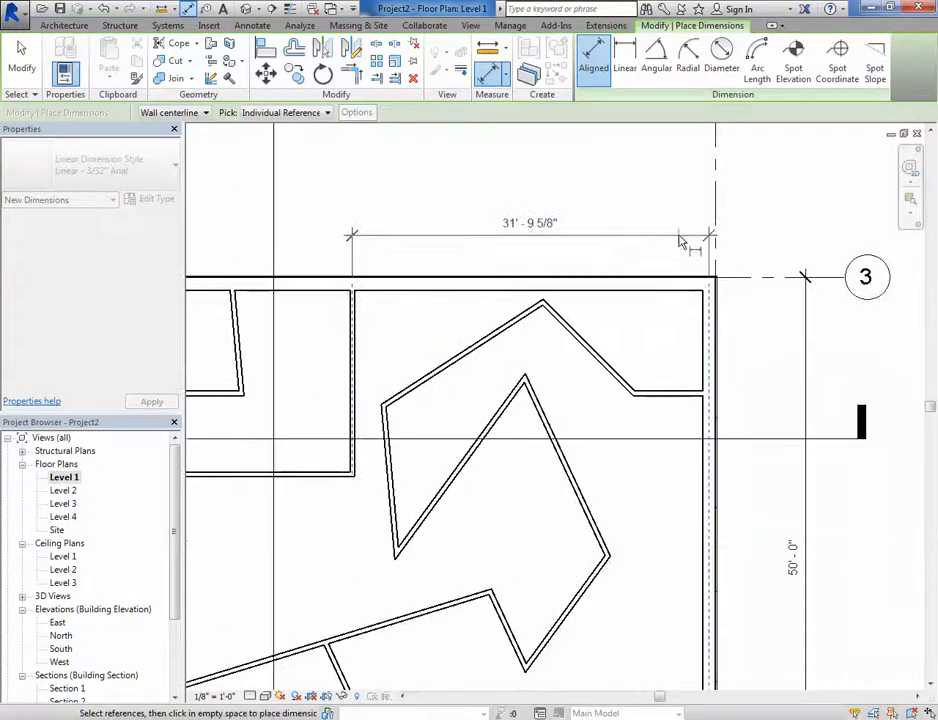
pyautogui.click(678, 235)
pyautogui.press('Escape')
pyautogui.moveTo(430, 318)
pyautogui.mouseDown(button='middle')
pyautogui.moveTo(536, 366)
pyautogui.moveTo(618, 324)
pyautogui.mouseUp(button='middle')
pyautogui.scroll(-1, 536, 366)
pyautogui.scroll(2, 594, 329)
pyautogui.moveTo(680, 331); pyautogui.dragTo(560, 367, button='middle')
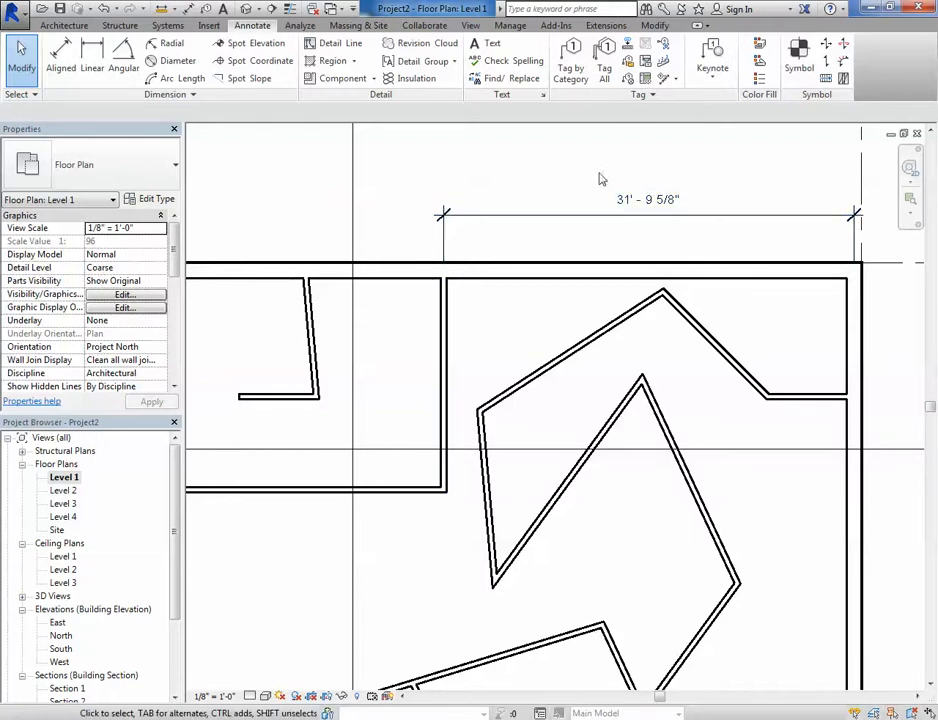
pyautogui.click(680, 216)
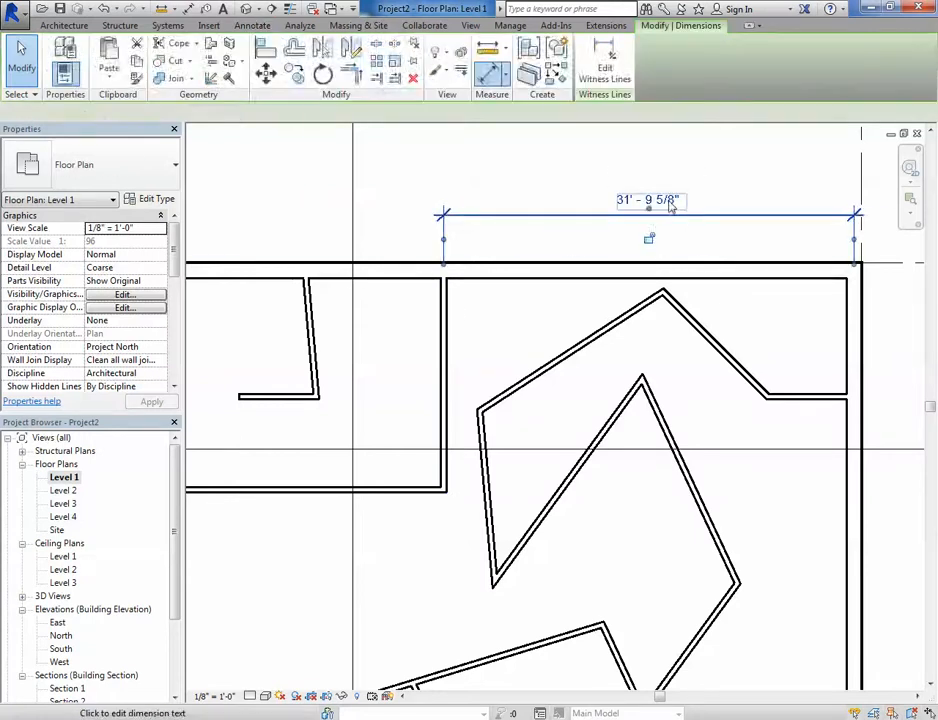
pyautogui.click(622, 201)
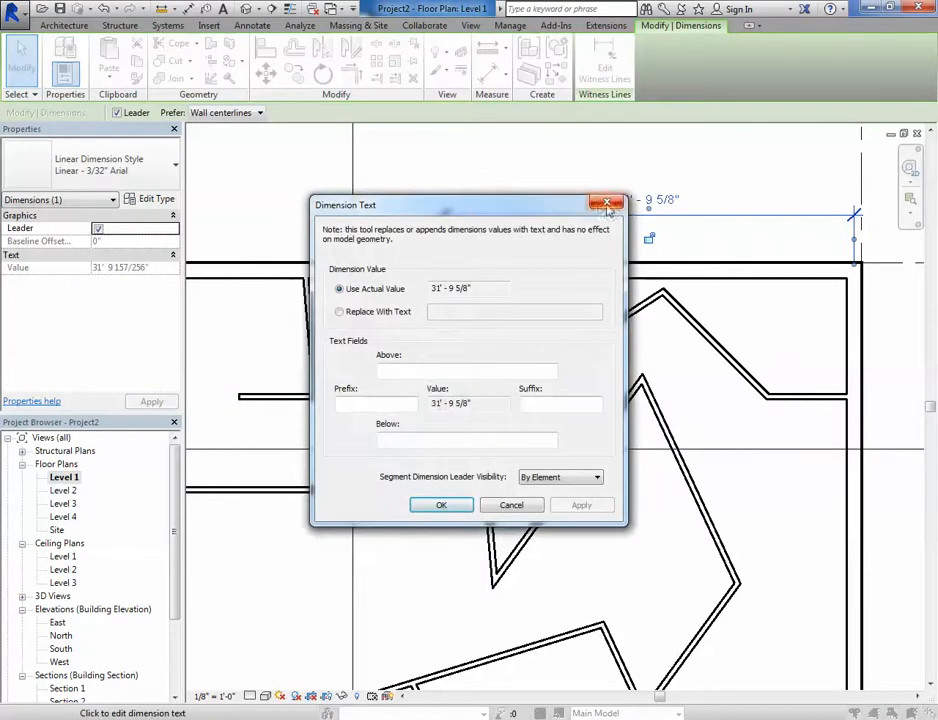
pyautogui.click(614, 205)
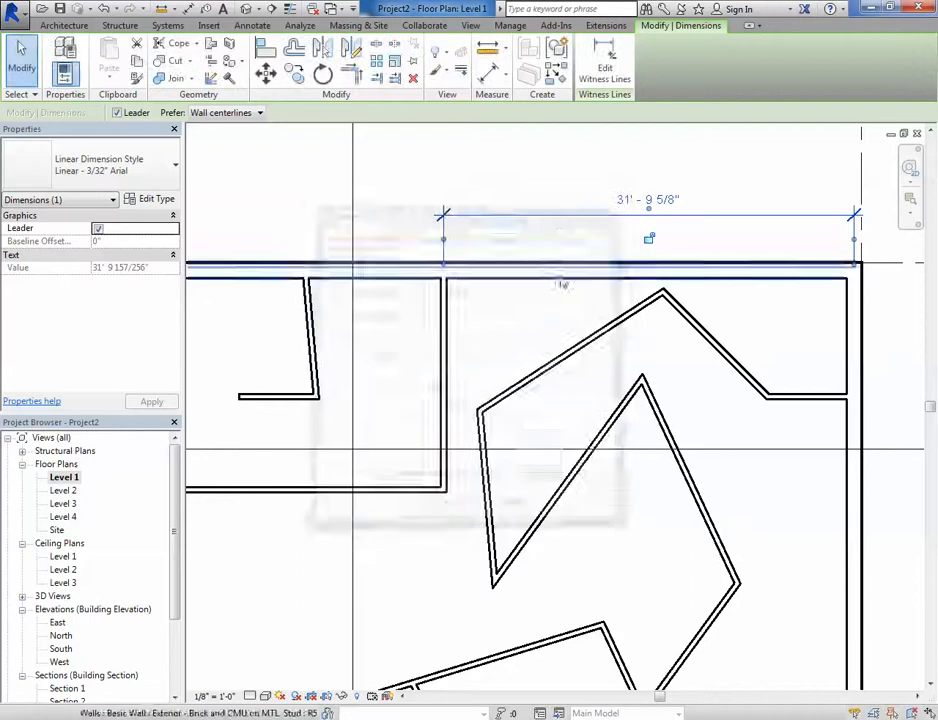
pyautogui.click(517, 321)
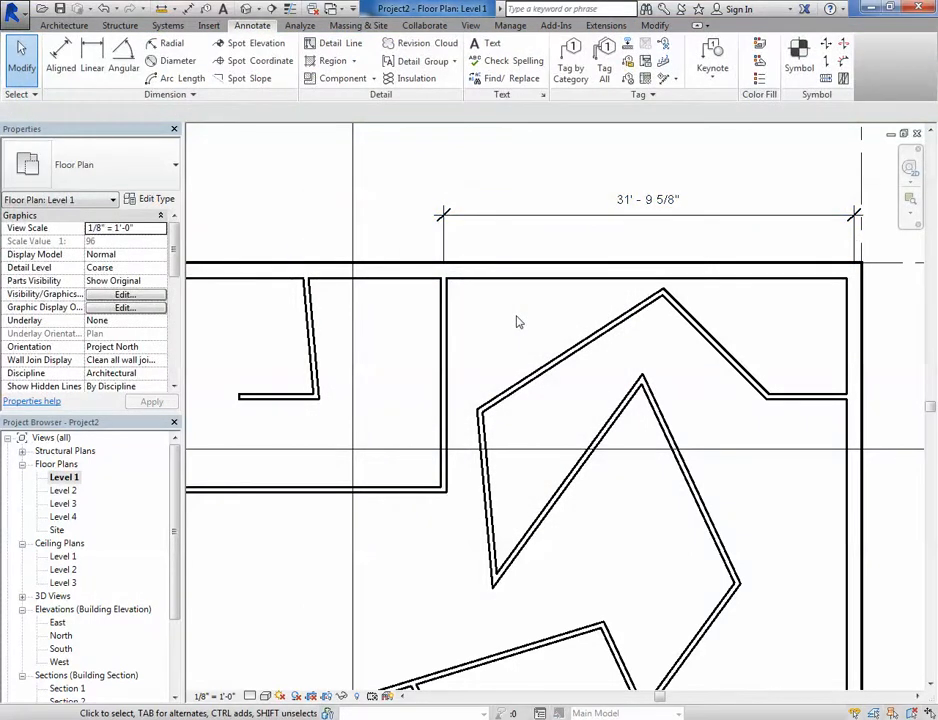
# Step: Move the northwest room's east partition by setting its dimension to the east exterior wall to 32'
pyautogui.click(444, 318)
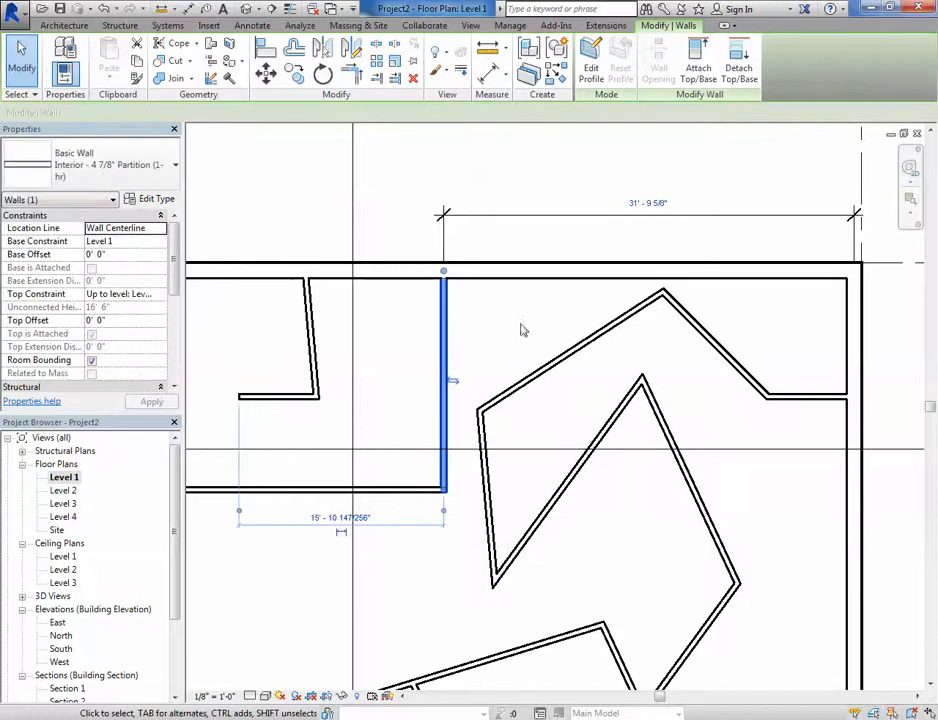
pyautogui.click(646, 205)
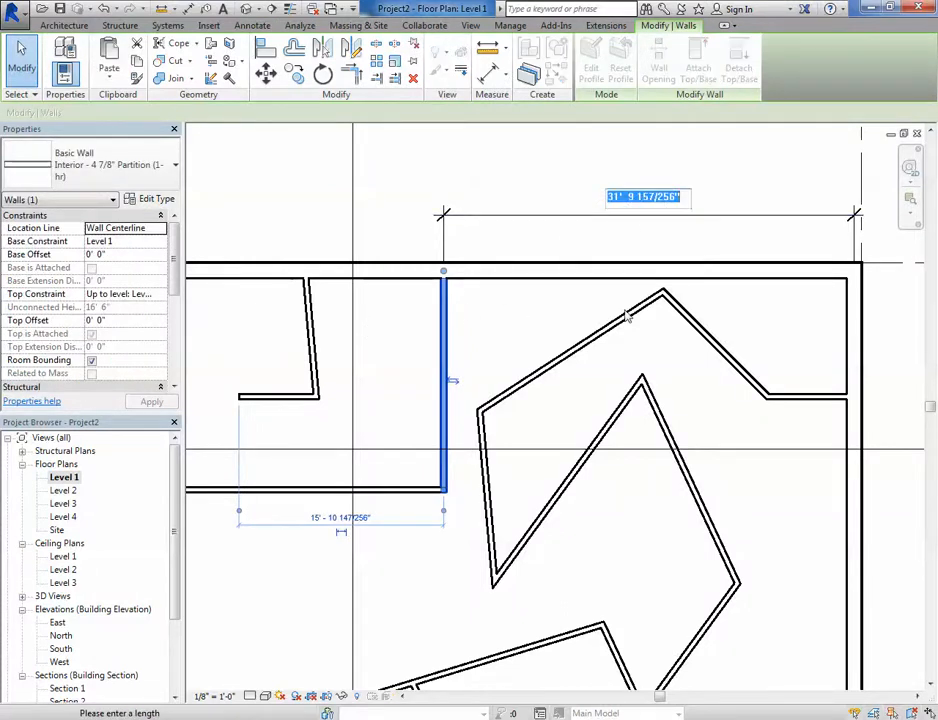
pyautogui.write('32')
pyautogui.press('Return')
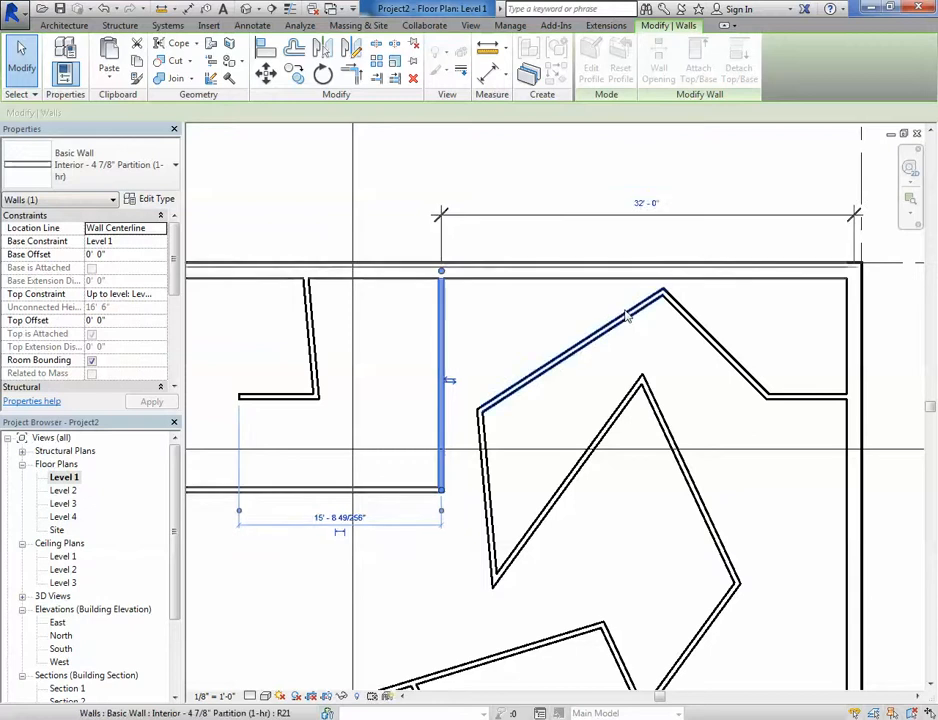
pyautogui.click(553, 304)
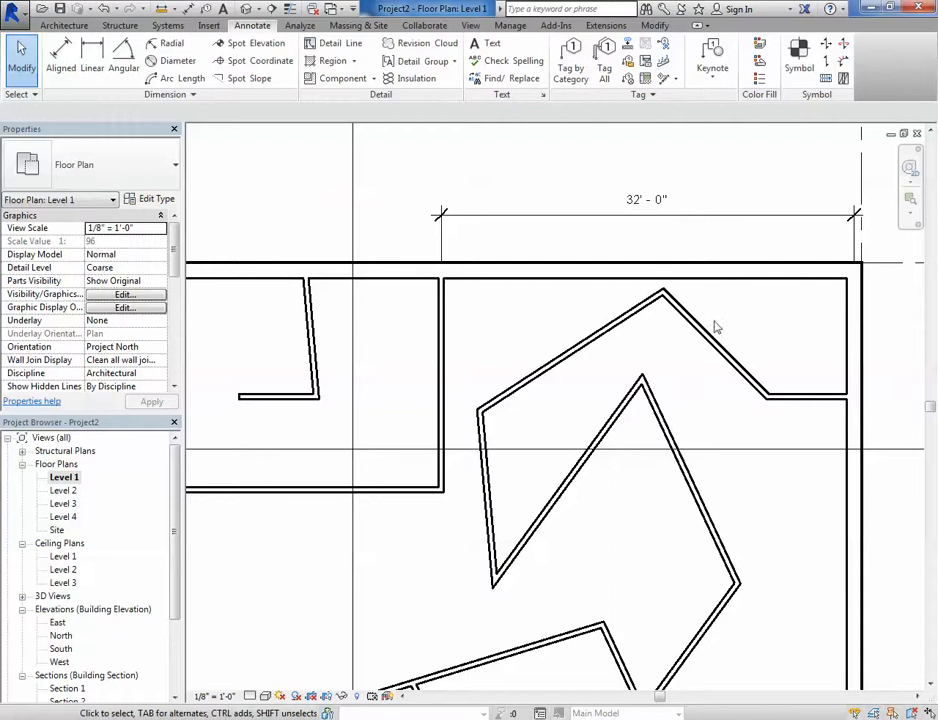
# Step: Start a toposurface in the Site plan with three points at elevation 0', placed northwest, northeast and southeast of the building
pyautogui.scroll(-5, 700, 340)
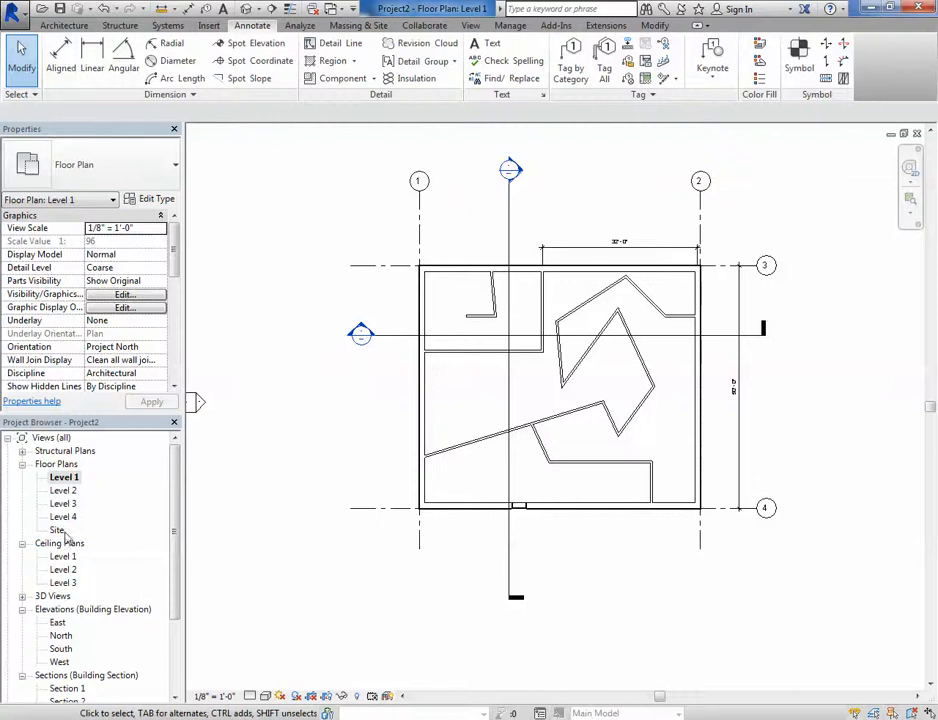
pyautogui.scroll(-3, 330, 455)
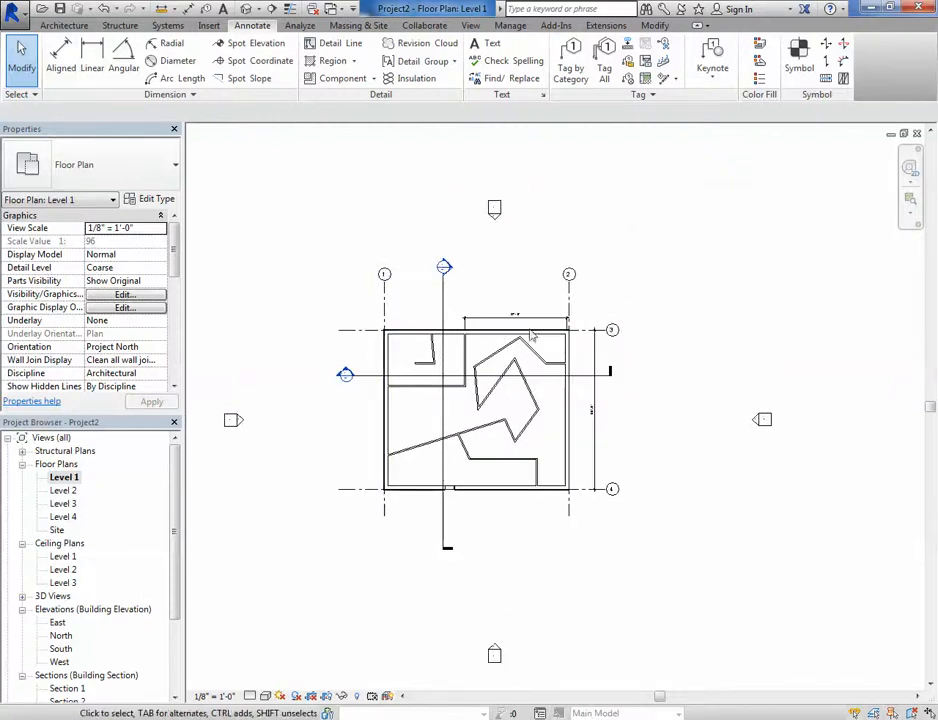
pyautogui.doubleClick(58, 531)
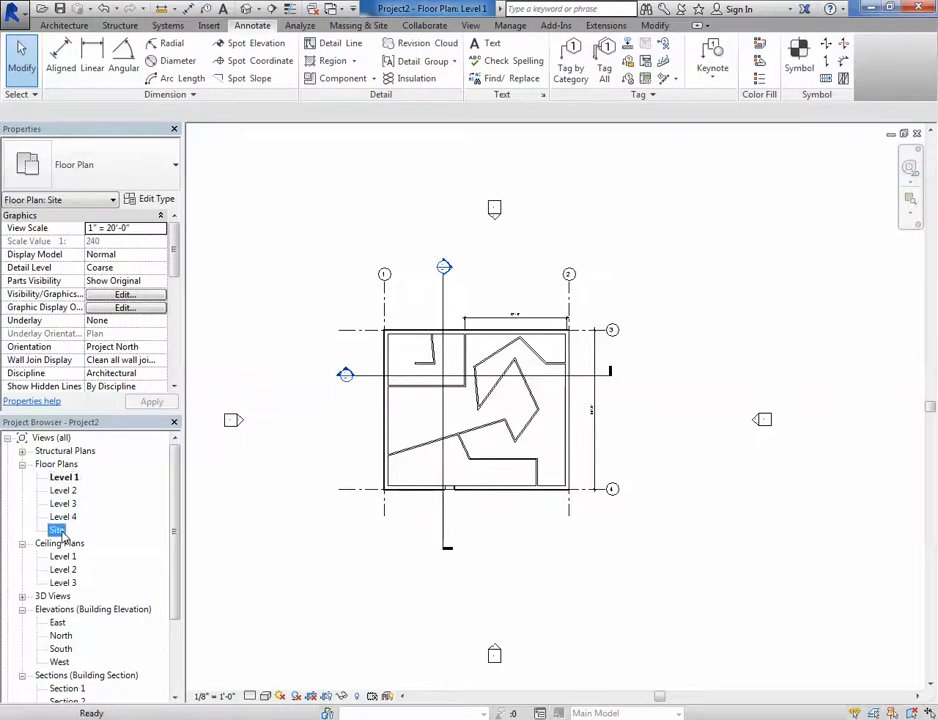
pyautogui.click(356, 27)
pyautogui.scroll(-3, 532, 324)
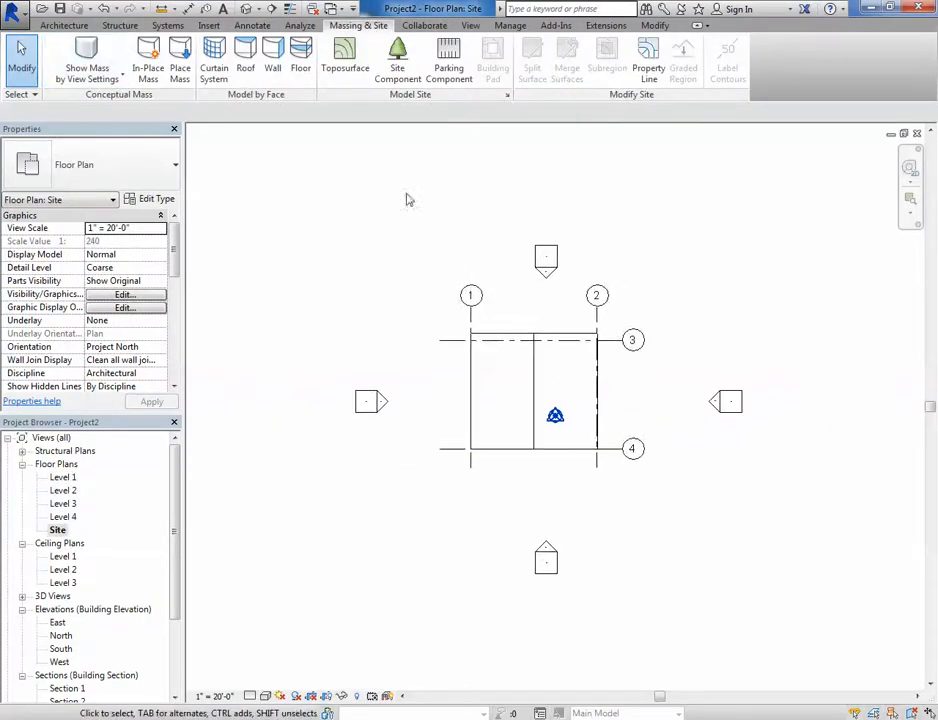
pyautogui.click(344, 60)
pyautogui.scroll(-2, 400, 230)
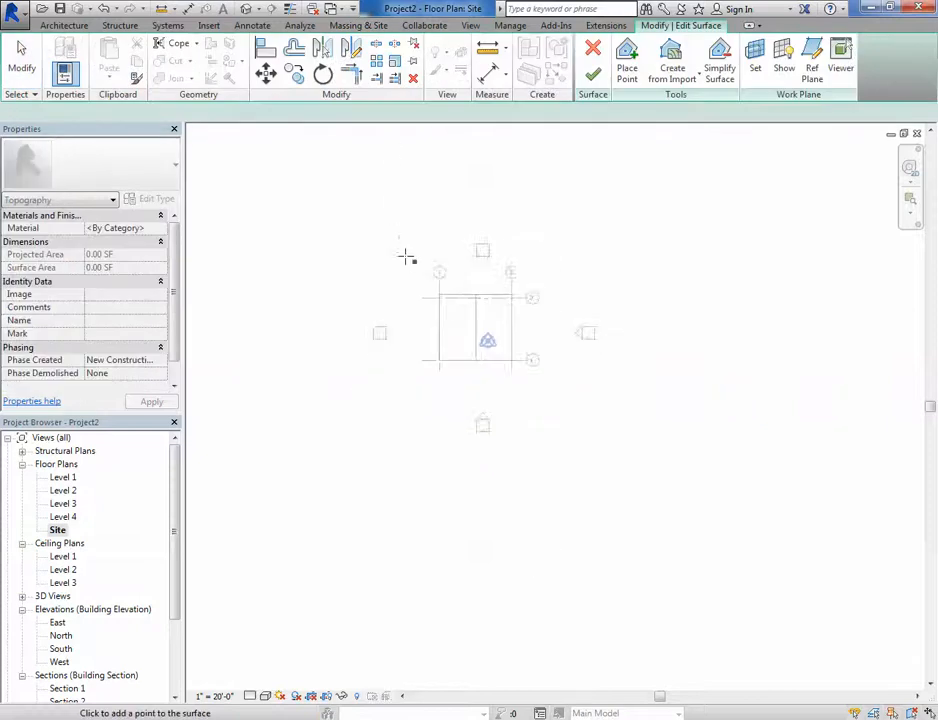
pyautogui.scroll(-2, 406, 257)
pyautogui.moveTo(406, 257); pyautogui.dragTo(498, 393, button='middle')
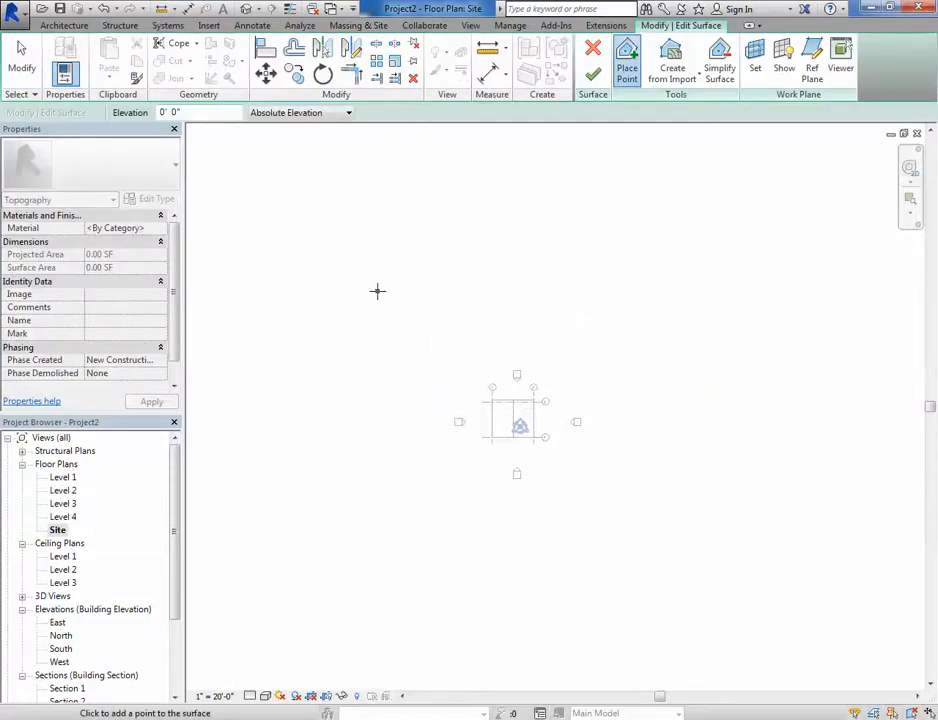
pyautogui.click(705, 605)
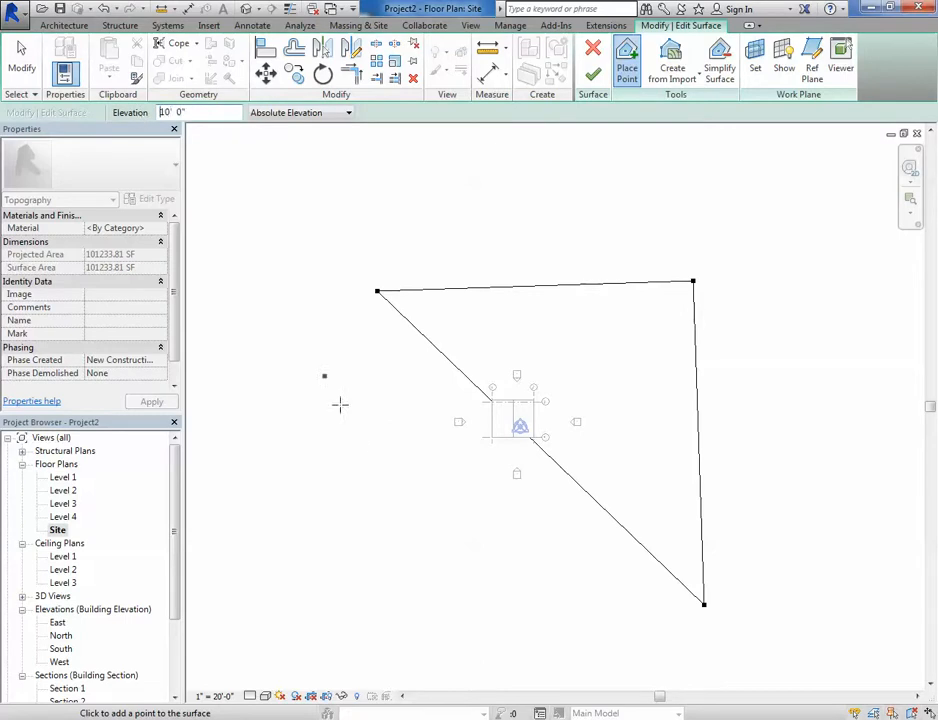
# Step: Add three surface points at elevation 10' southwest of the building
pyautogui.click(398, 495)
pyautogui.click(503, 613)
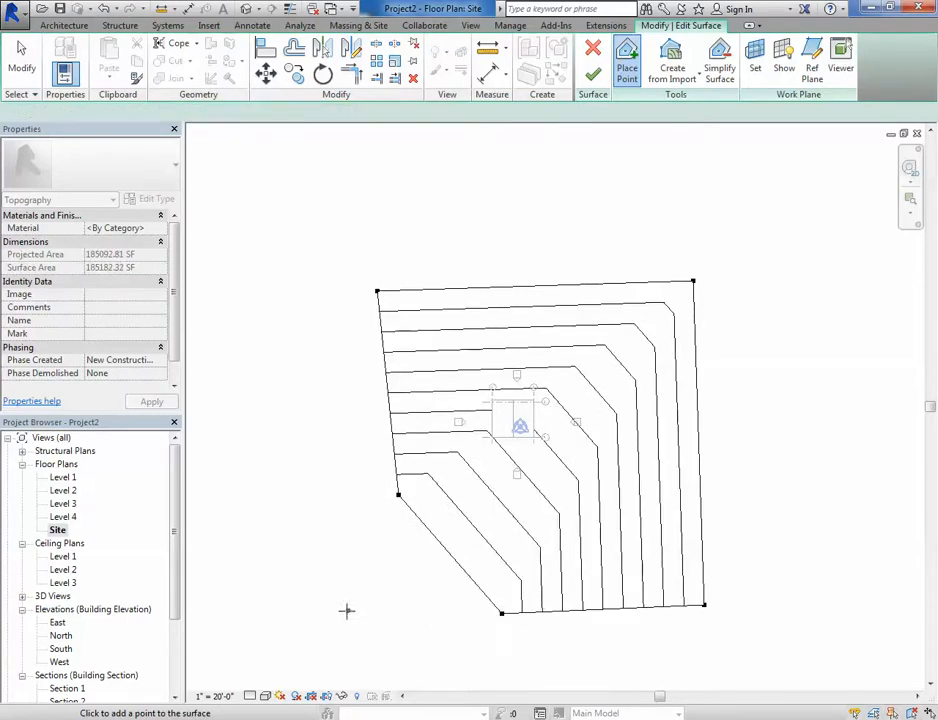
pyautogui.click(347, 610)
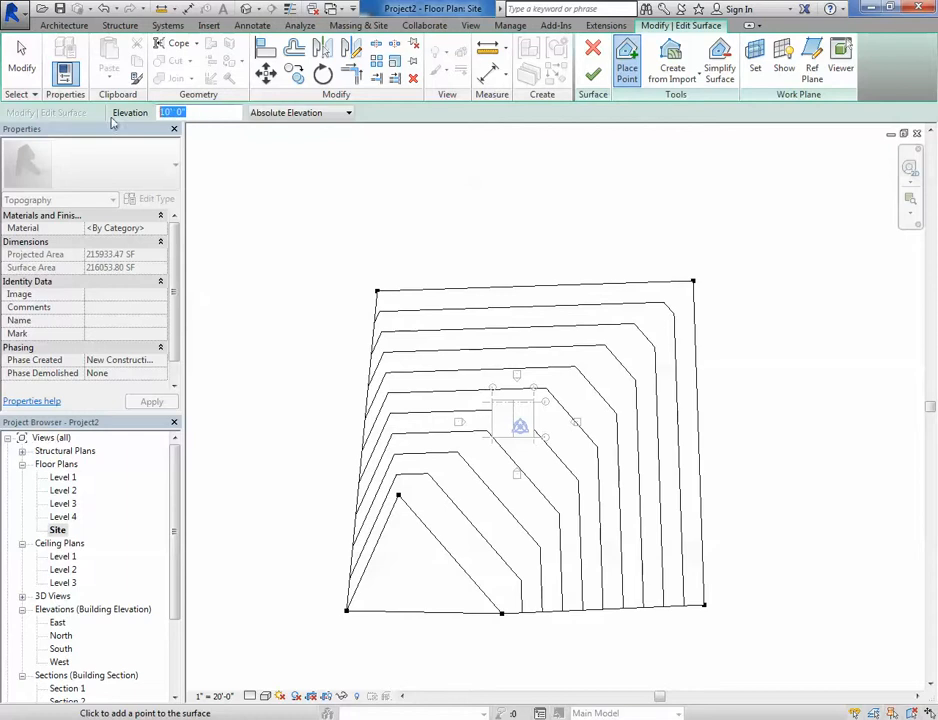
# Step: Add four surface points at elevation 20' west of the existing points, two toward the north and two toward the south
pyautogui.click(322, 374)
pyautogui.click(302, 294)
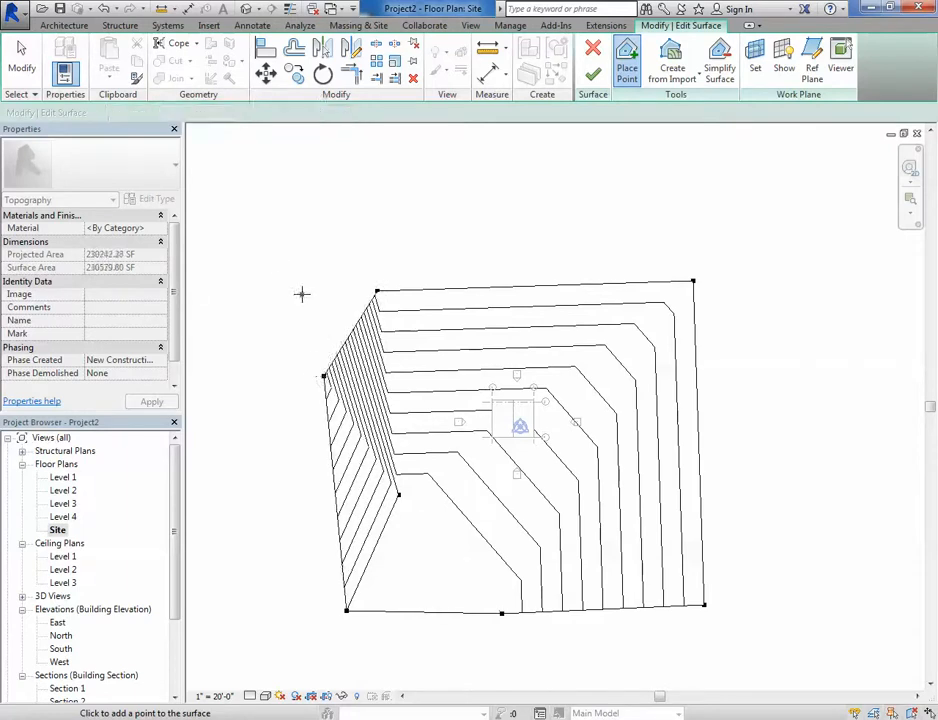
pyautogui.click(273, 494)
pyautogui.click(282, 602)
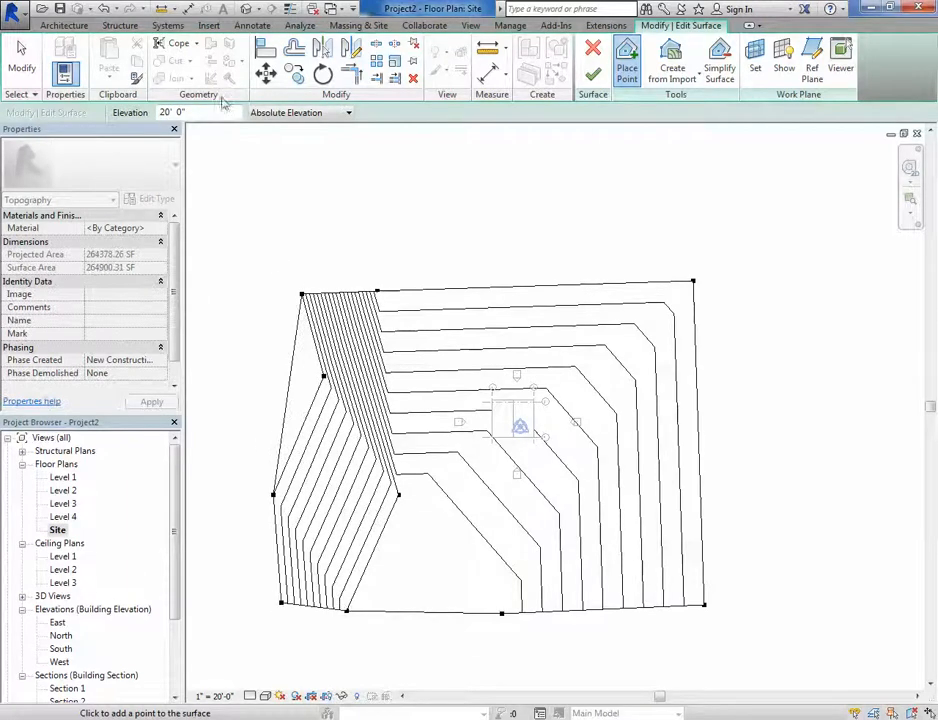
# Step: Extend the surface with steeply higher points along its far west side and finish the toposurface
pyautogui.click(262, 373)
pyautogui.click(218, 321)
pyautogui.click(215, 586)
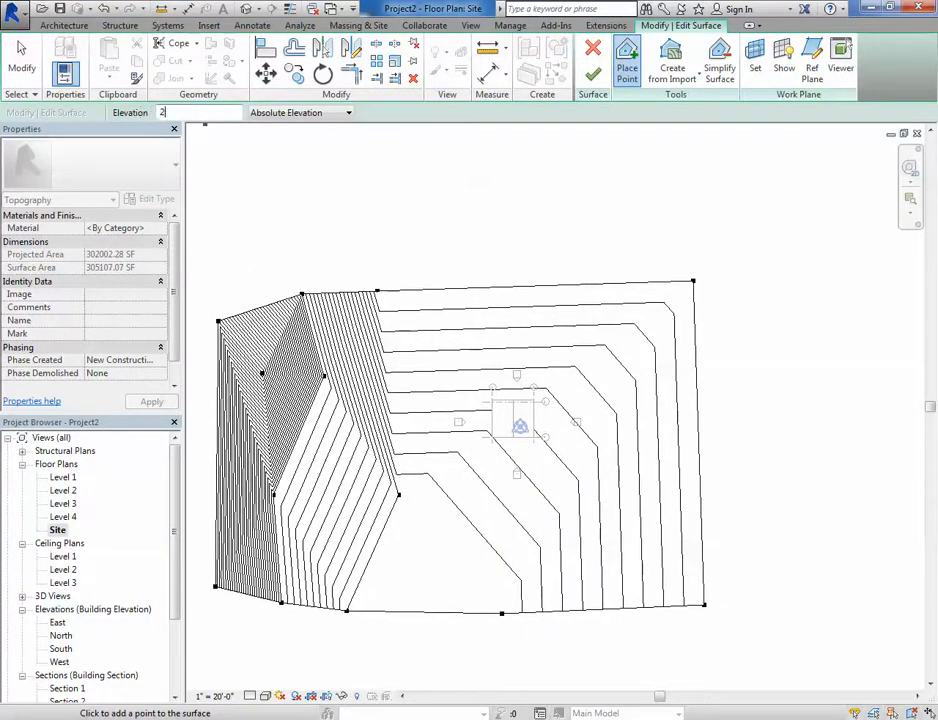
pyautogui.click(200, 400)
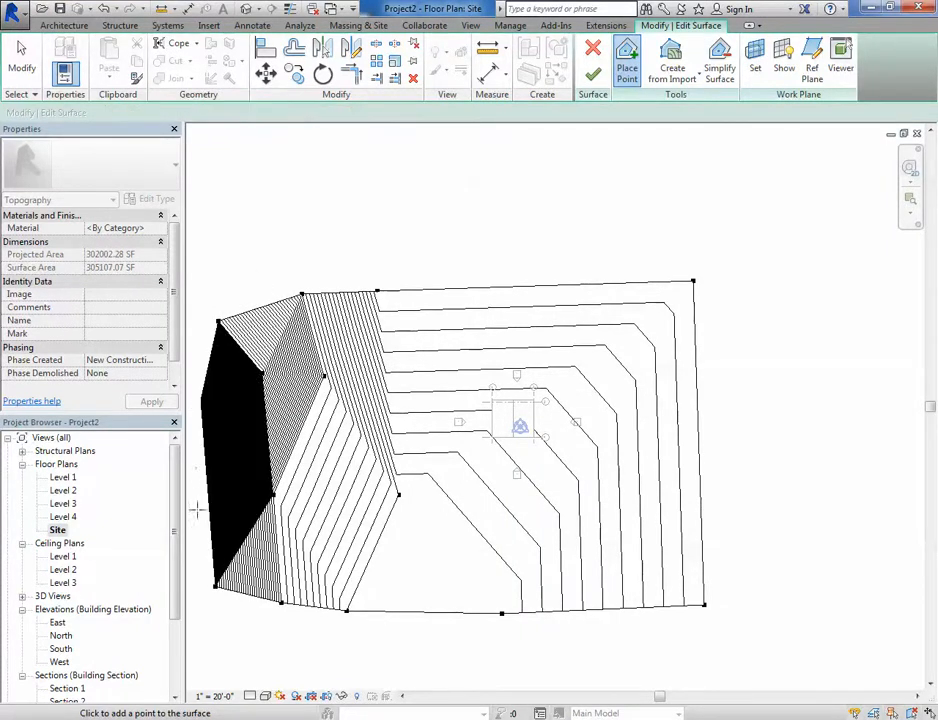
pyautogui.click(594, 75)
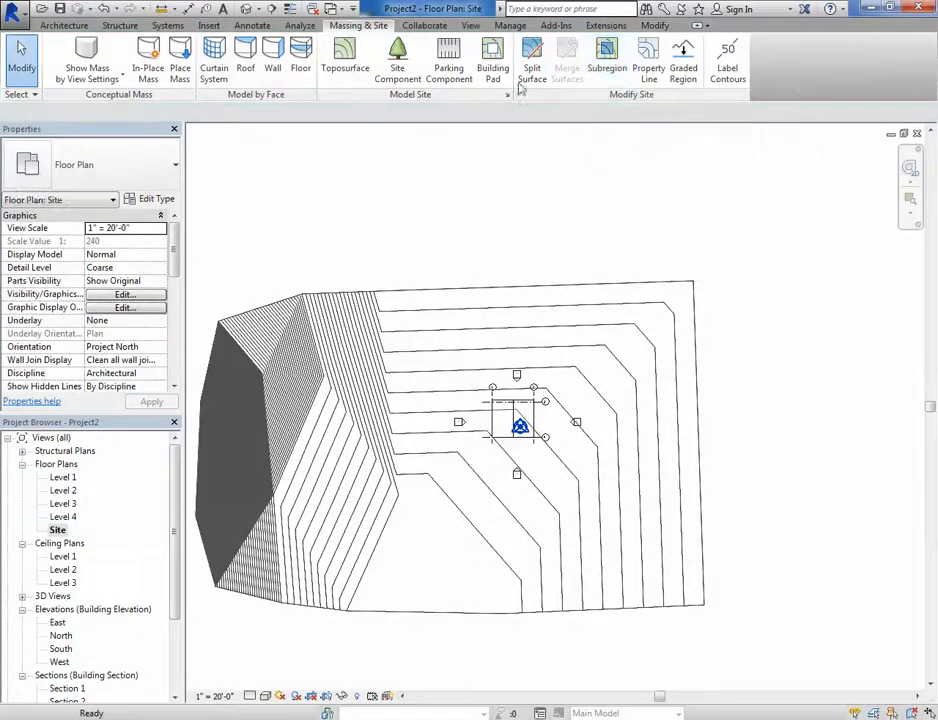
# Step: Examine in 3D from several sides how the building sits on the toposurface
pyautogui.click(245, 9)
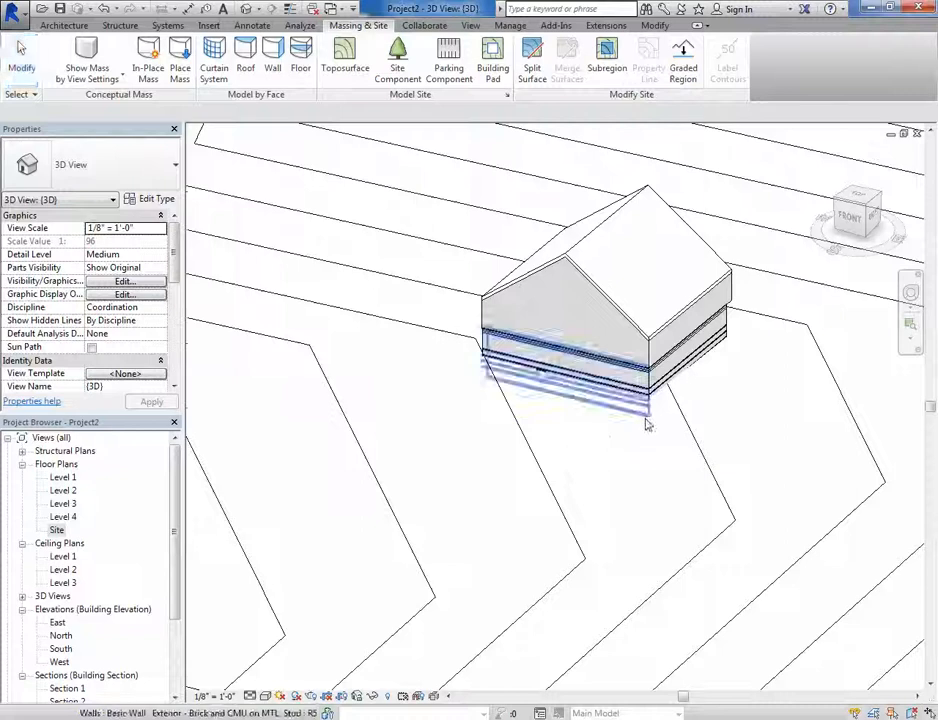
pyautogui.keyDown('shift'); pyautogui.moveTo(646, 425); pyautogui.dragTo(535, 508, button='middle'); pyautogui.keyUp('shift')
pyautogui.scroll(3, 622, 381)
pyautogui.scroll(5, 537, 511)
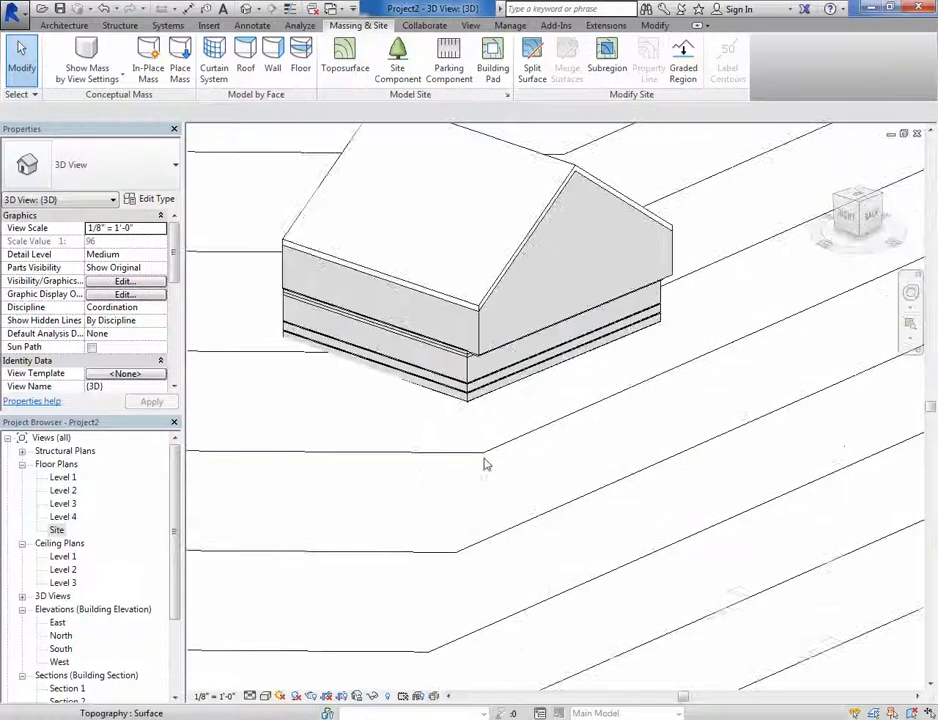
pyautogui.keyDown('shift'); pyautogui.moveTo(486, 463); pyautogui.dragTo(647, 477, button='middle'); pyautogui.keyUp('shift')
pyautogui.scroll(-8, 645, 477)
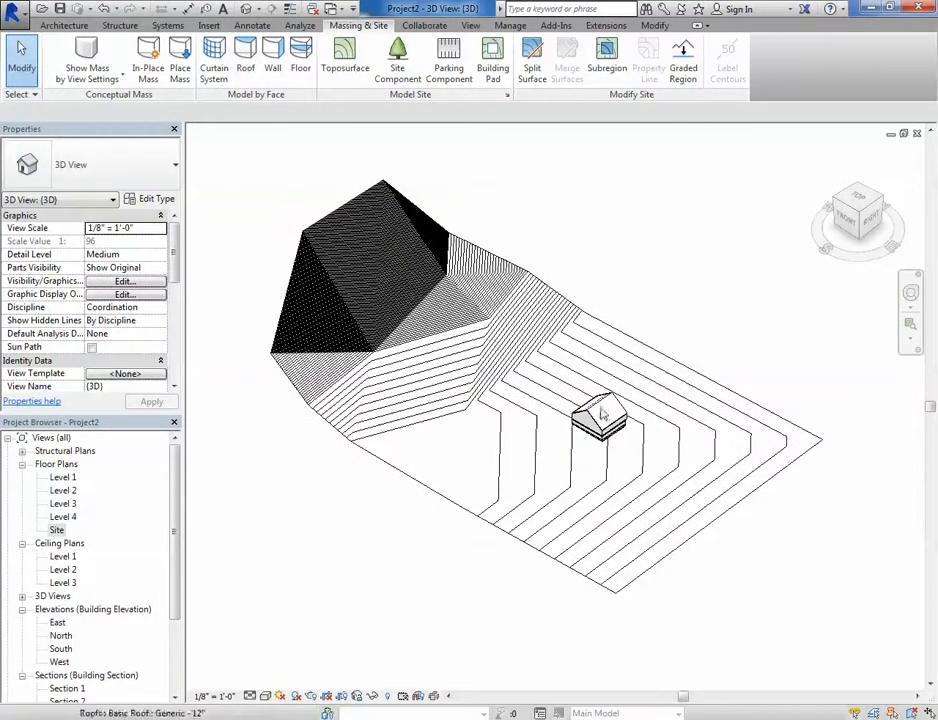
pyautogui.scroll(4, 610, 340)
pyautogui.scroll(-3, 628, 345)
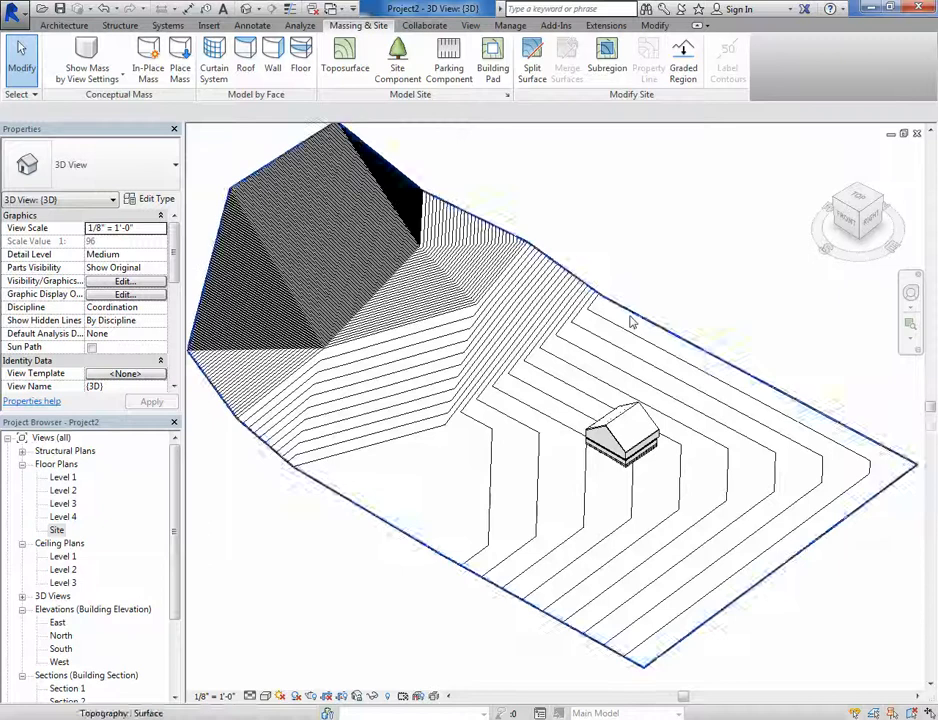
# Step: Edit the toposurface, placing four points at absolute elevation 0 around the building to level the ground there, and finish the surface
pyautogui.click(628, 318)
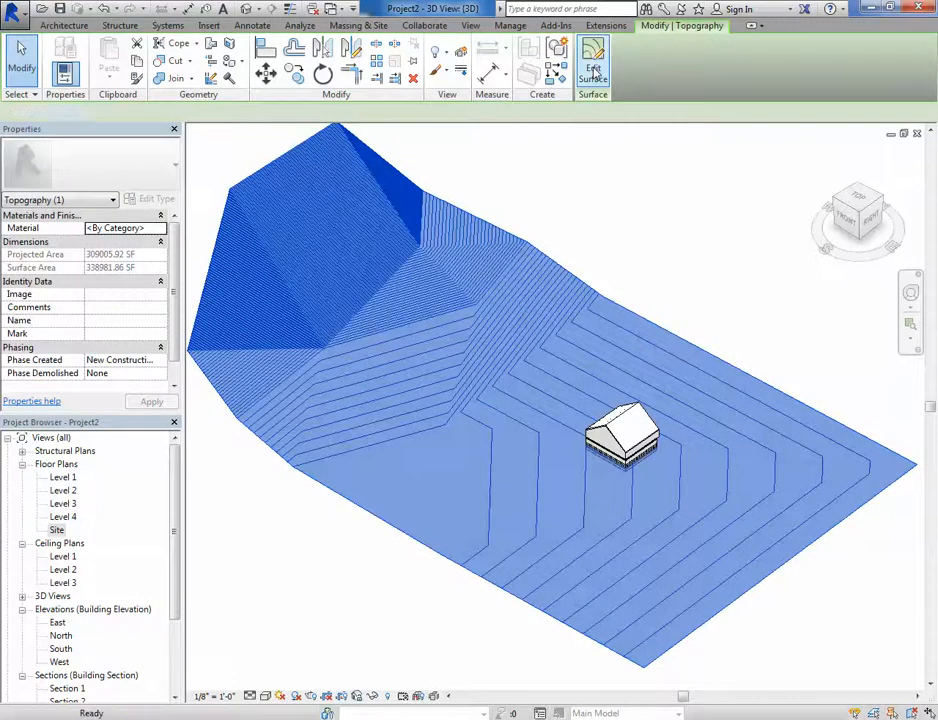
pyautogui.click(593, 70)
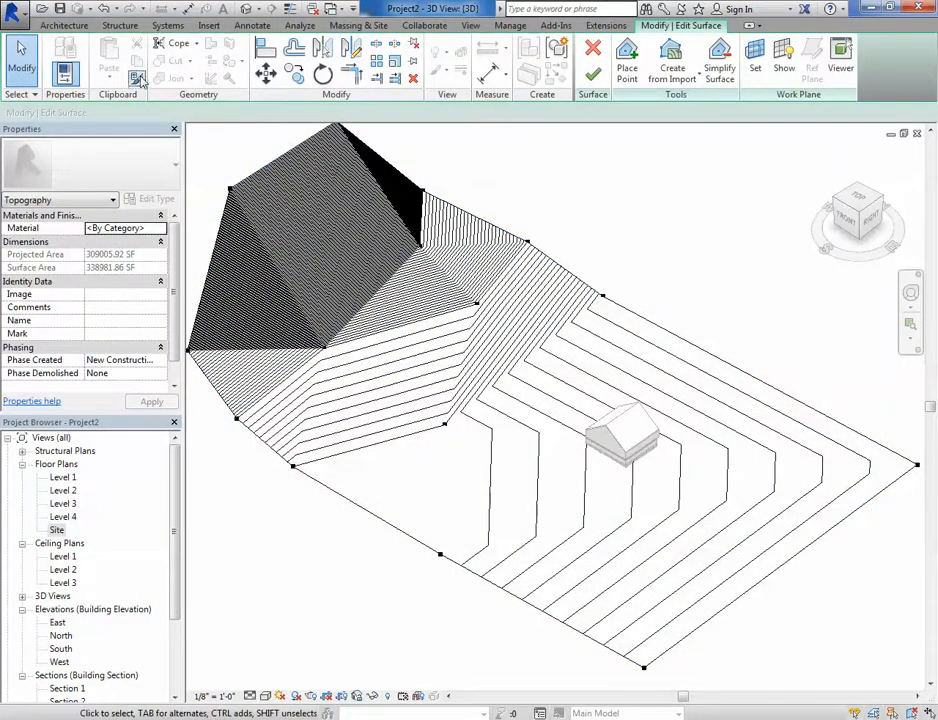
pyautogui.scroll(-1, 619, 276)
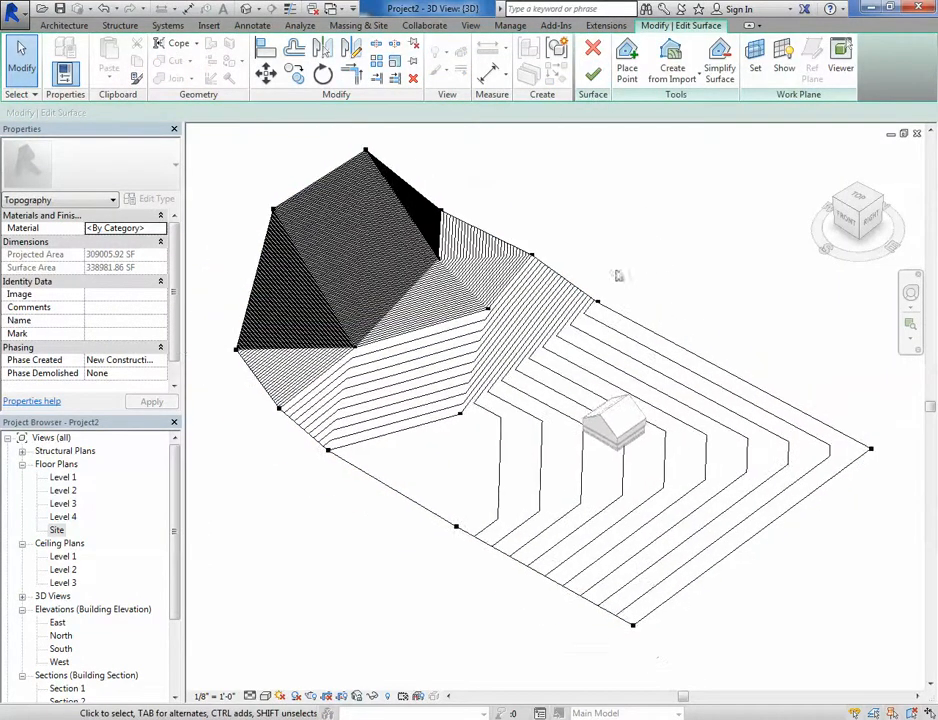
pyautogui.click(625, 68)
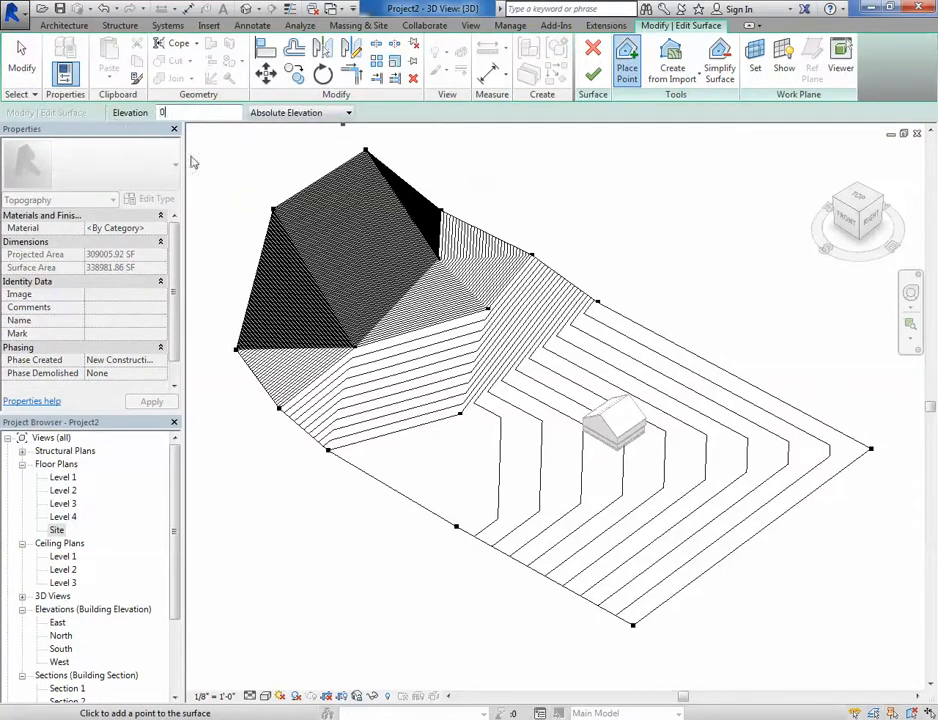
pyautogui.click(641, 321)
pyautogui.click(482, 447)
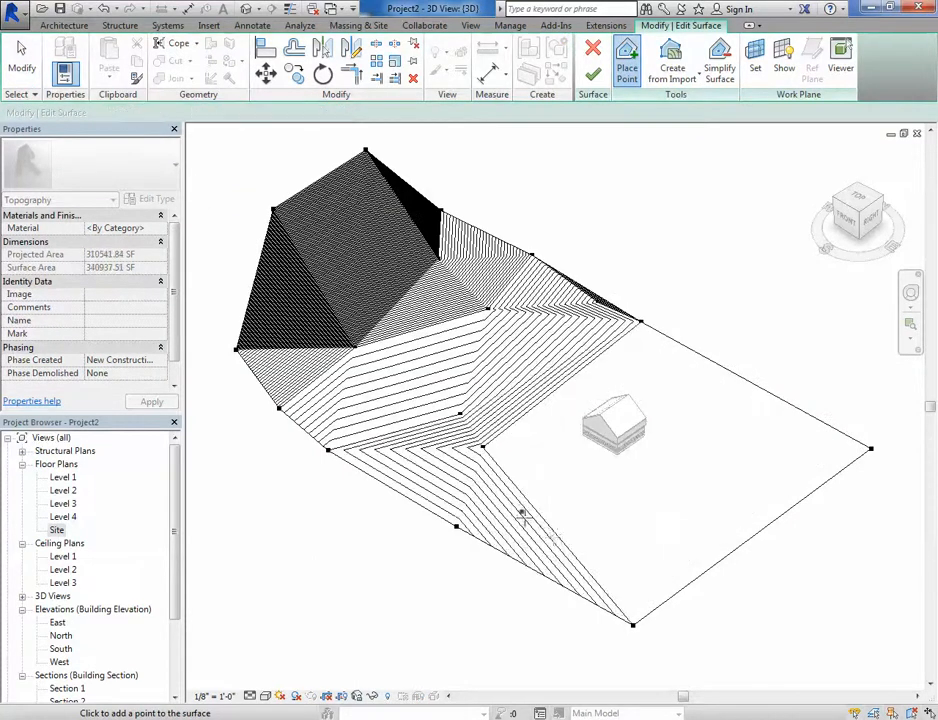
pyautogui.click(705, 522)
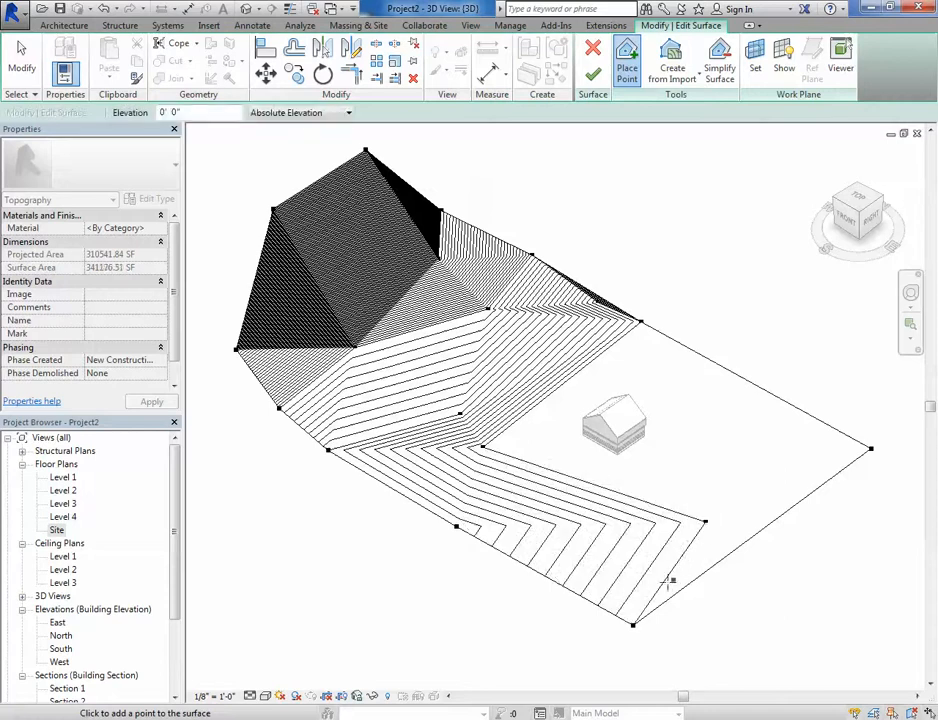
pyautogui.click(721, 552)
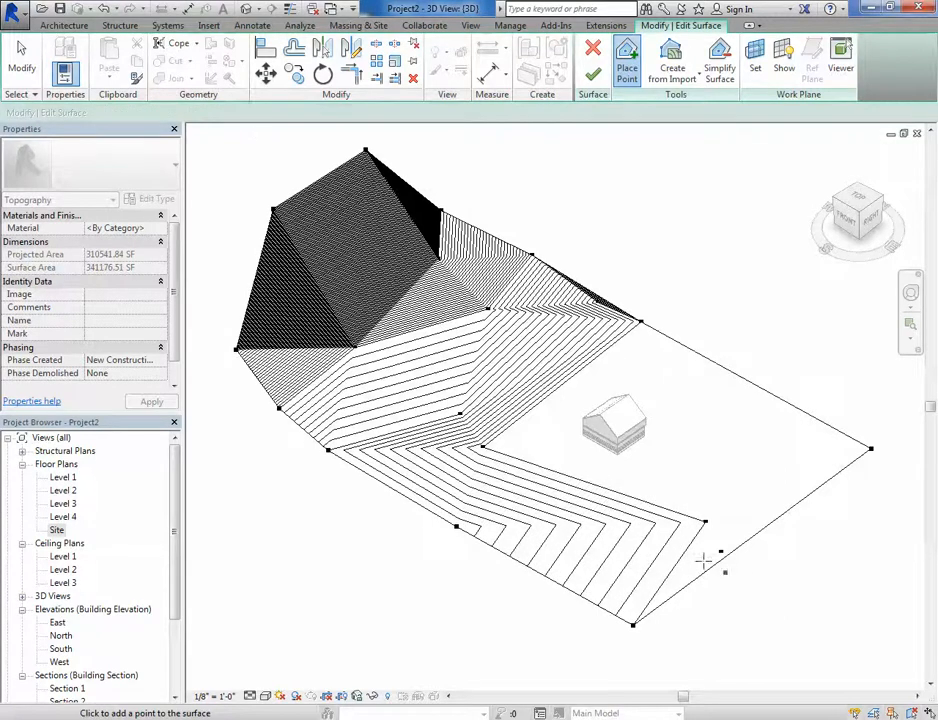
pyautogui.click(593, 74)
# Step: Examine in 3D how the building sits on the leveled ground and how the slopes rise around it
pyautogui.scroll(2, 624, 392)
pyautogui.keyDown('shift'); pyautogui.moveTo(624, 392); pyautogui.dragTo(400, 306, button='middle'); pyautogui.keyUp('shift')
pyautogui.scroll(3, 565, 495)
pyautogui.scroll(-3, 565, 500)
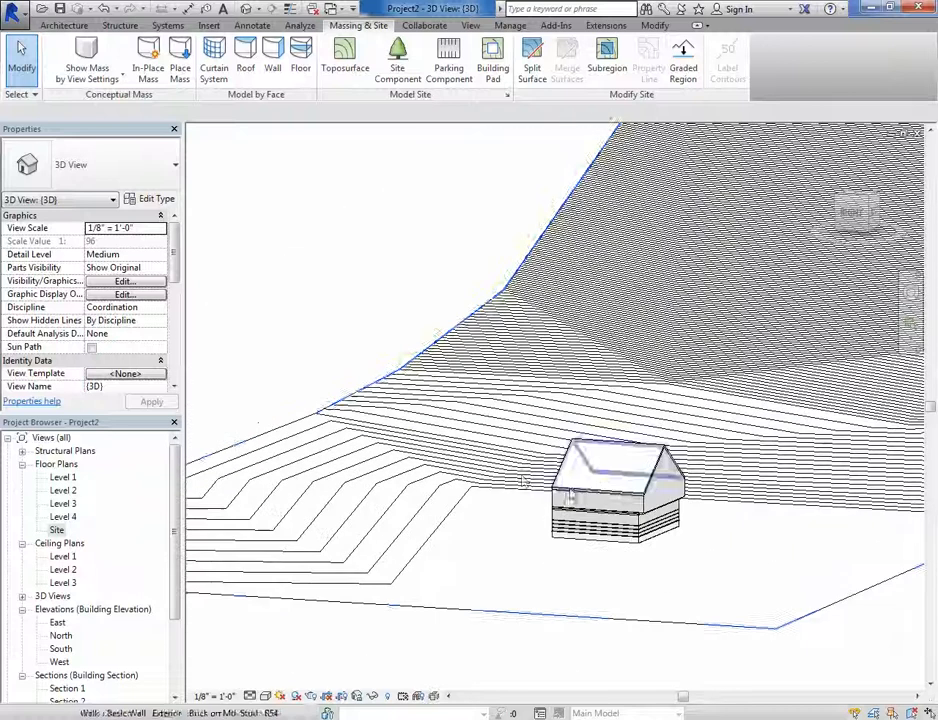
pyautogui.keyDown('shift'); pyautogui.moveTo(507, 502); pyautogui.dragTo(633, 418, button='middle'); pyautogui.keyUp('shift')
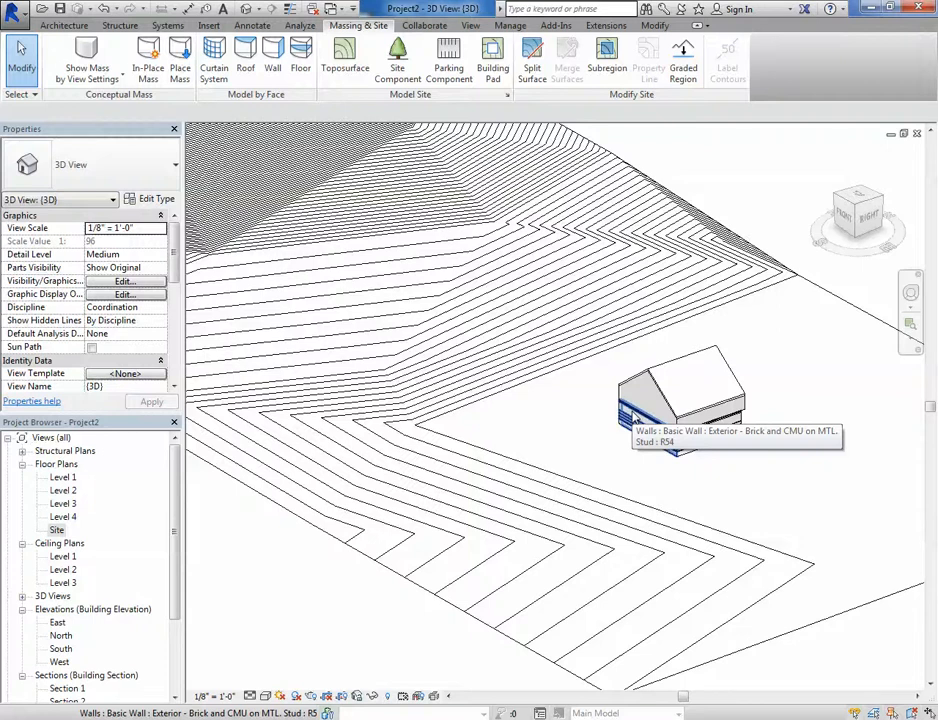
pyautogui.scroll(-2, 576, 379)
pyautogui.scroll(2, 492, 291)
pyautogui.keyDown('shift'); pyautogui.moveTo(492, 295); pyautogui.dragTo(520, 322, button='middle'); pyautogui.keyUp('shift')
pyautogui.scroll(-1, 517, 403)
pyautogui.moveTo(517, 403); pyautogui.dragTo(612, 401, button='middle')
# Step: Place a Japanese Maple - 10' deciduous tree as a site component just northwest of the building
pyautogui.click(406, 76)
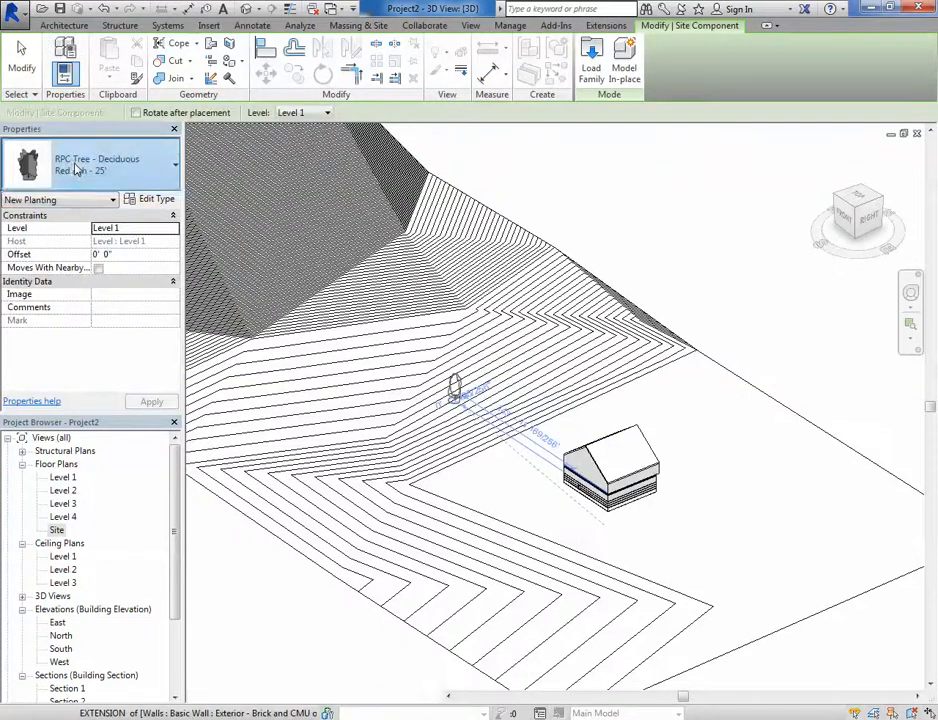
pyautogui.click(76, 168)
pyautogui.click(138, 373)
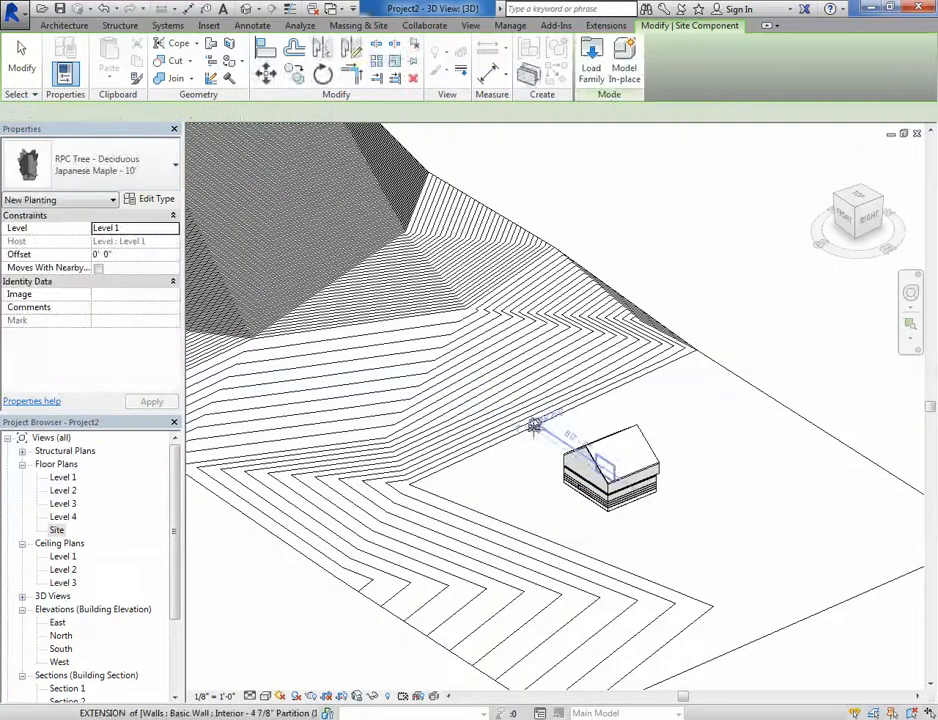
# Step: Place three Scarlet Oak - 42' trees around the building on the level ground
pyautogui.click(100, 165)
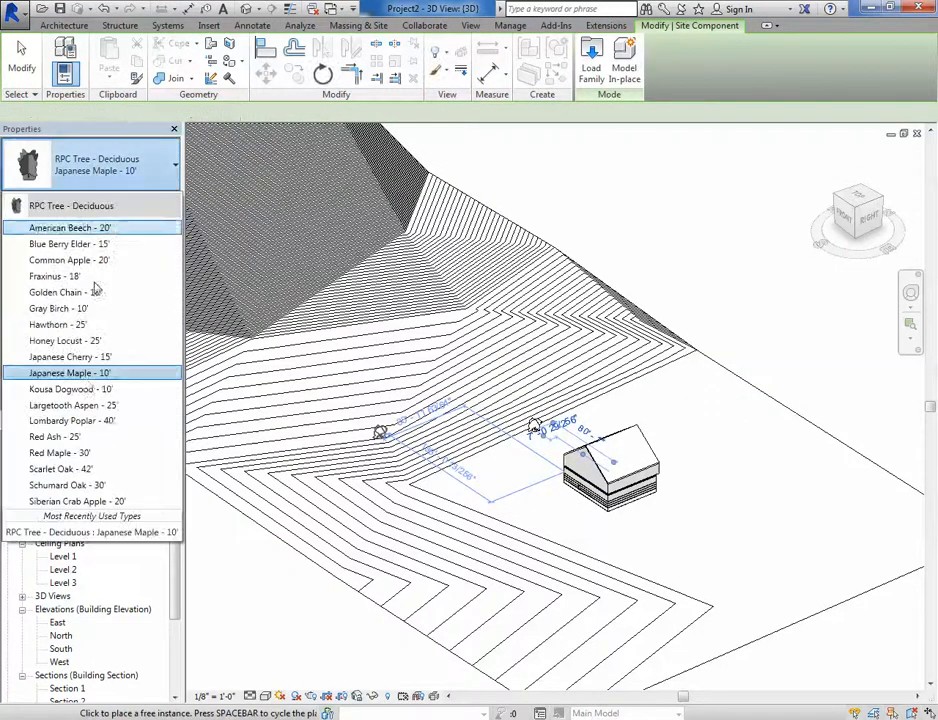
pyautogui.click(87, 469)
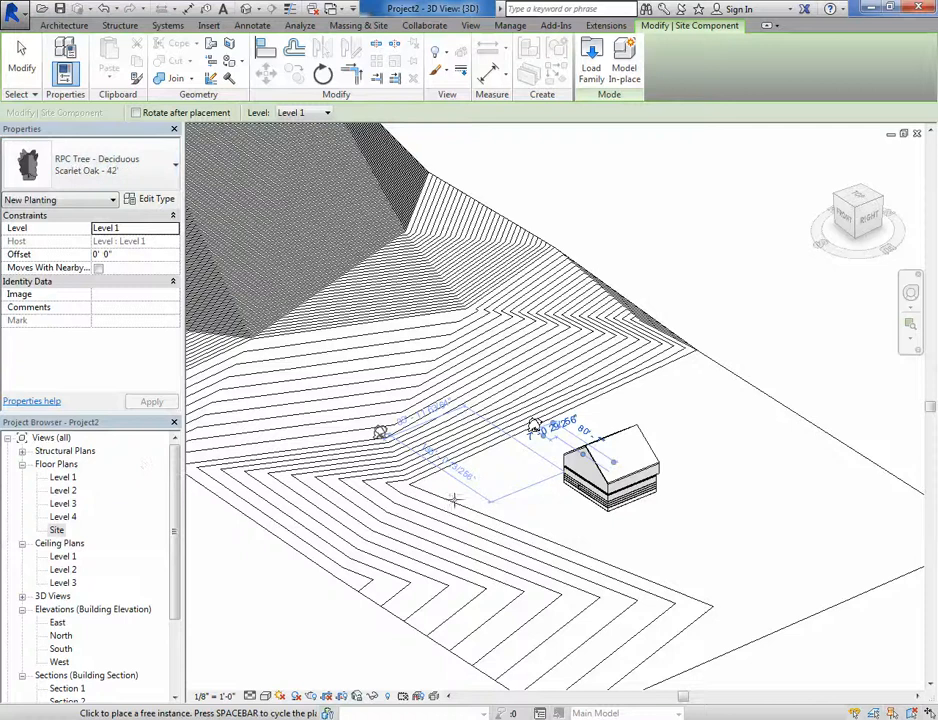
pyautogui.click(643, 570)
pyautogui.click(672, 392)
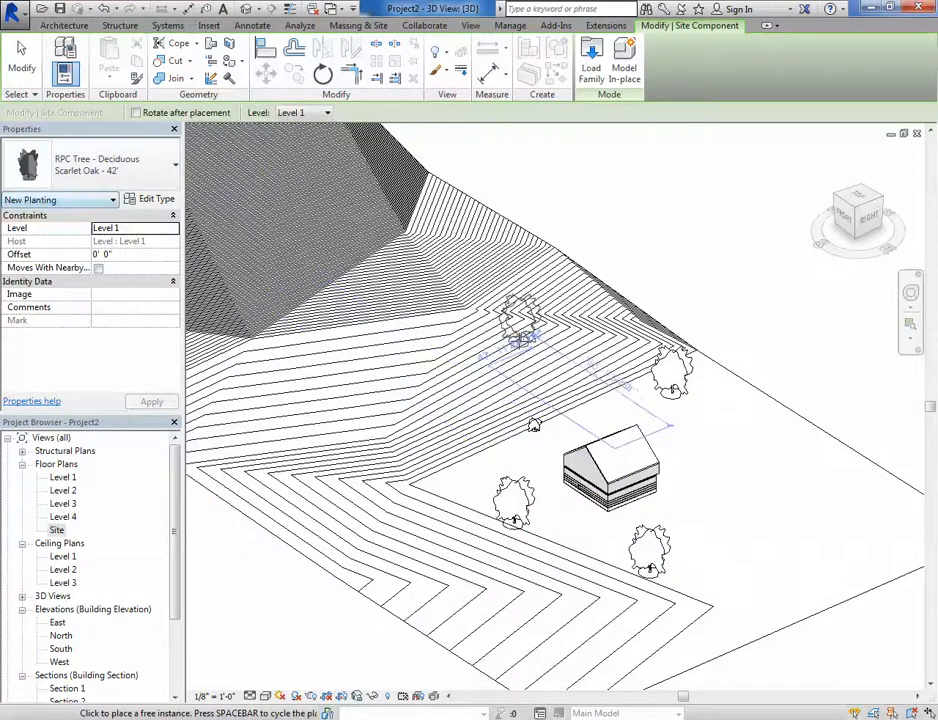
pyautogui.press('Escape')
pyautogui.scroll(-3, 672, 276)
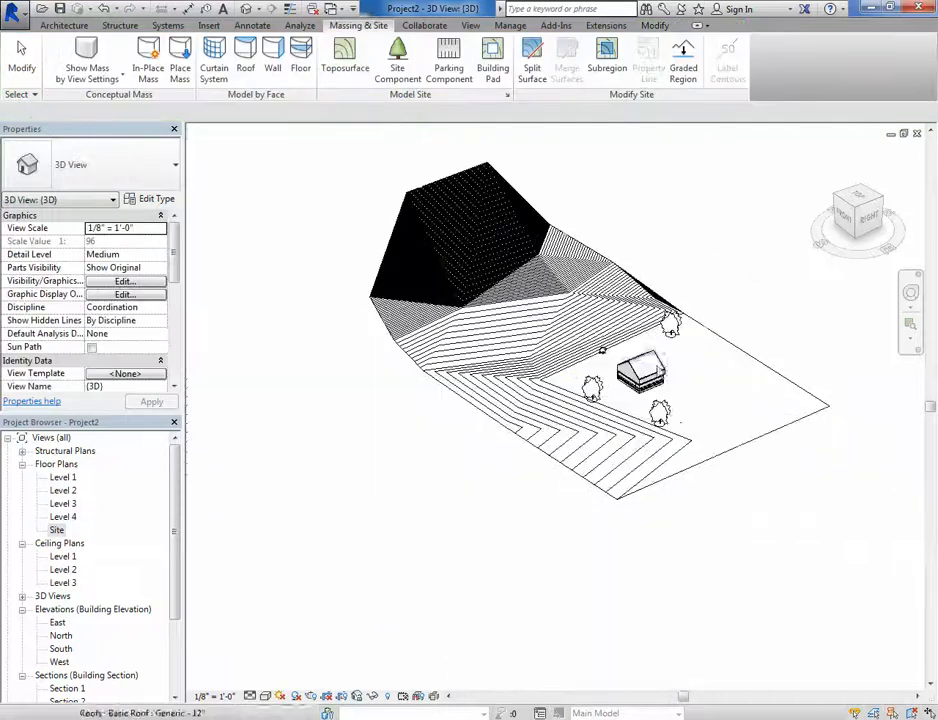
pyautogui.keyDown('shift'); pyautogui.moveTo(642, 372); pyautogui.dragTo(676, 386, button='middle'); pyautogui.keyUp('shift')
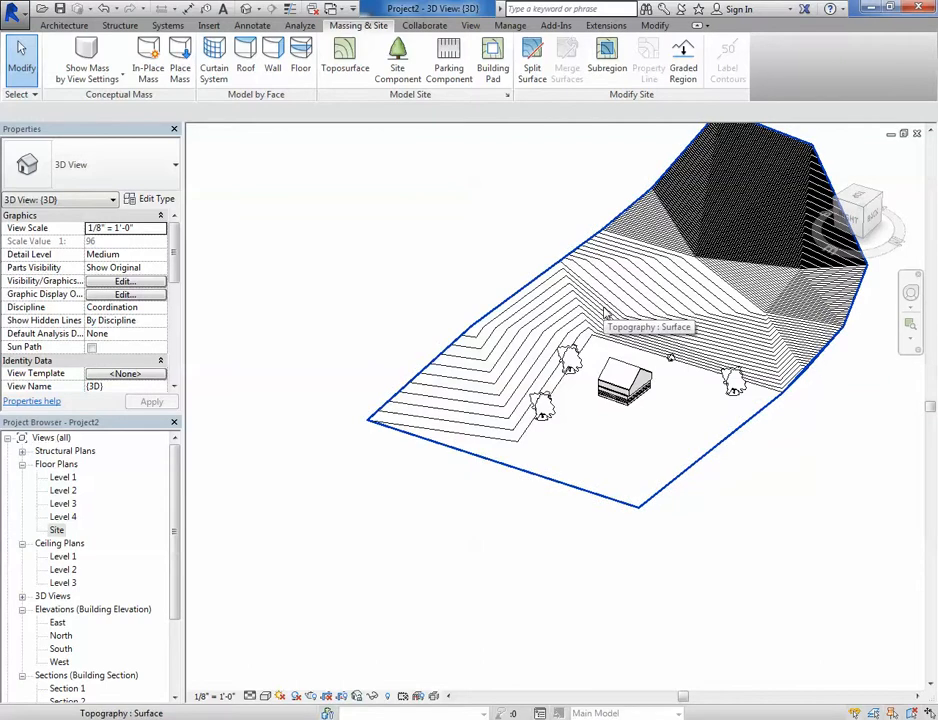
pyautogui.click(397, 63)
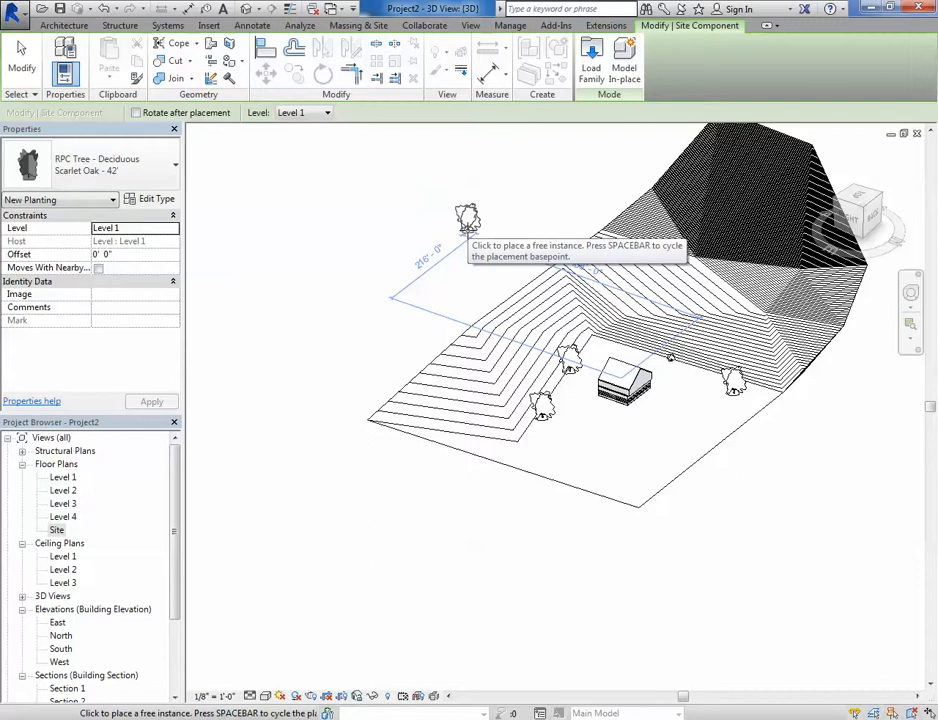
pyautogui.press('Escape')
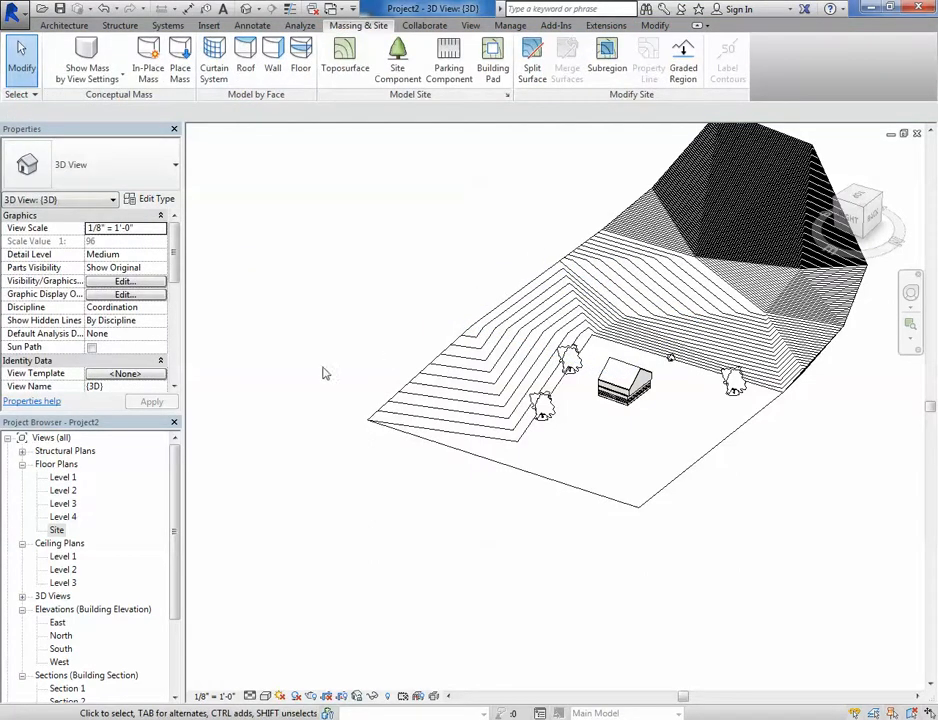
# Step: Open the Section 1 view and examine how the ground meets the building at Level 1
pyautogui.moveTo(178, 554); pyautogui.dragTo(176, 590)
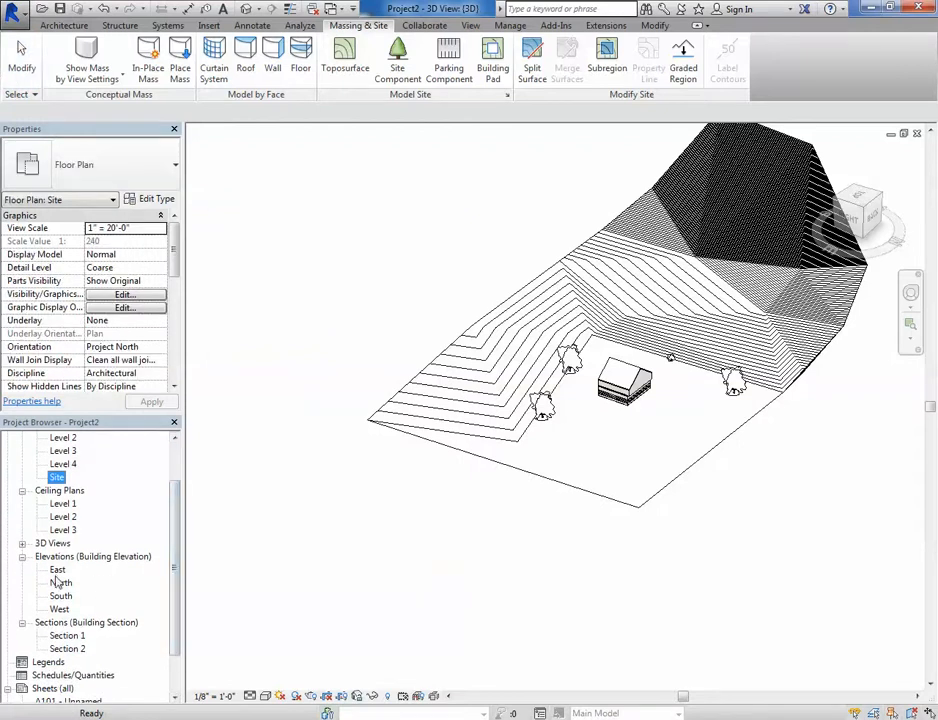
pyautogui.doubleClick(66, 637)
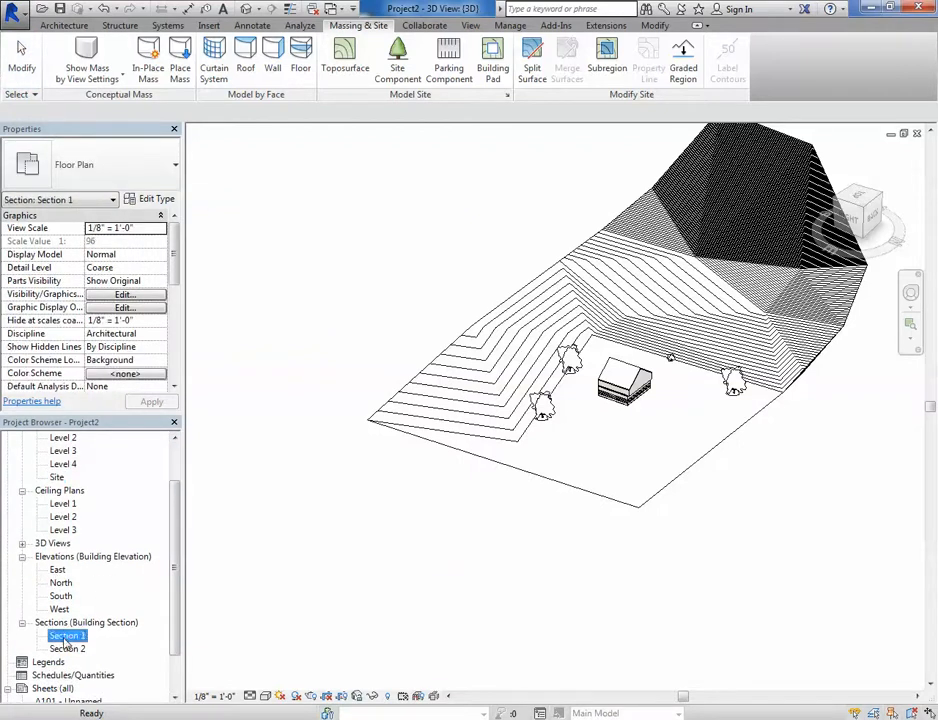
pyautogui.scroll(3, 493, 530)
pyautogui.scroll(2, 618, 499)
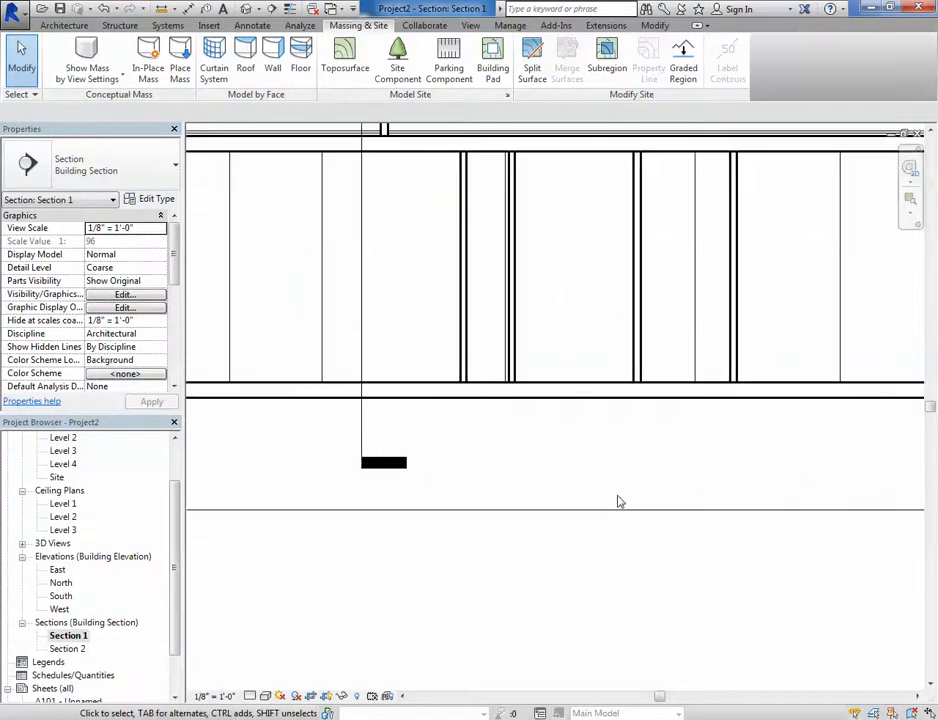
pyautogui.scroll(-5, 618, 499)
pyautogui.moveTo(672, 526); pyautogui.dragTo(620, 577, button='middle')
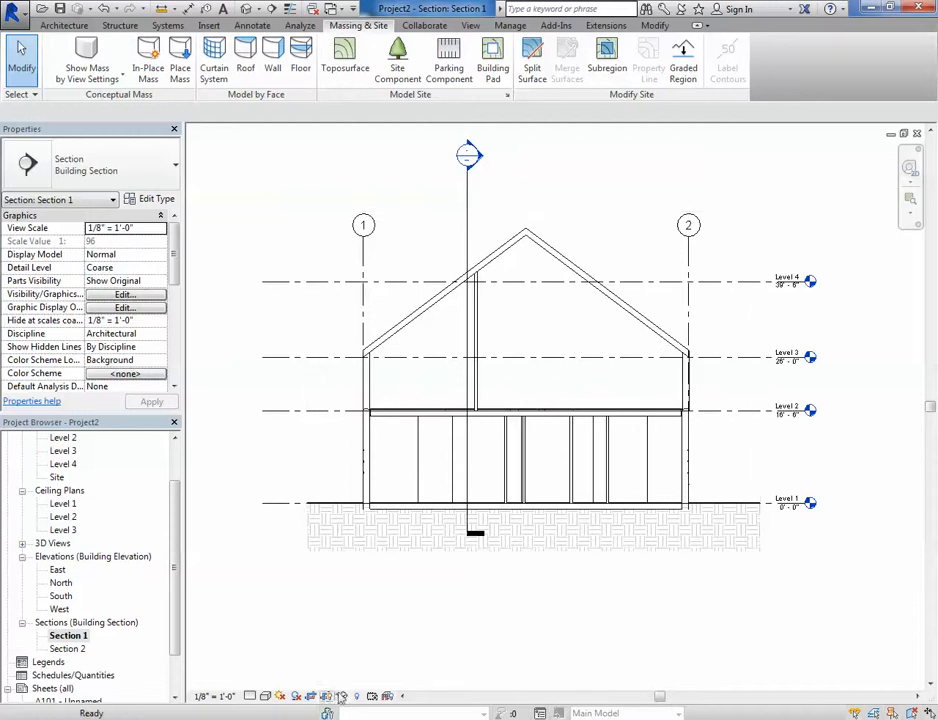
# Step: Open the sheet A101 - Unnamed
pyautogui.moveTo(176, 540)
pyautogui.mouseDown()
pyautogui.moveTo(179, 510)
pyautogui.moveTo(209, 498)
pyautogui.mouseUp()
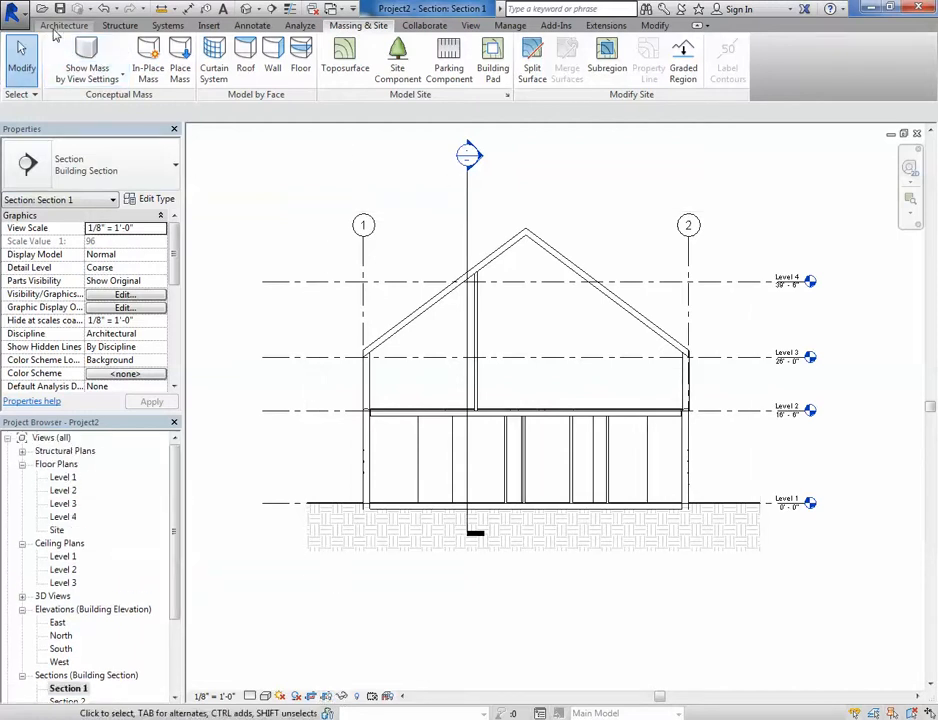
pyautogui.click(60, 26)
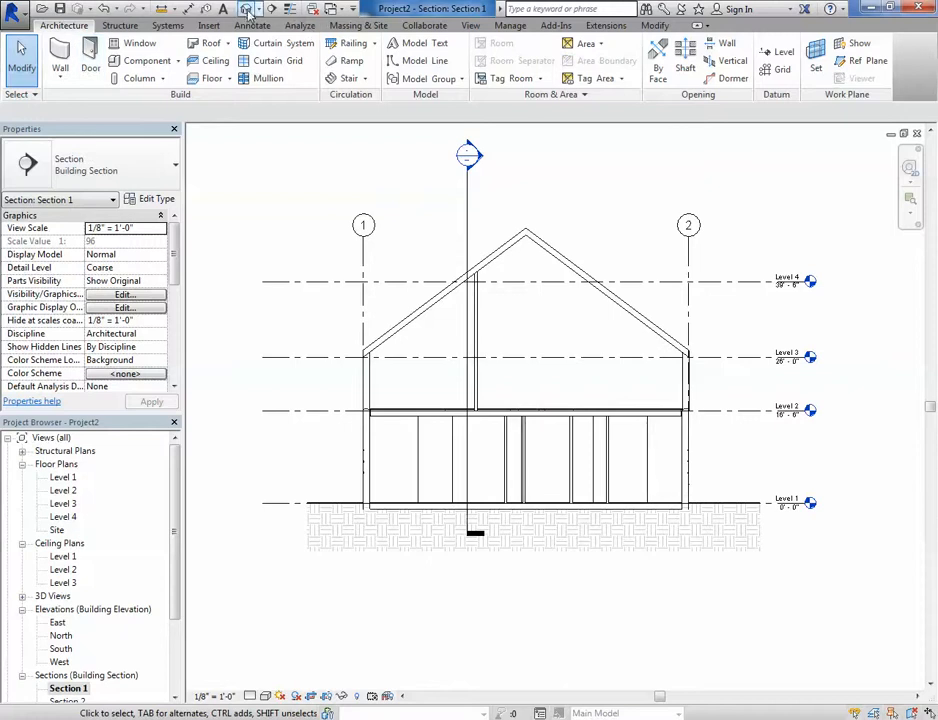
pyautogui.moveTo(179, 524); pyautogui.dragTo(181, 598)
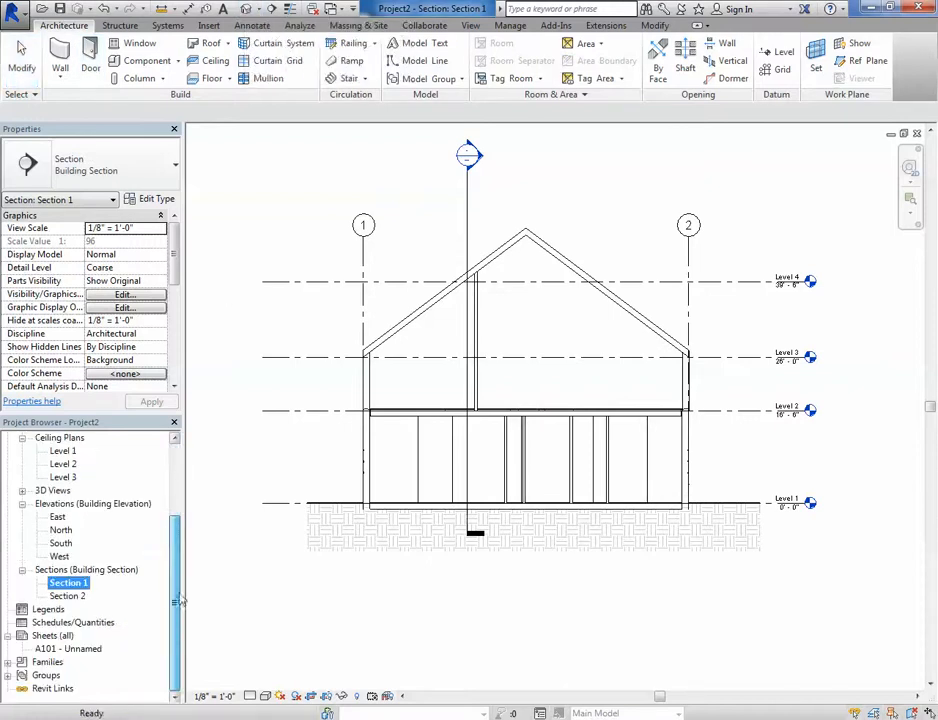
pyautogui.doubleClick(52, 650)
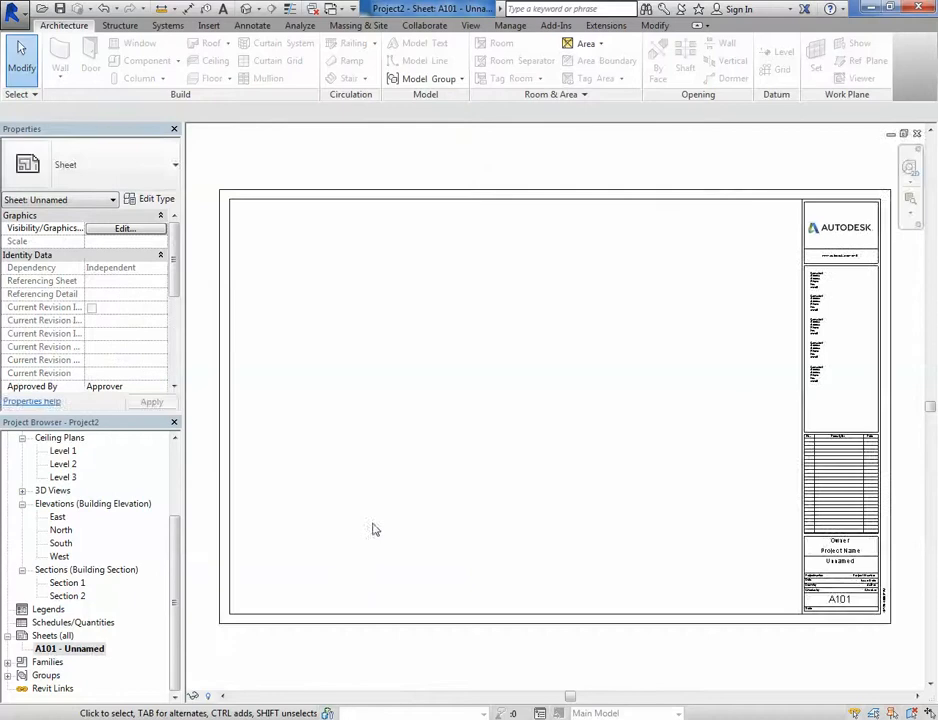
pyautogui.rightClick(50, 636)
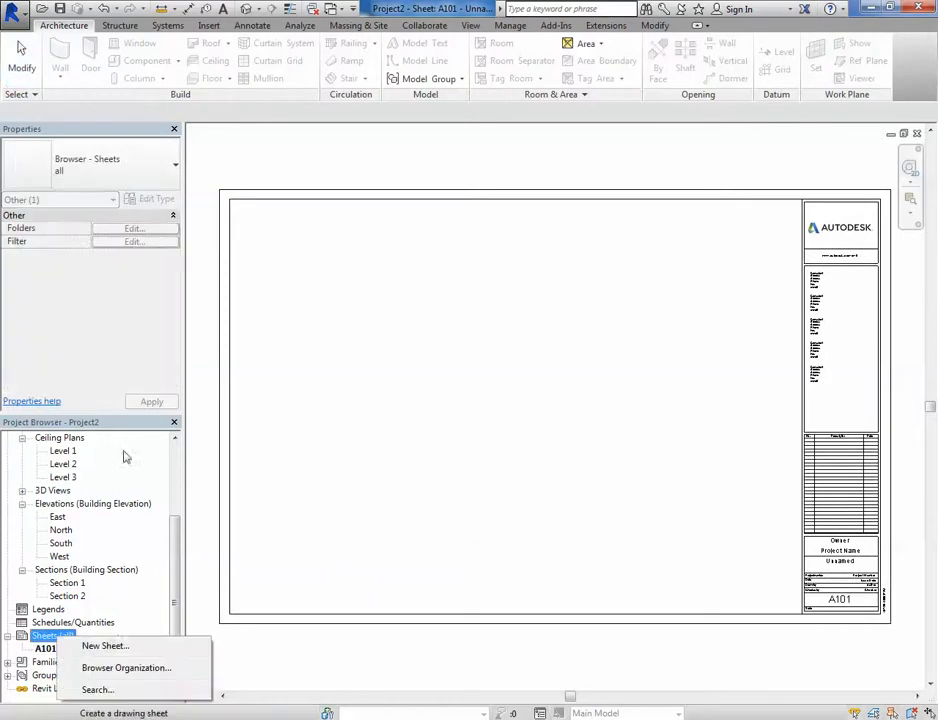
pyautogui.click(474, 412)
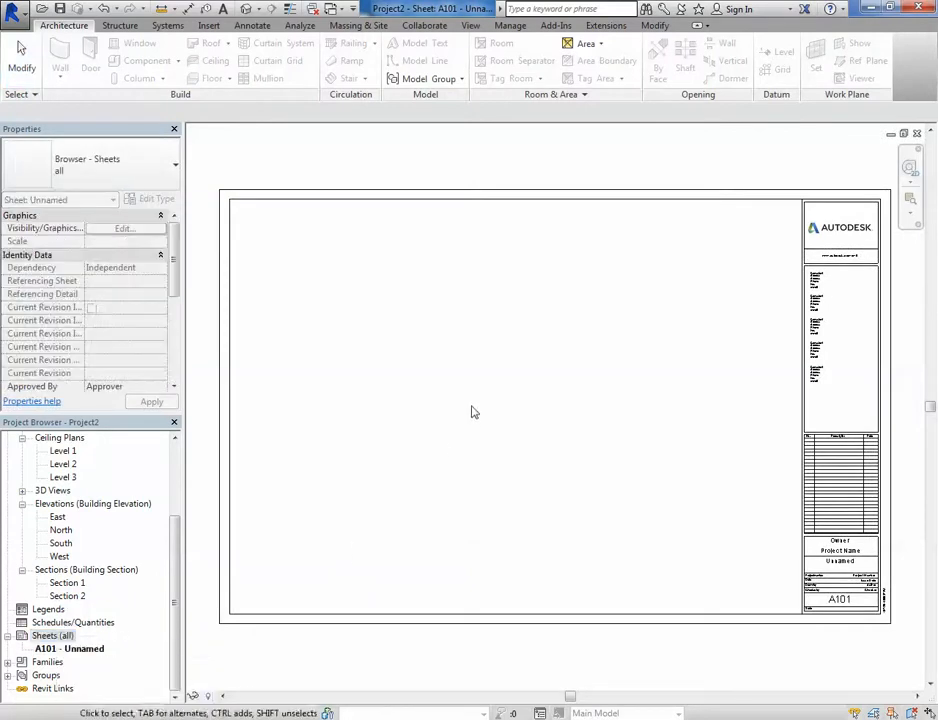
pyautogui.scroll(-2, 513, 410)
pyautogui.scroll(1, 599, 422)
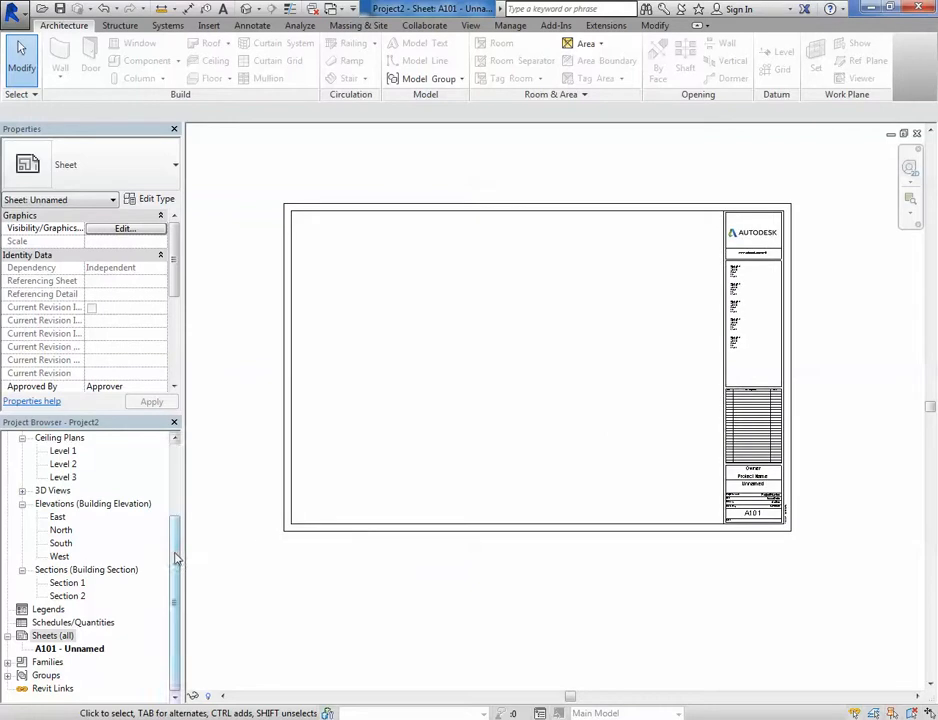
# Step: Place the Level 1 floor plan on sheet A101 with the building near the middle of the title block's drawing area
pyautogui.moveTo(176, 555); pyautogui.dragTo(180, 471)
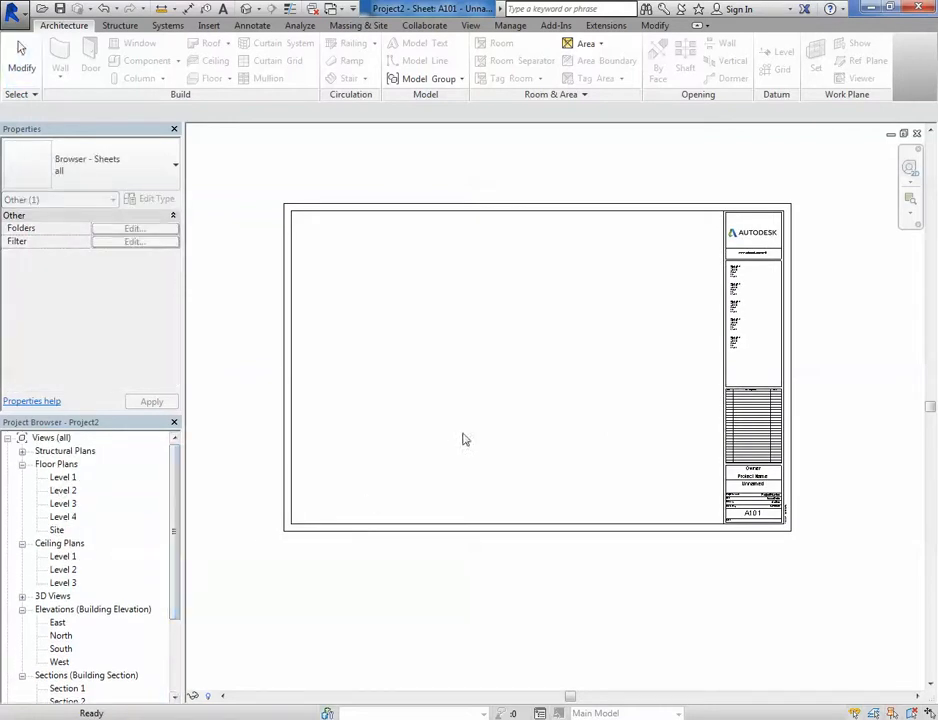
pyautogui.moveTo(58, 482); pyautogui.dragTo(459, 356)
pyautogui.click(511, 374)
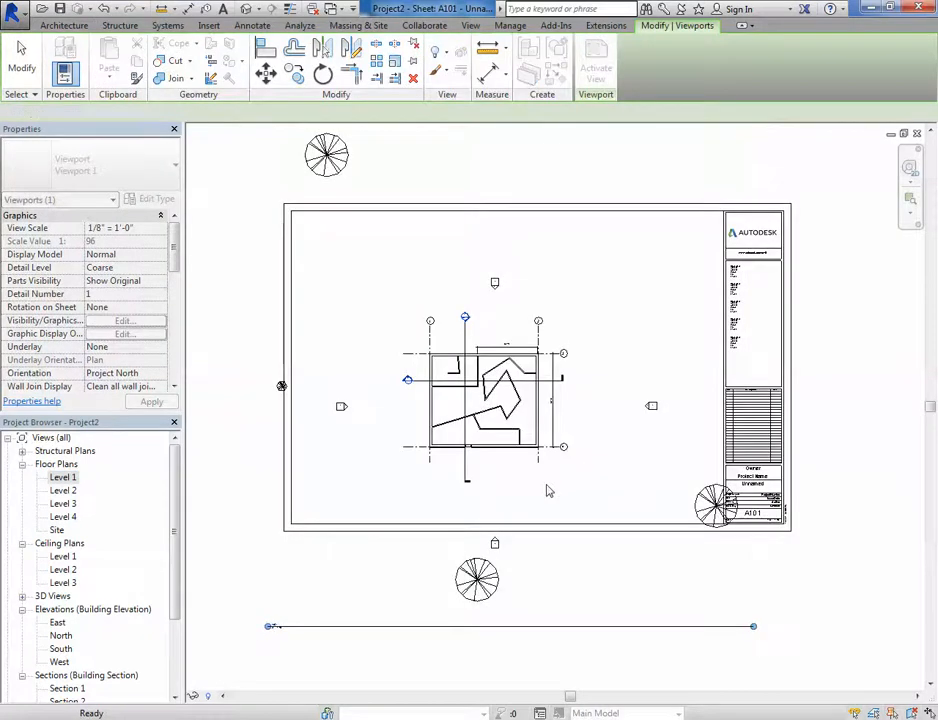
pyautogui.scroll(-2, 750, 530)
pyautogui.click(778, 534)
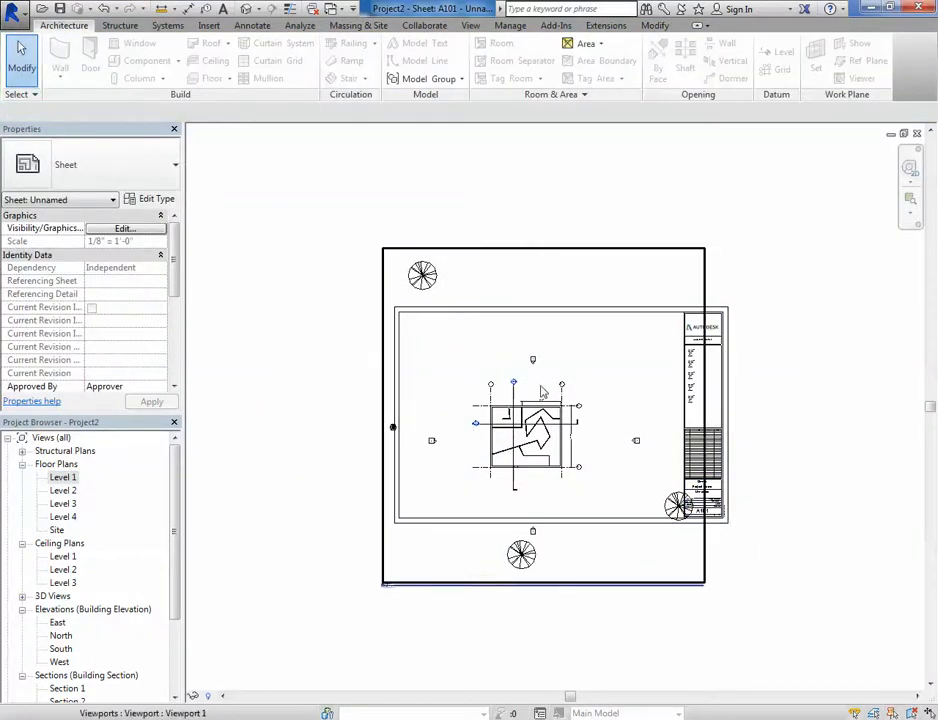
# Step: Delete the Level 1 floor plan viewport from sheet A101
pyautogui.scroll(2, 540, 389)
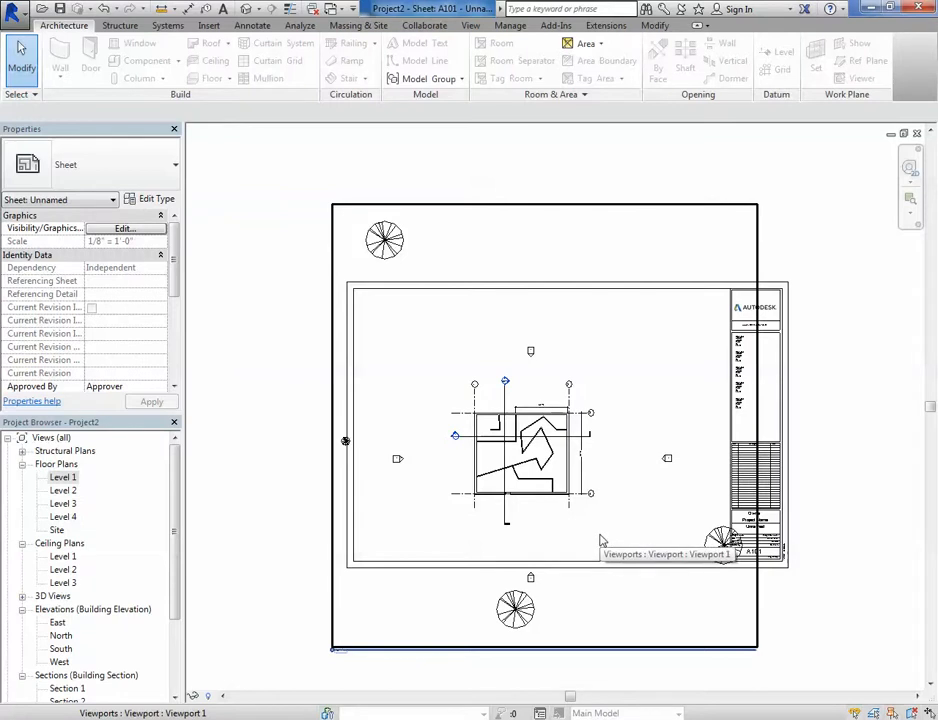
pyautogui.scroll(-3, 600, 540)
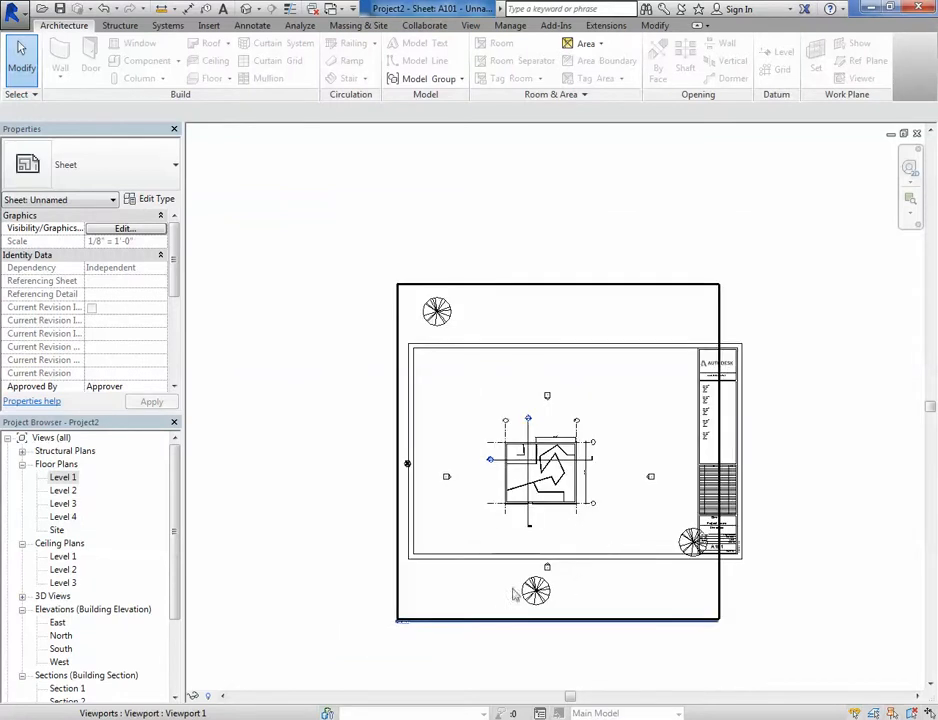
pyautogui.click(511, 301)
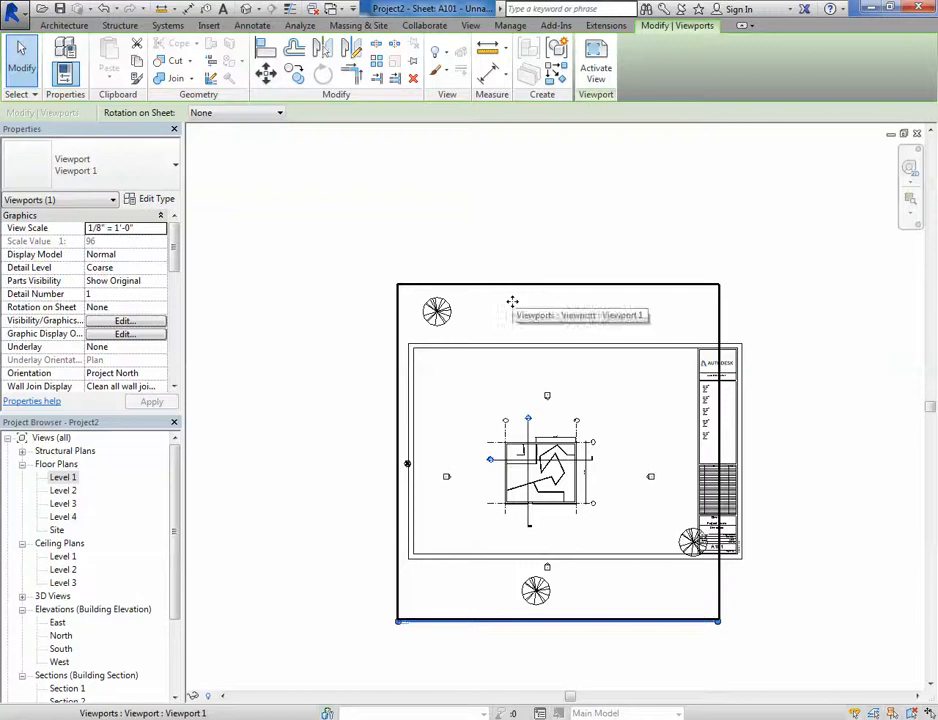
pyautogui.press('Delete')
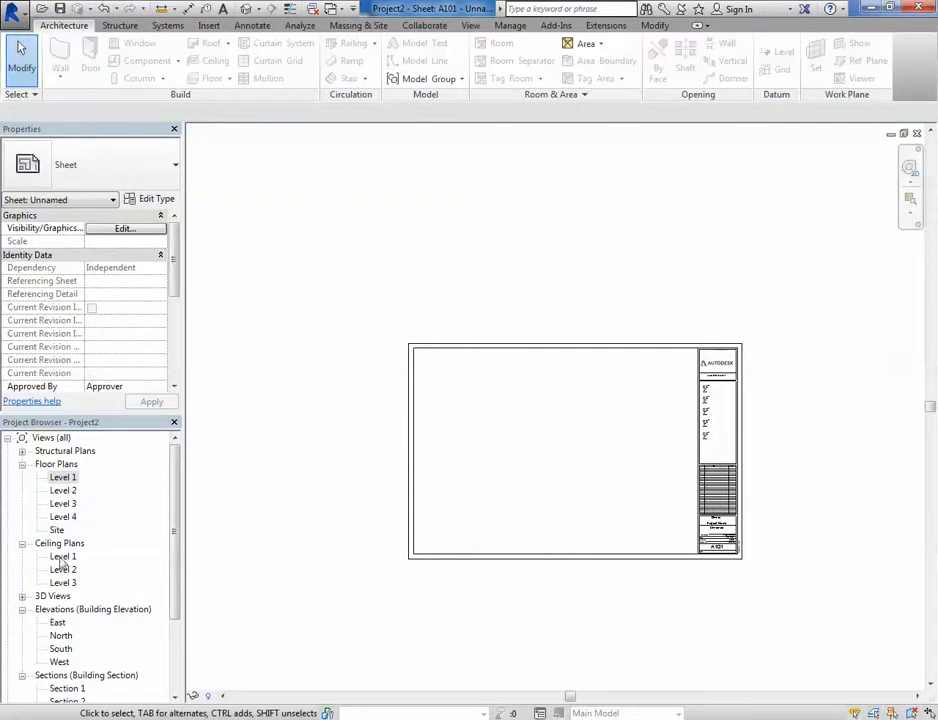
# Step: Place the East elevation on sheet A101 and move its viewport so the building sits near the middle of the title block's drawing area
pyautogui.moveTo(57, 622); pyautogui.dragTo(542, 440)
pyautogui.click(577, 469)
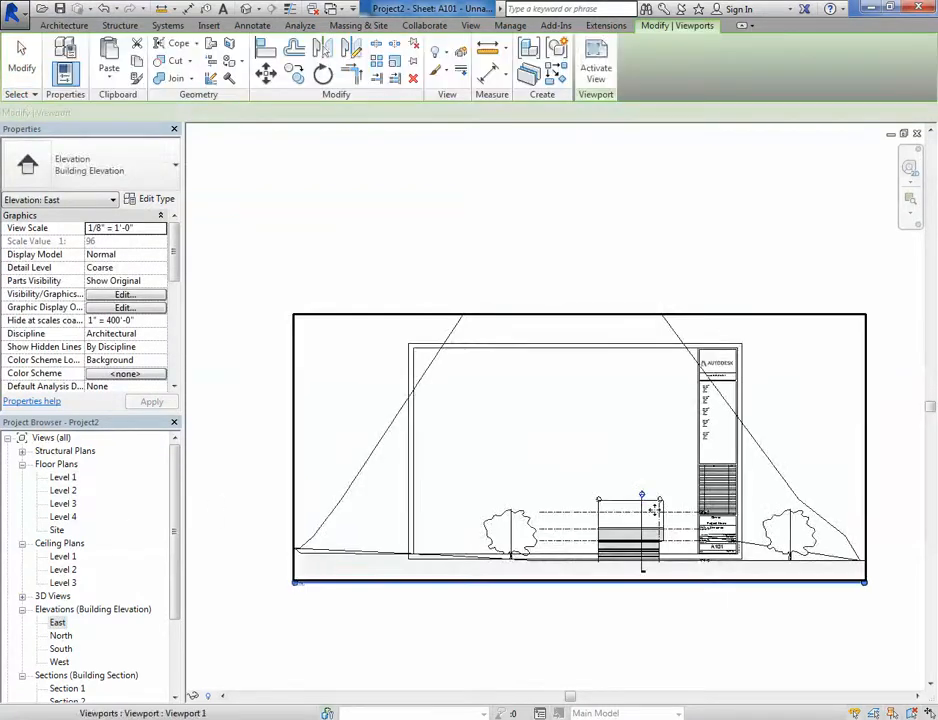
pyautogui.moveTo(814, 312)
pyautogui.mouseDown()
pyautogui.moveTo(776, 268)
pyautogui.moveTo(689, 260)
pyautogui.moveTo(711, 258)
pyautogui.mouseUp()
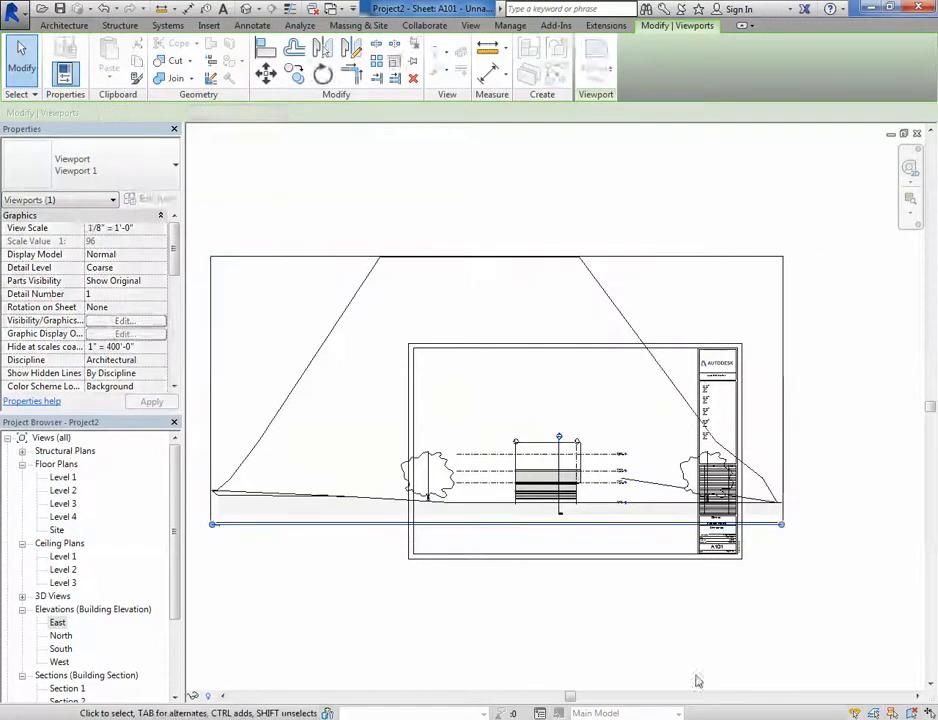
pyautogui.scroll(-2, 601, 628)
pyautogui.scroll(2, 500, 572)
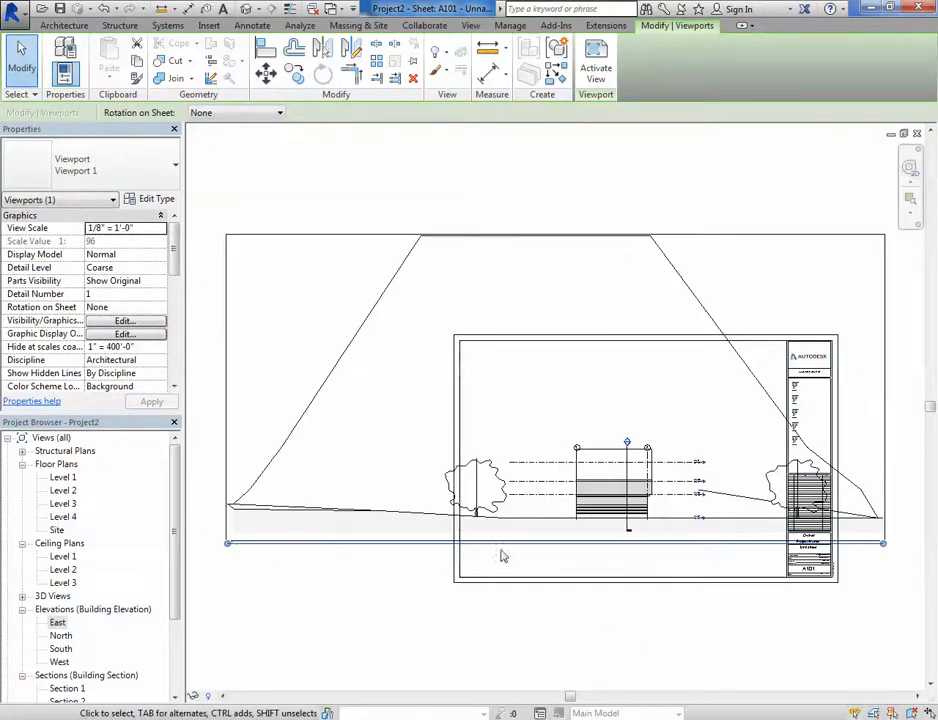
pyautogui.click(519, 613)
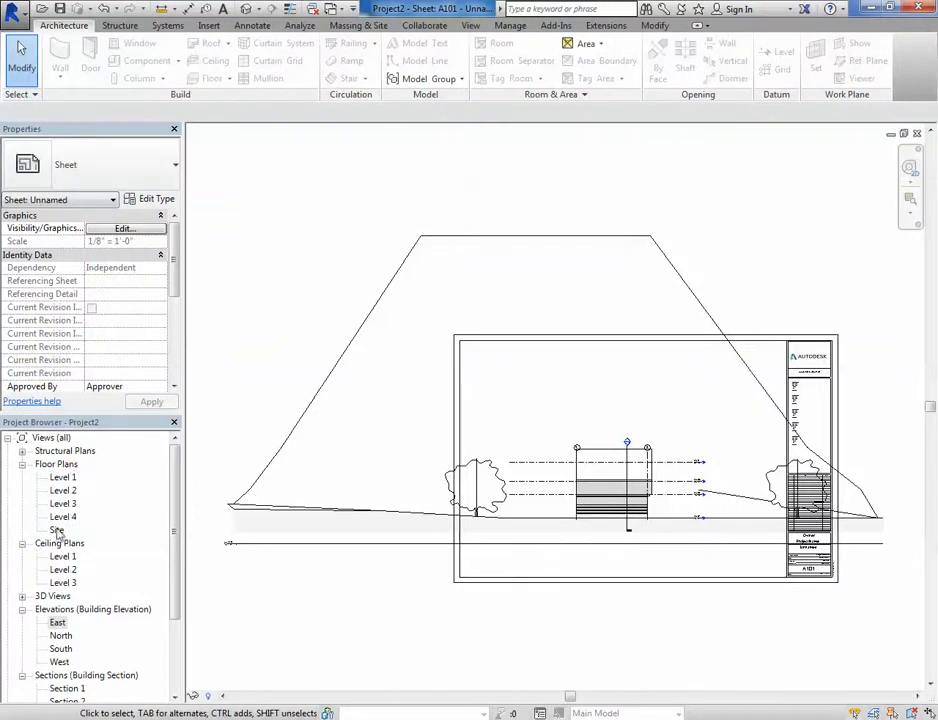
pyautogui.moveTo(60, 505); pyautogui.dragTo(490, 374)
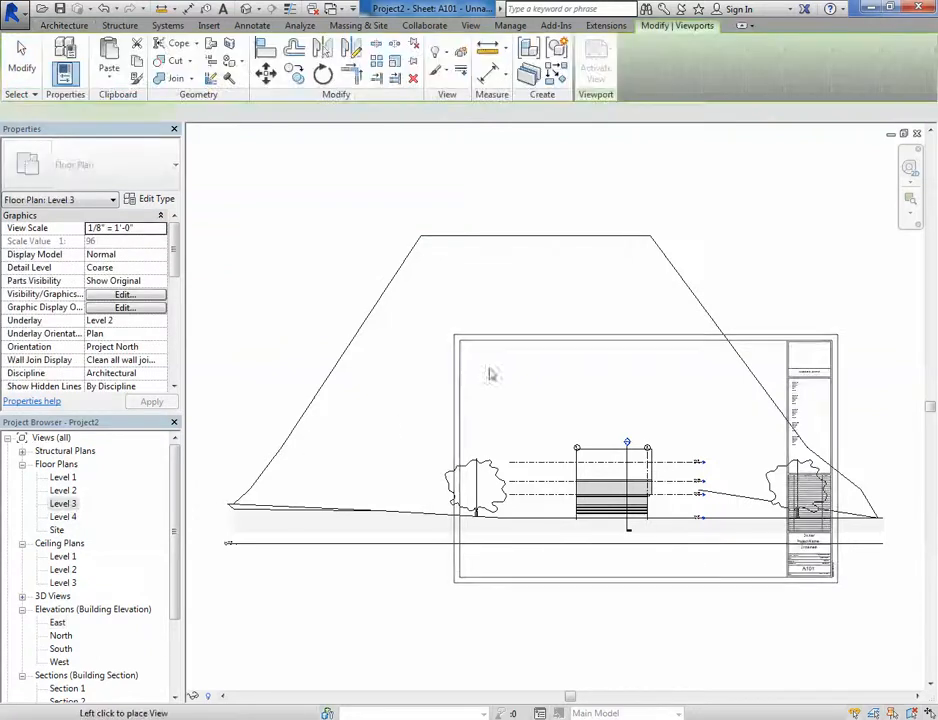
pyautogui.press('Escape')
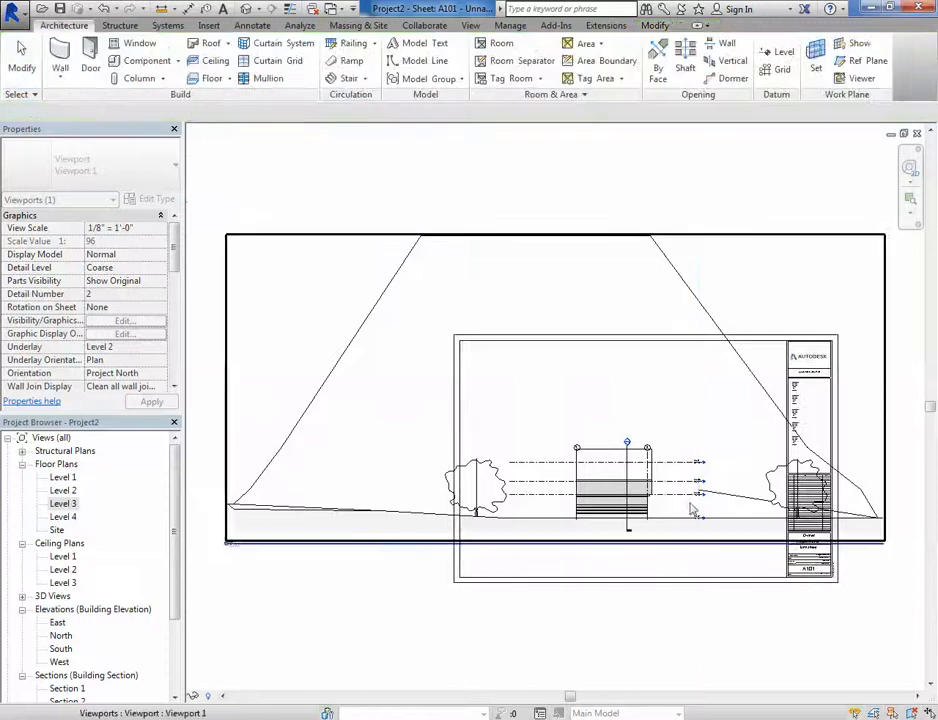
pyautogui.click(724, 510)
pyautogui.scroll(-2, 722, 510)
pyautogui.scroll(4, 871, 556)
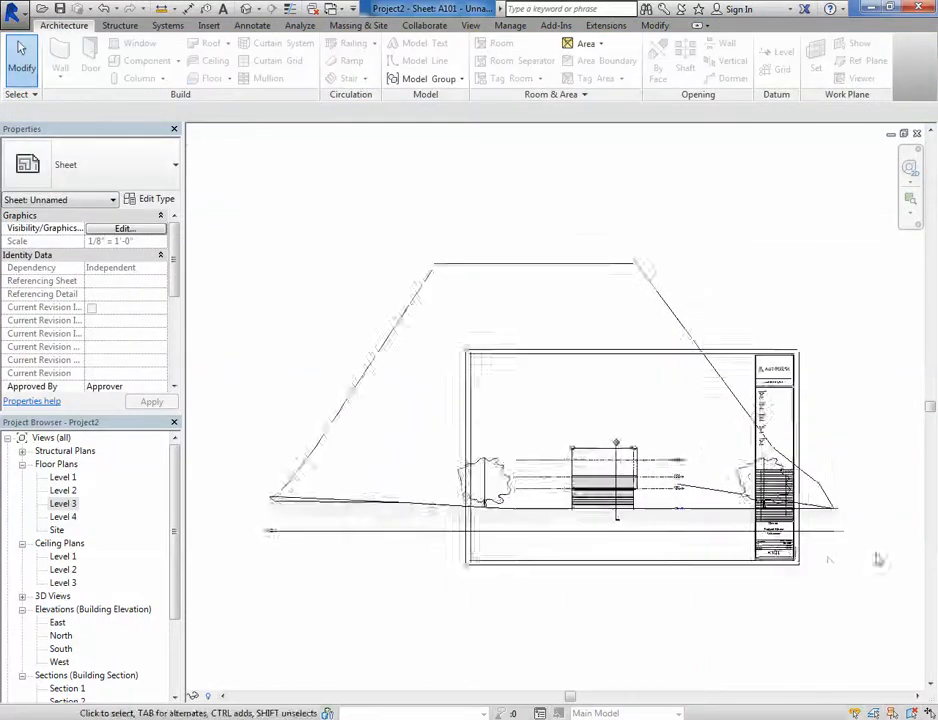
pyautogui.scroll(-1, 535, 568)
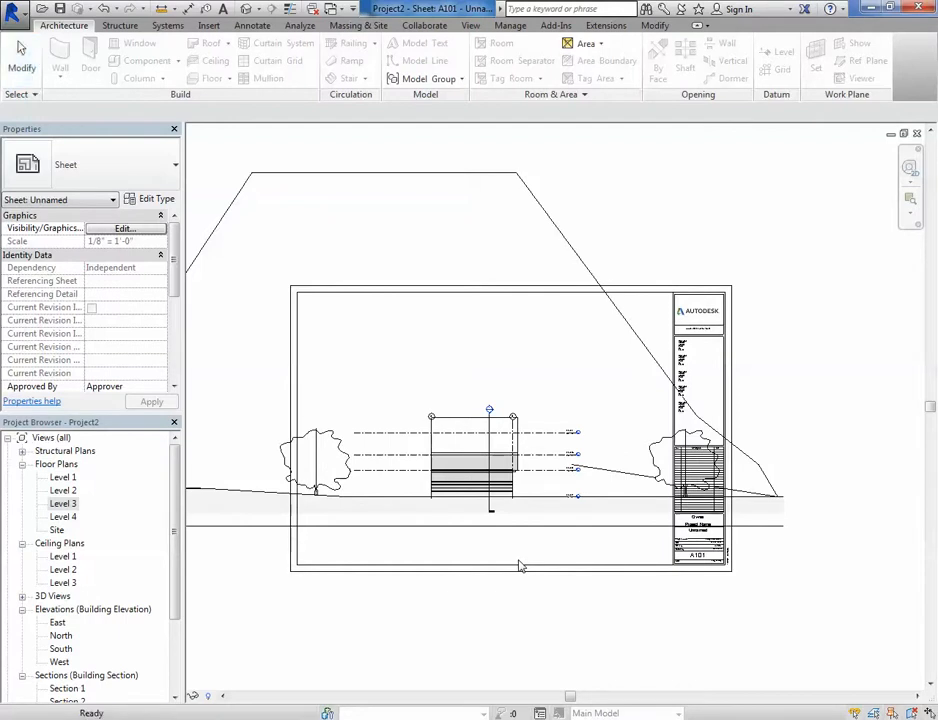
pyautogui.scroll(-3, 518, 566)
pyautogui.scroll(2, 503, 541)
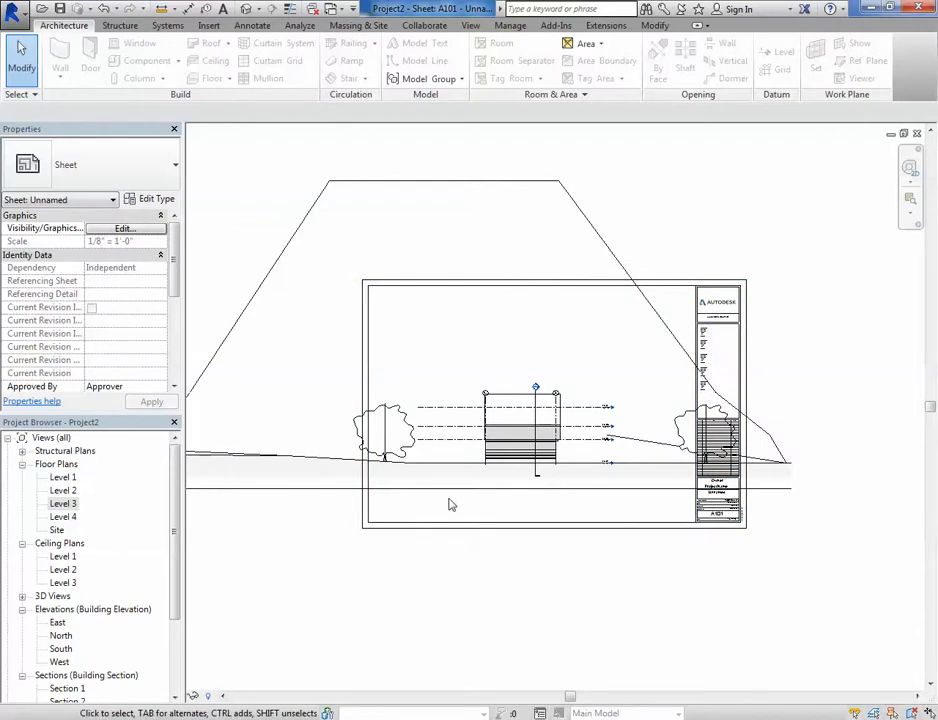
# Step: Open the Level 3 floor plan and set its view scale to 1/16" = 1'-0"
pyautogui.doubleClick(63, 503)
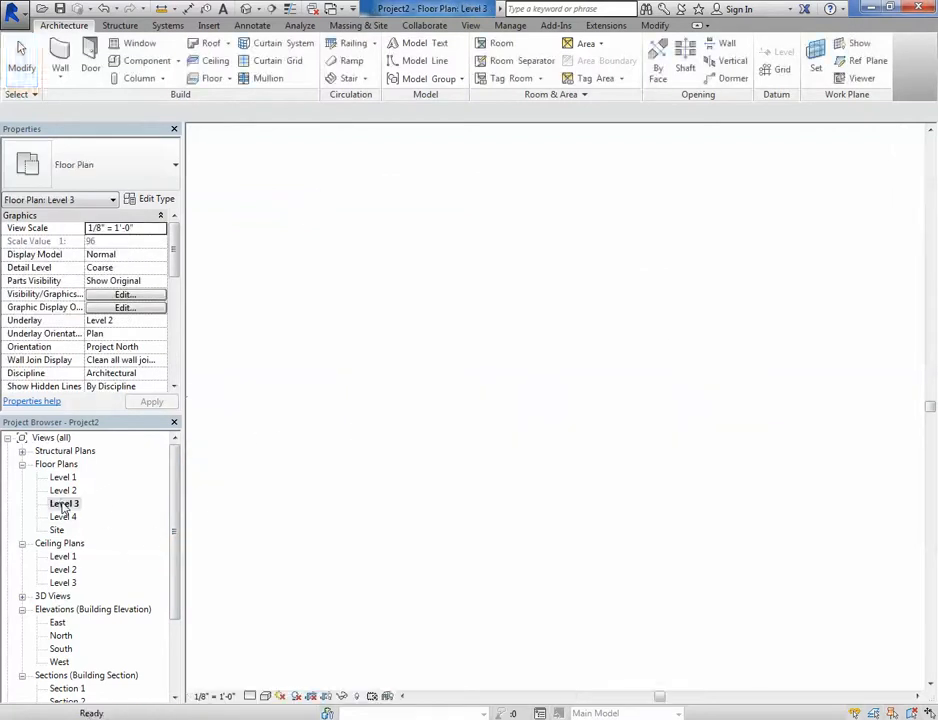
pyautogui.scroll(-5, 446, 509)
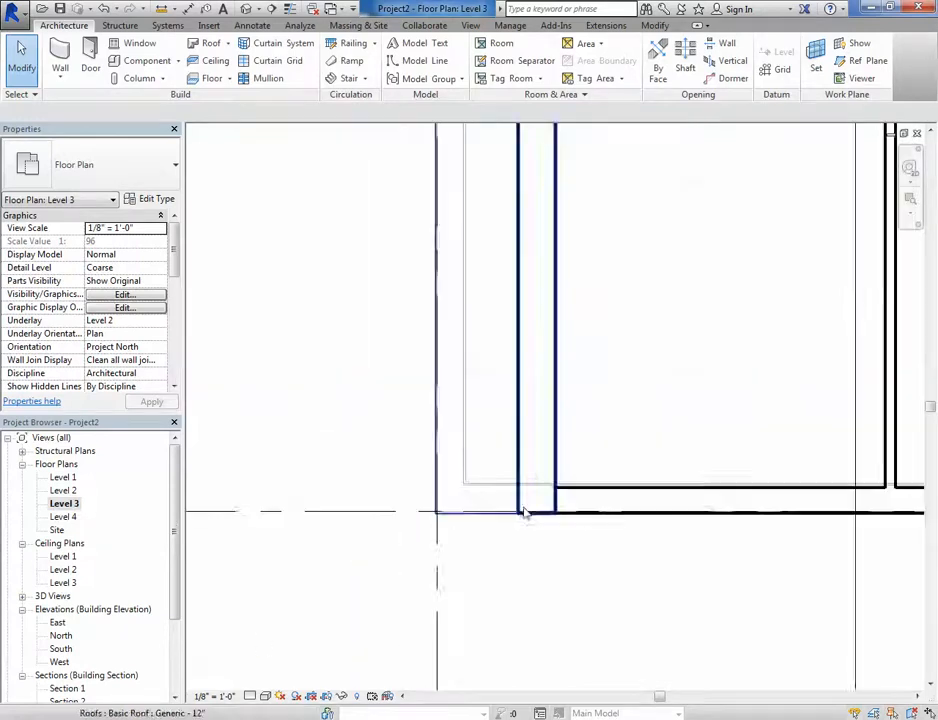
pyautogui.scroll(-2, 625, 506)
pyautogui.moveTo(625, 506); pyautogui.dragTo(568, 494, button='middle')
pyautogui.scroll(1, 568, 494)
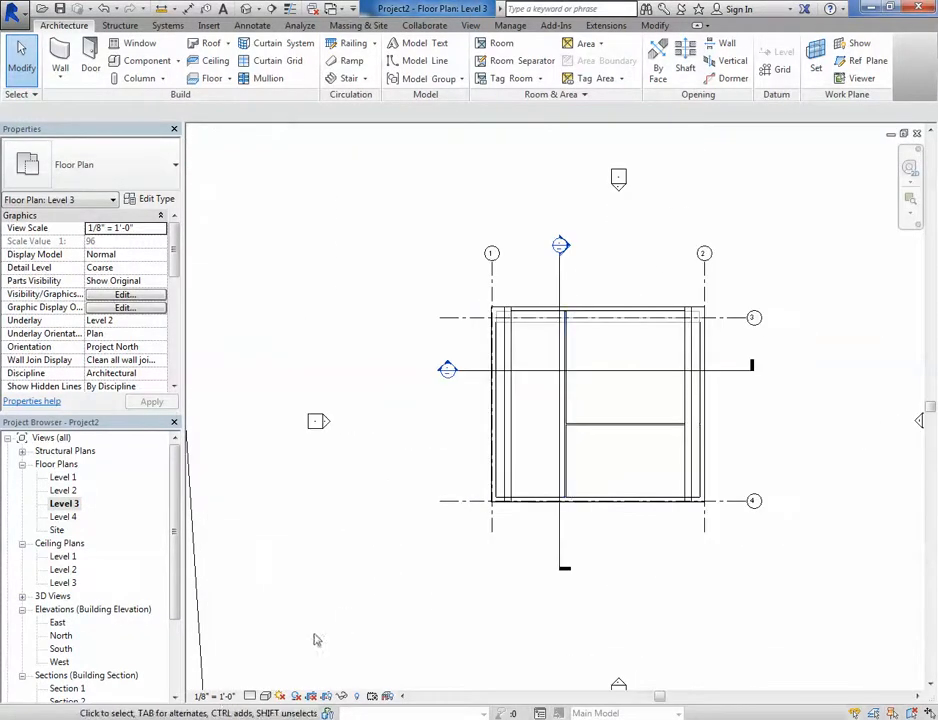
pyautogui.click(224, 697)
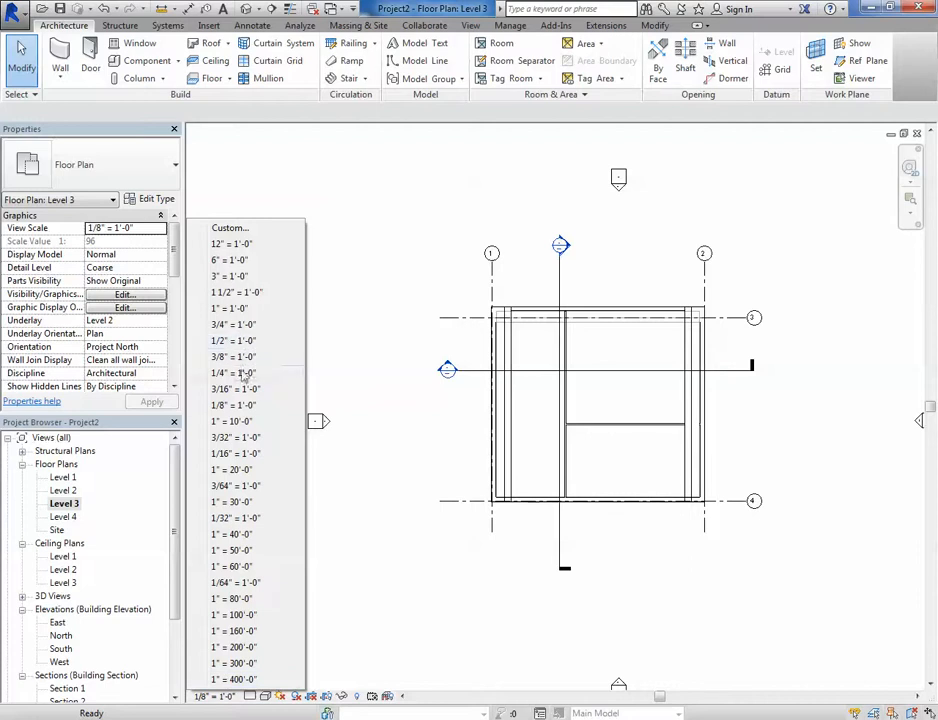
pyautogui.click(233, 455)
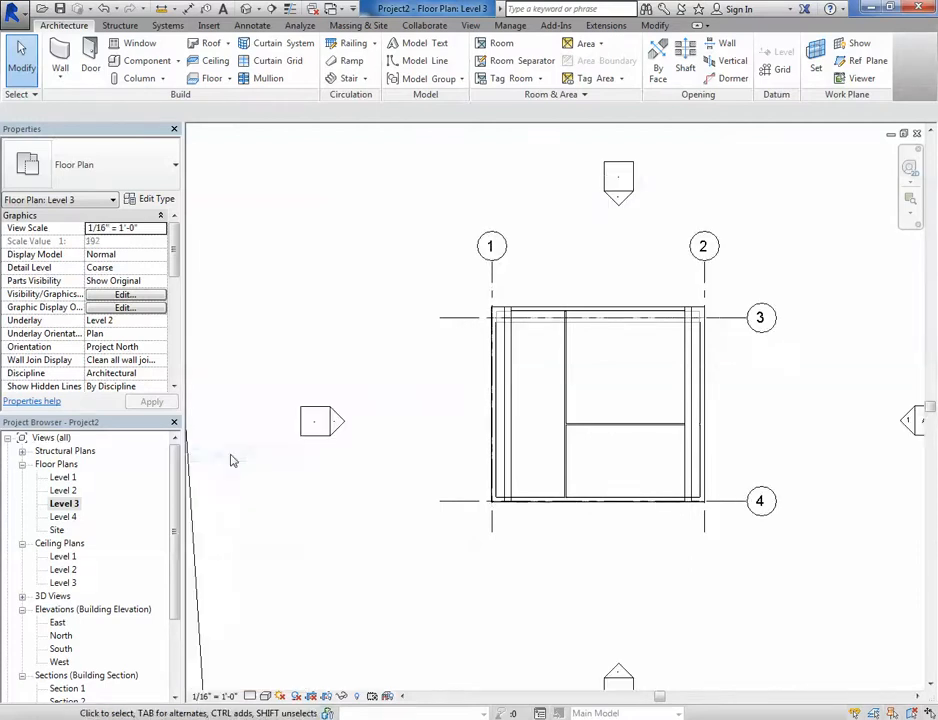
# Step: Hide the category of the Scarlet Oak trees in the Level 3 floor plan, and undo the hiding
pyautogui.scroll(-2, 551, 456)
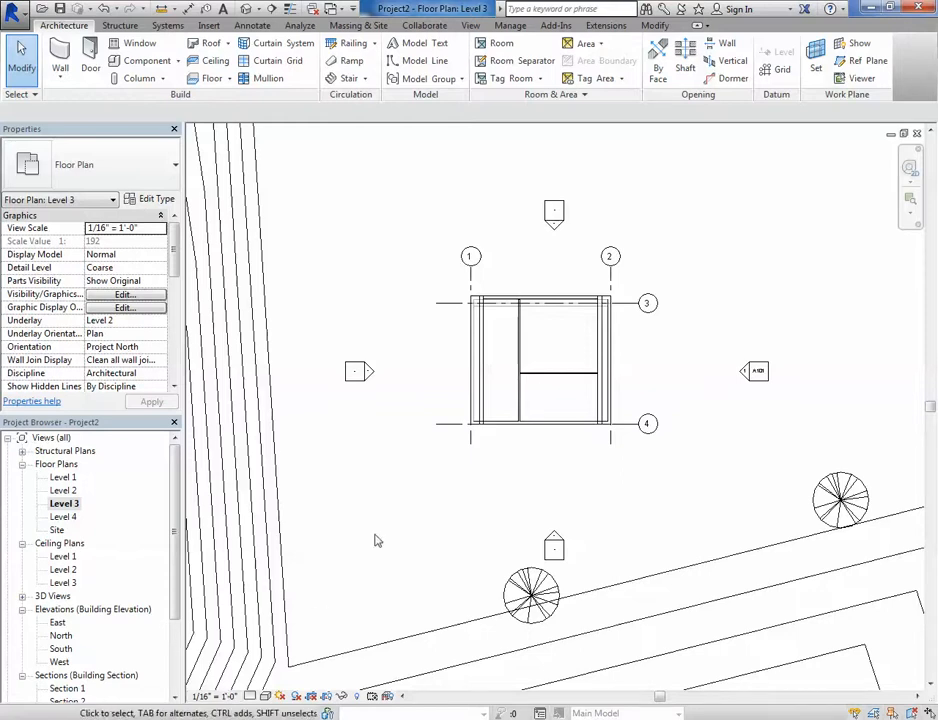
pyautogui.scroll(-2, 553, 460)
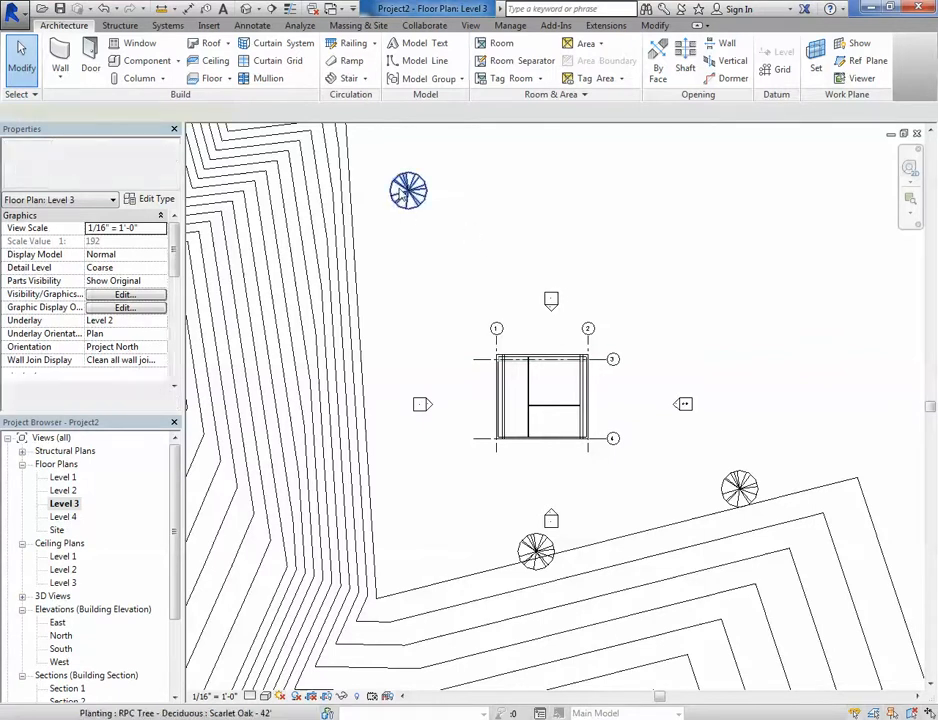
pyautogui.click(401, 193)
pyautogui.rightClick(401, 193)
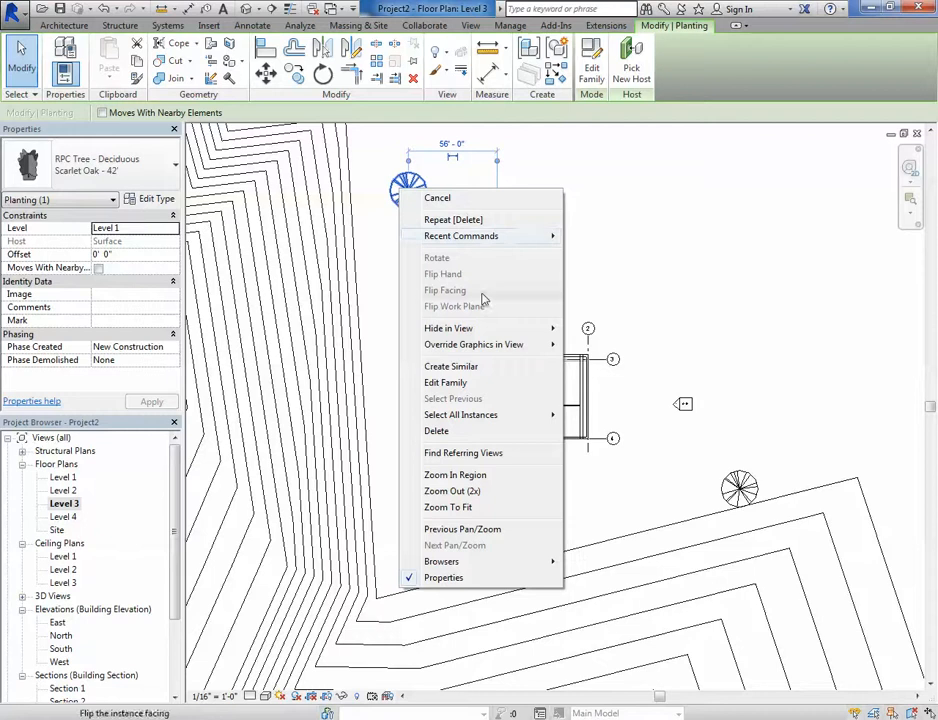
pyautogui.moveTo(480, 330)
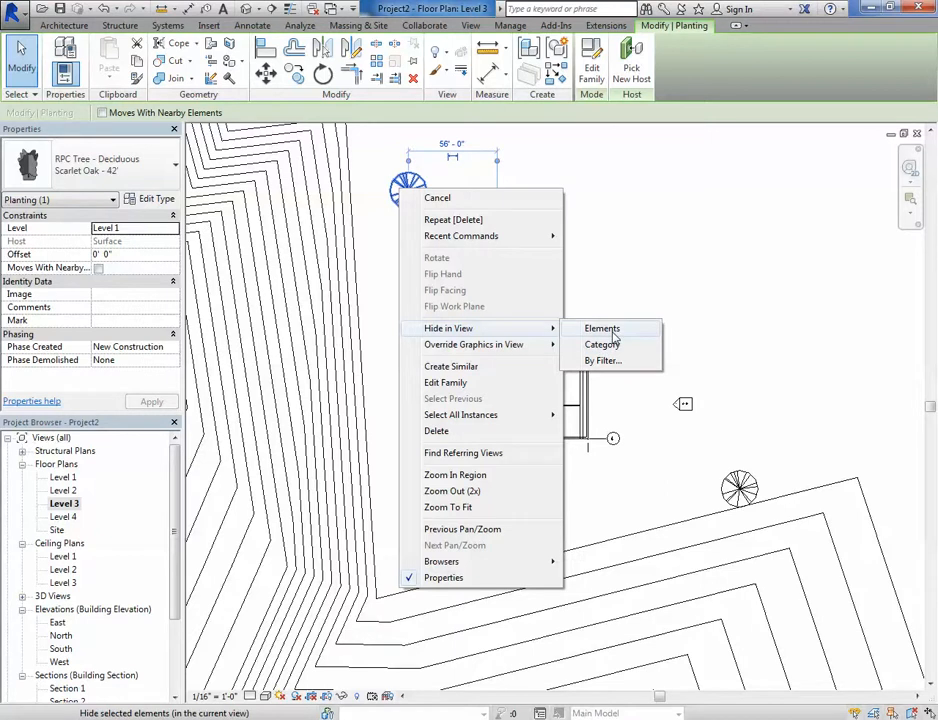
pyautogui.click(604, 344)
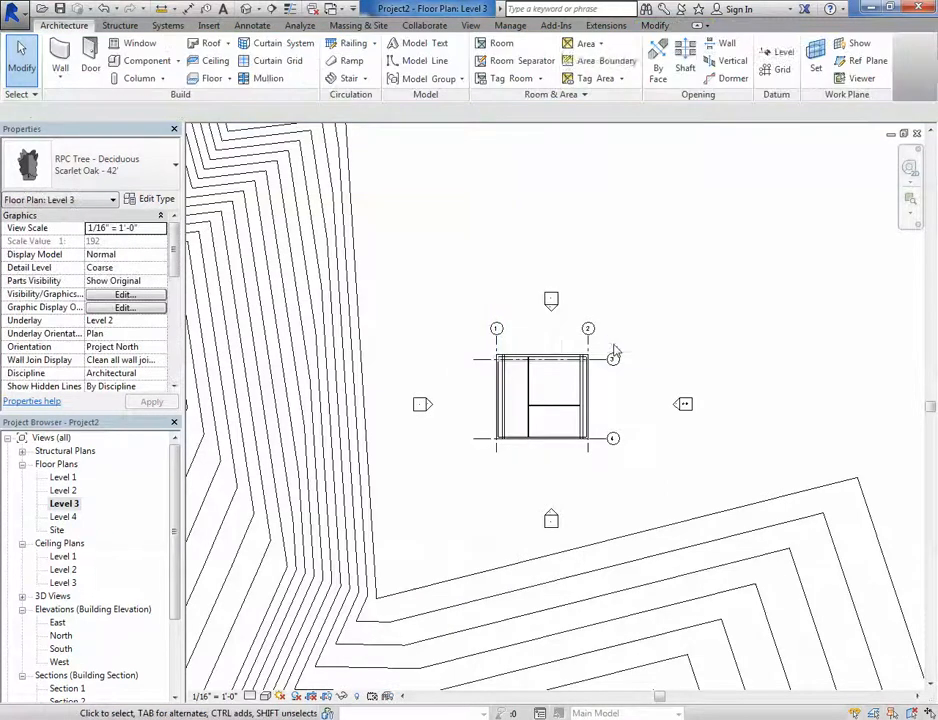
pyautogui.hotkey('ctrl', 'z')
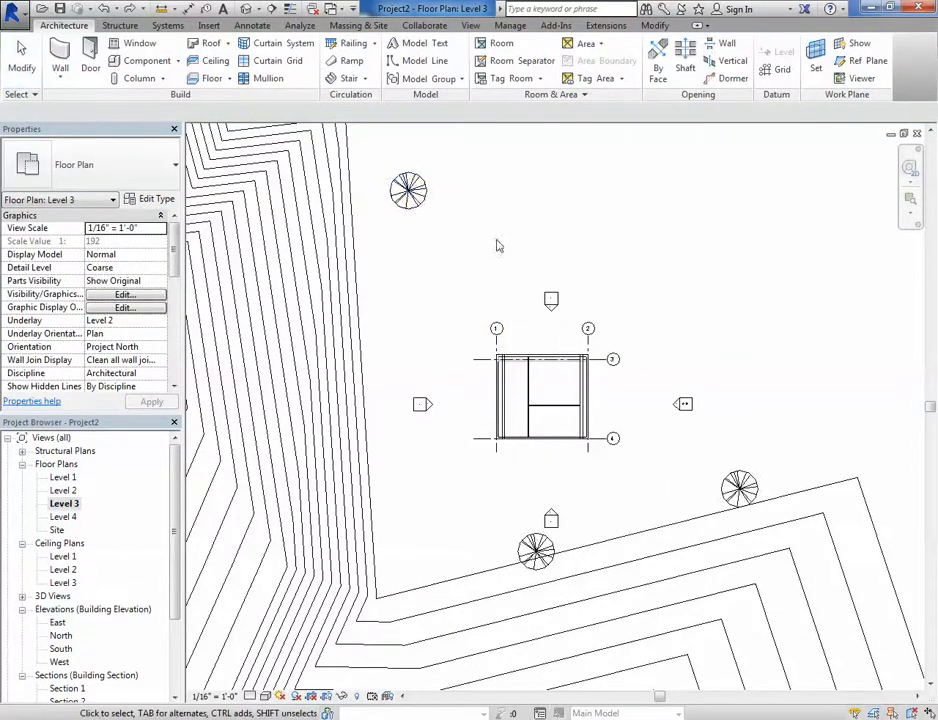
# Step: Hide only the Scarlet Oak northwest of the building in the Level 3 floor plan, and undo the hiding
pyautogui.click(404, 189)
pyautogui.rightClick(417, 193)
pyautogui.moveTo(540, 332)
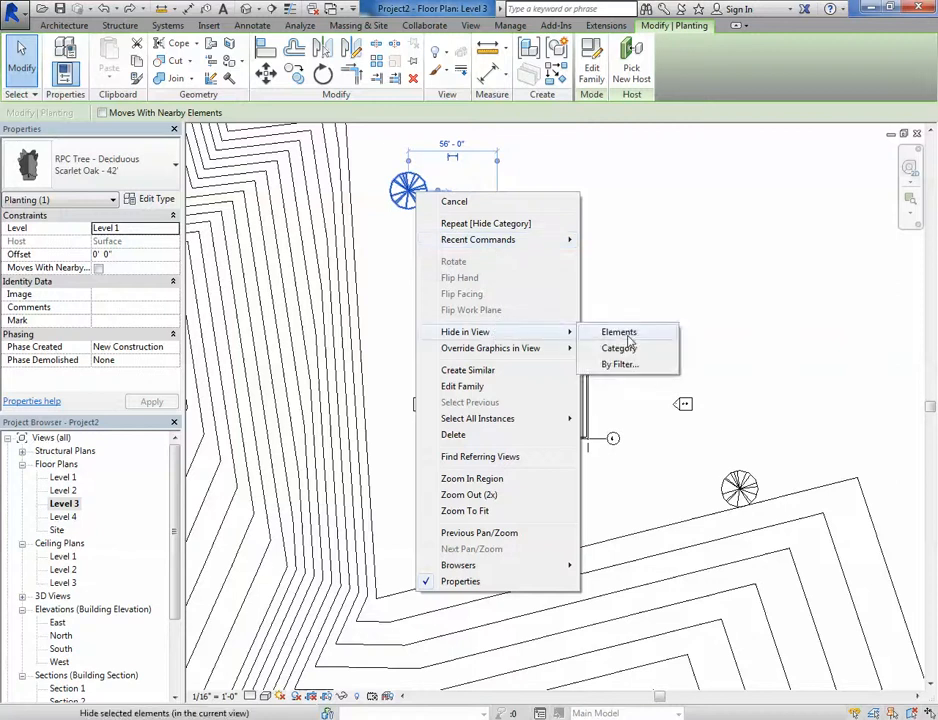
pyautogui.click(627, 337)
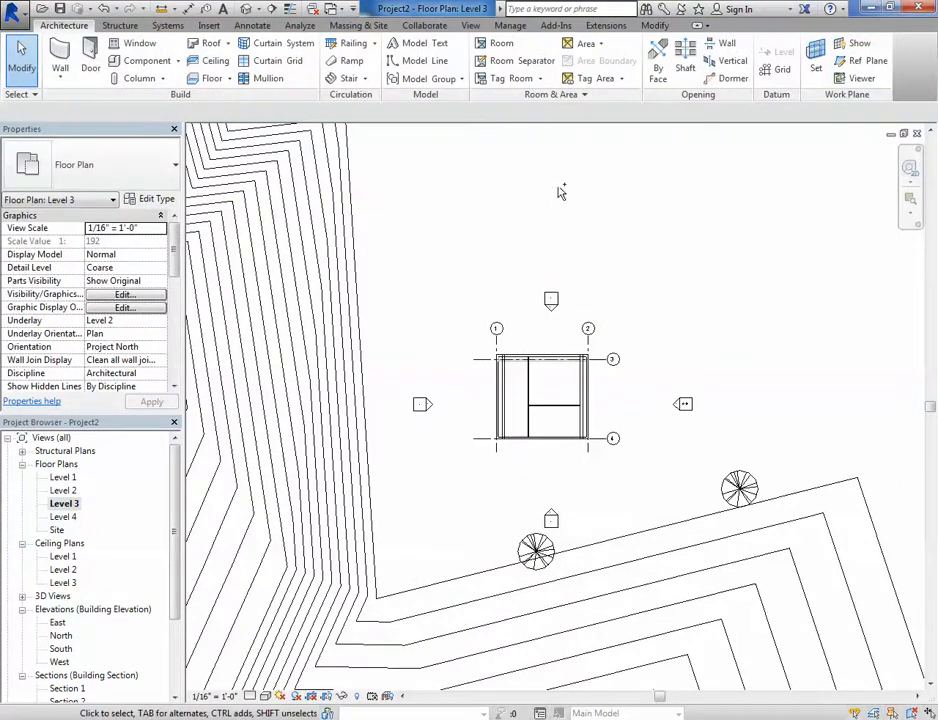
pyautogui.hotkey('ctrl', 'z')
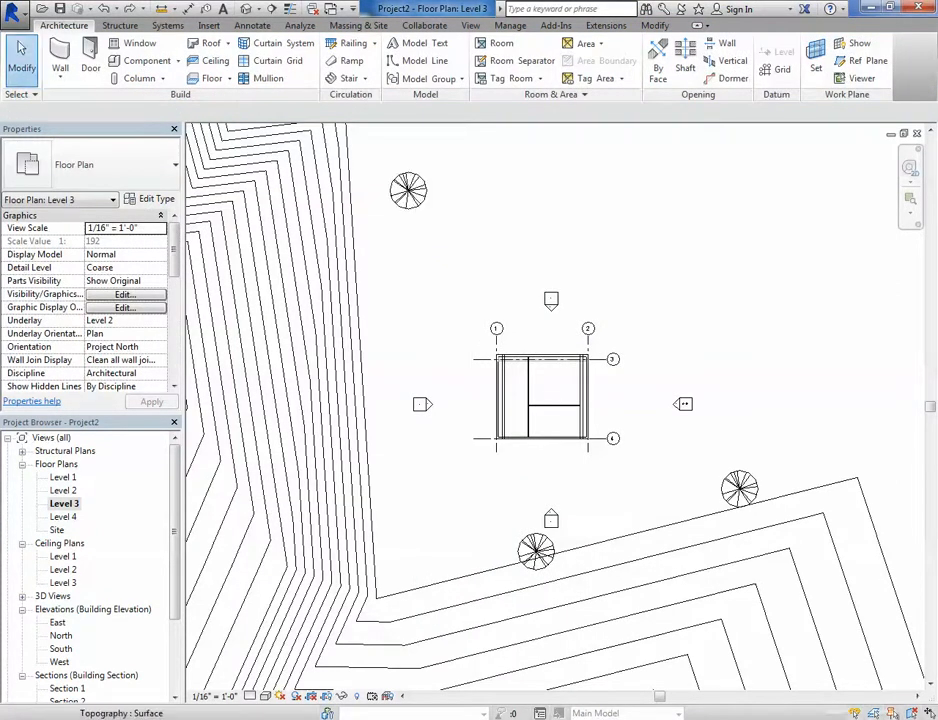